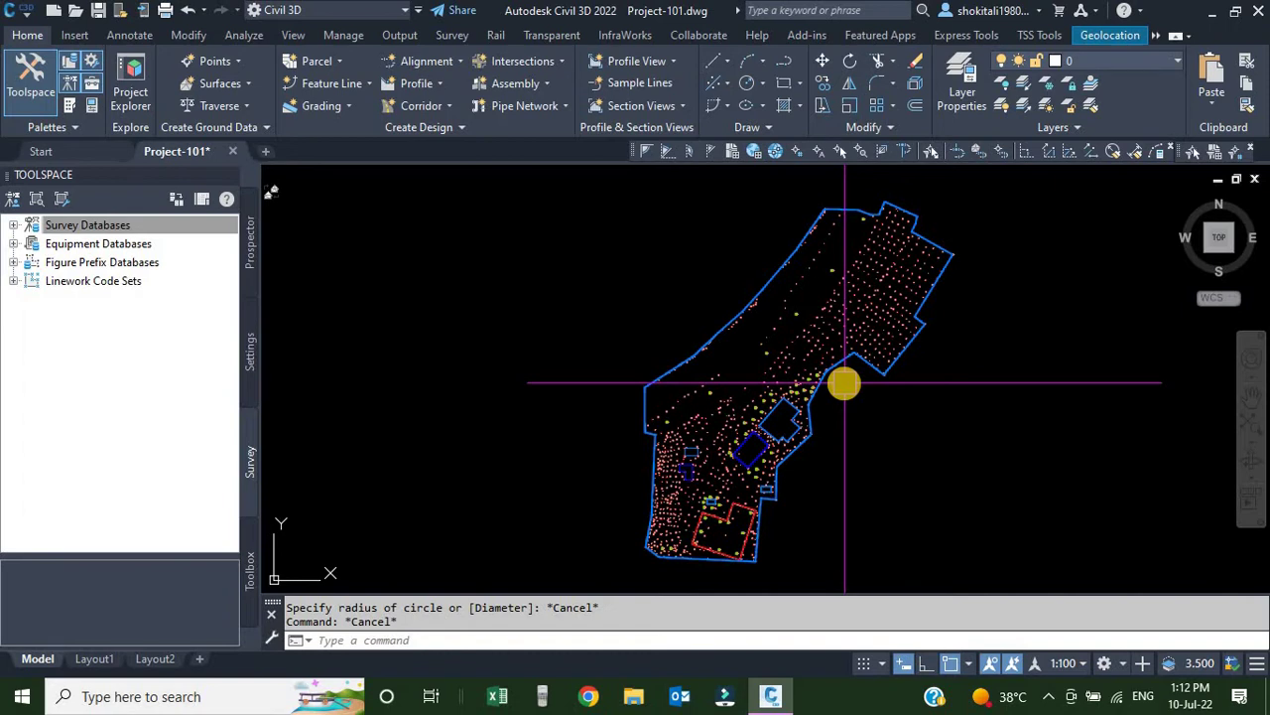
Examine the site's survey points, comparing the ground-shot marker and label of point 154 with the tree symbol and label of point 978.
scroll(724, 533, "up", 5)
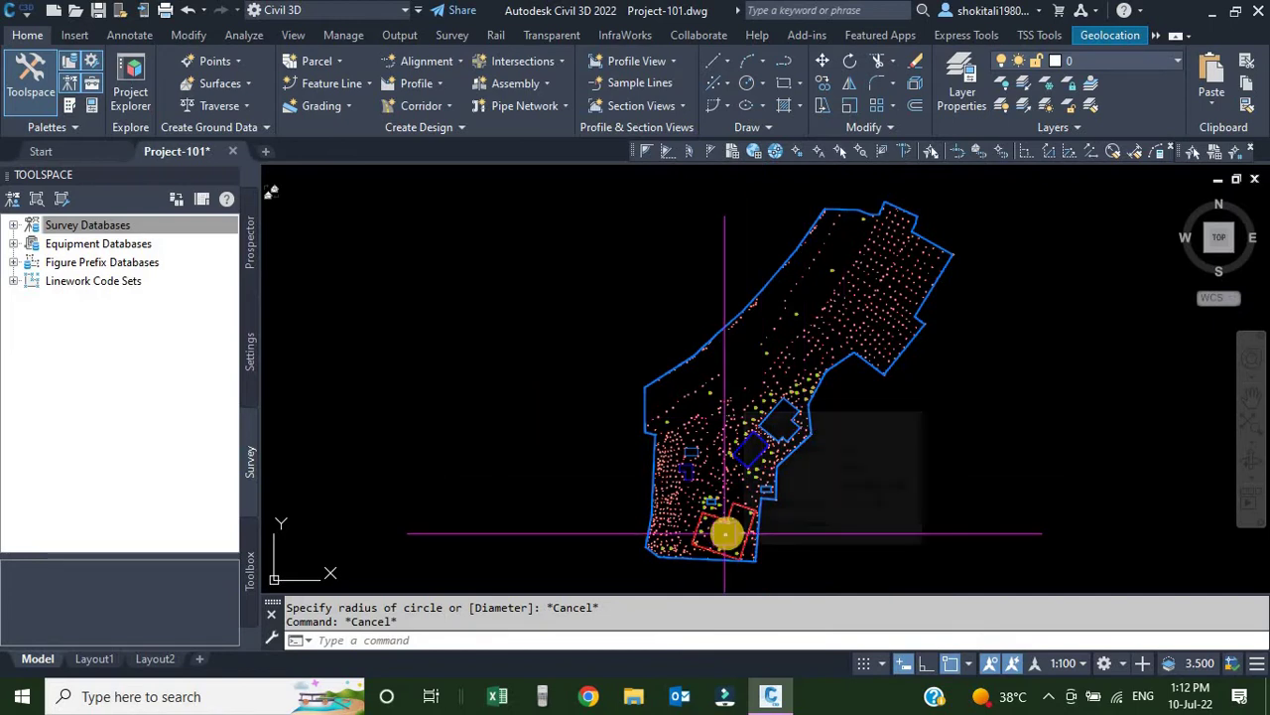
scroll(773, 440, "down", 5)
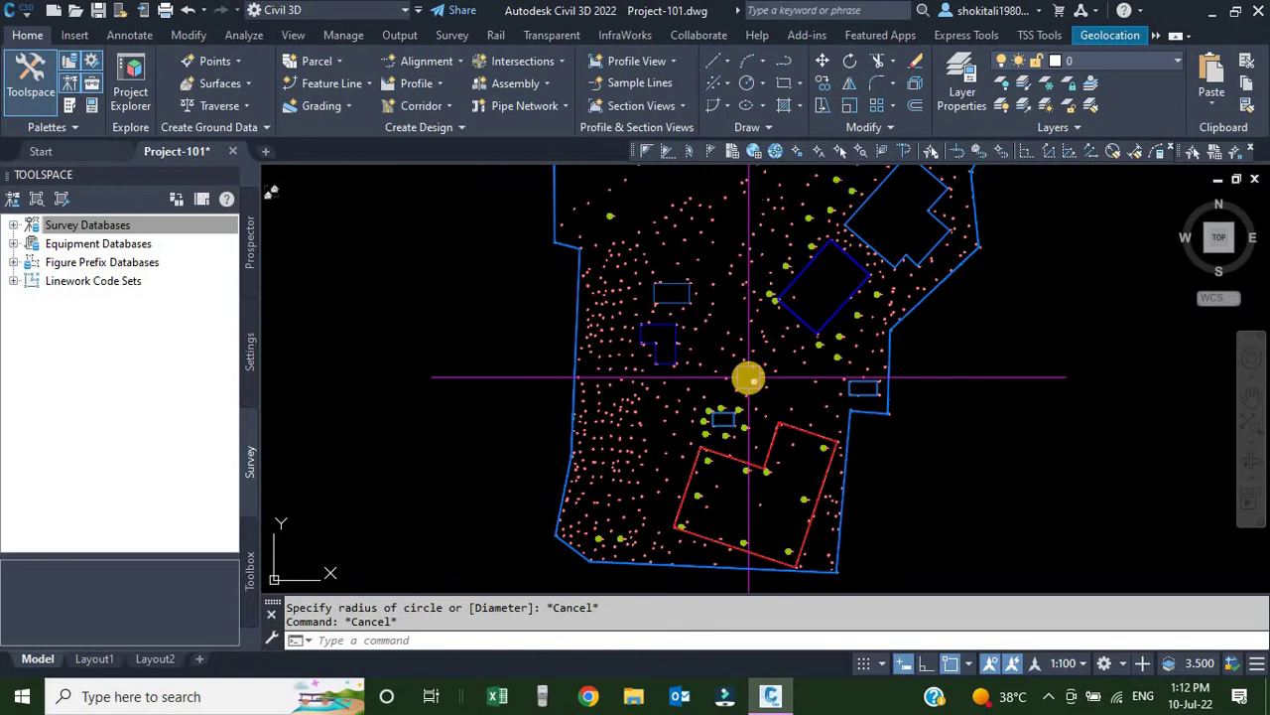
scroll(749, 375, "down", 2)
scroll(829, 288, "up", 5)
scroll(825, 287, "up", 3)
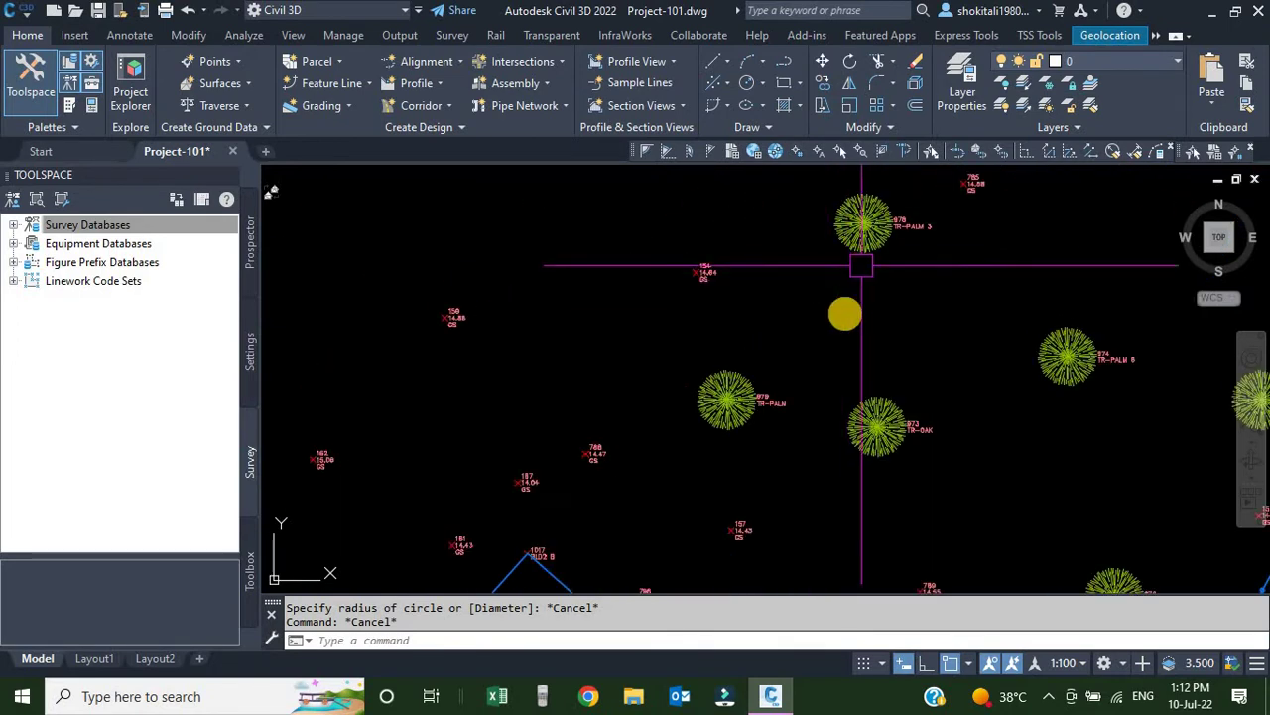
scroll(856, 331, "up", 2)
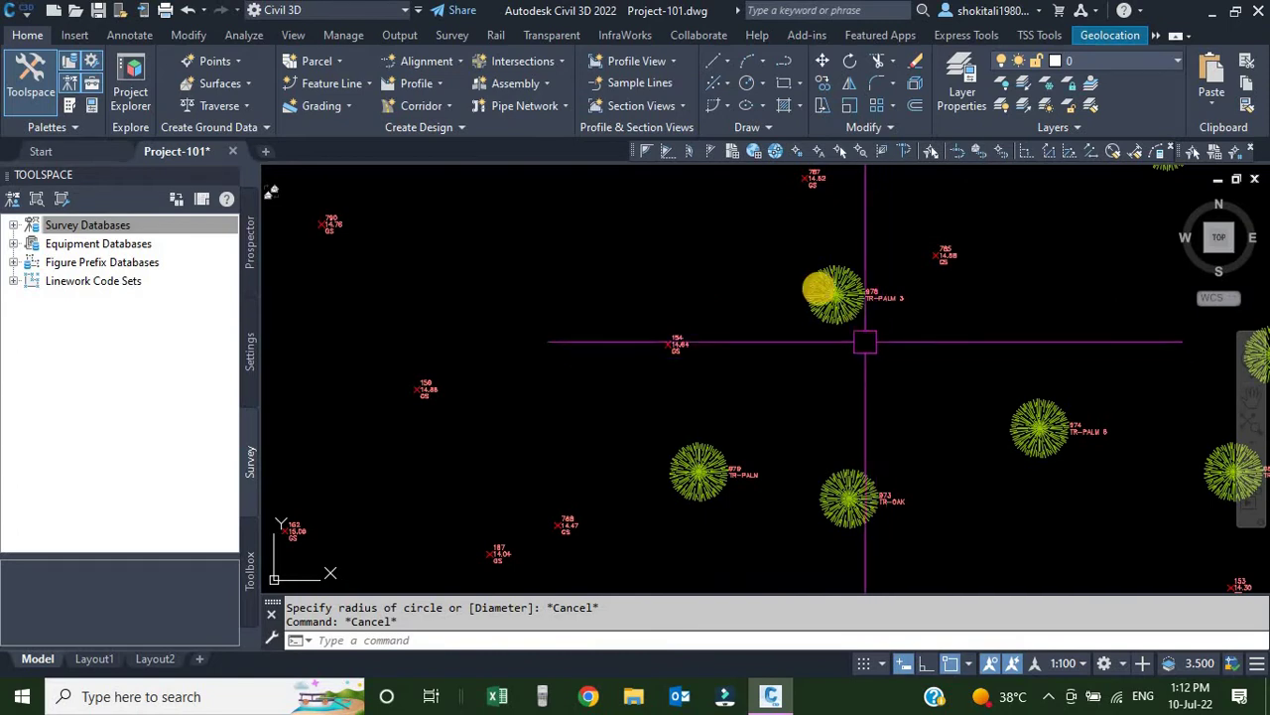
scroll(823, 286, "up", 4)
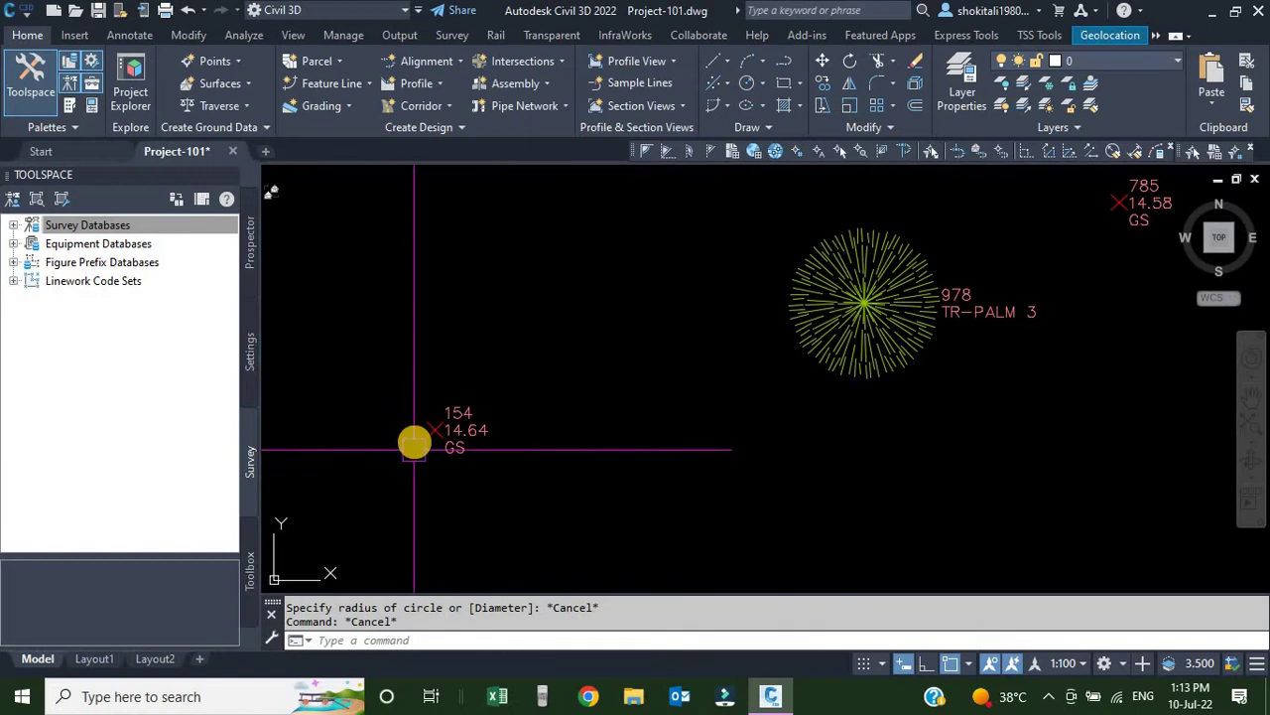
scroll(417, 437, "up", 4)
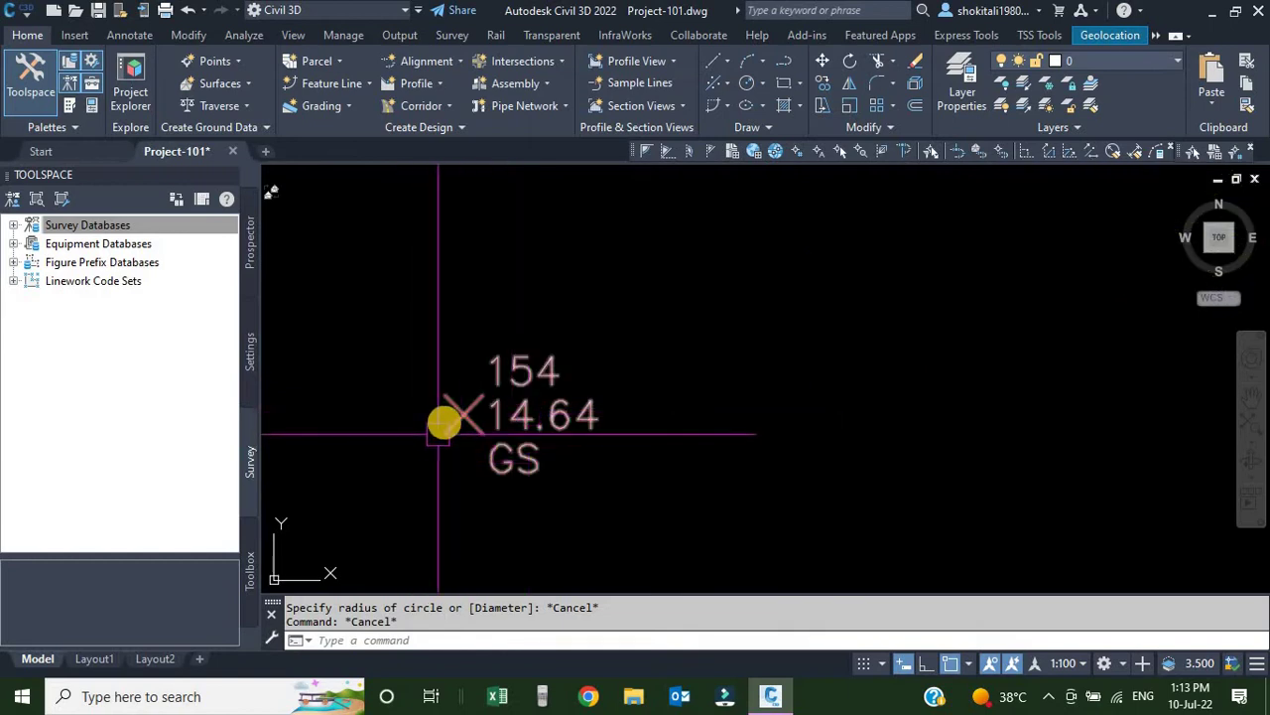
scroll(432, 383, "up", 3)
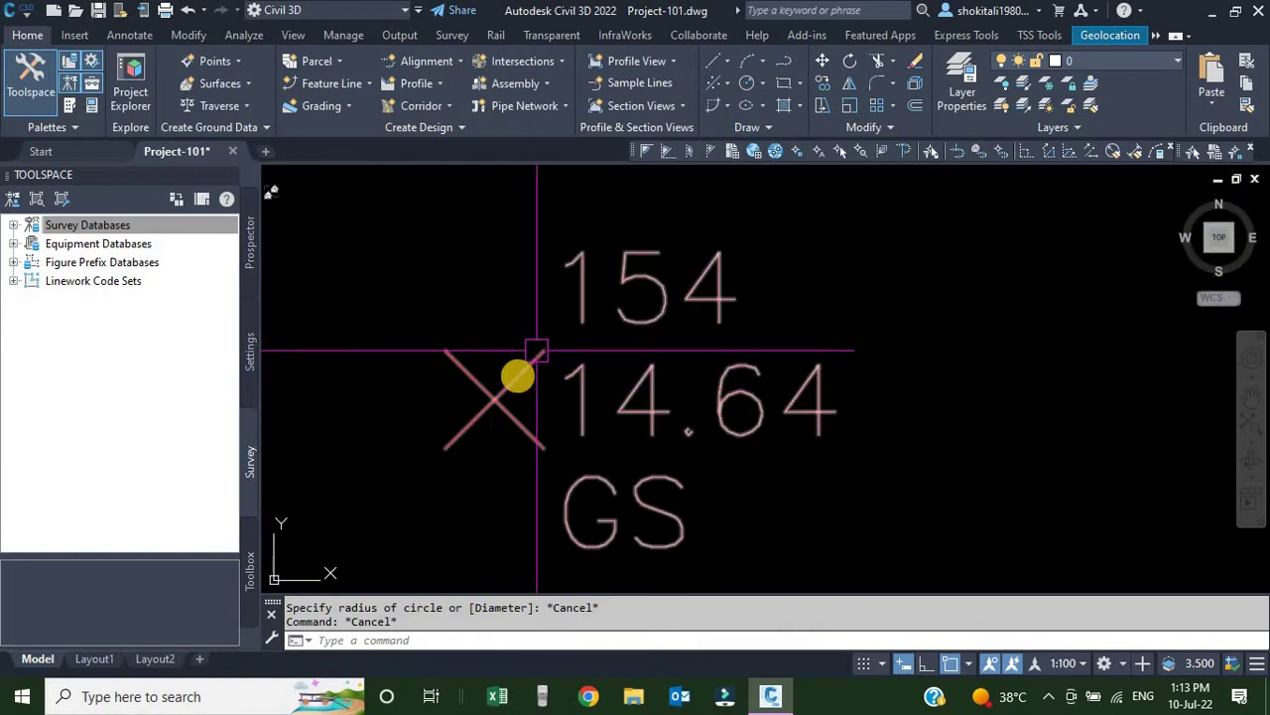
scroll(484, 419, "down", 5)
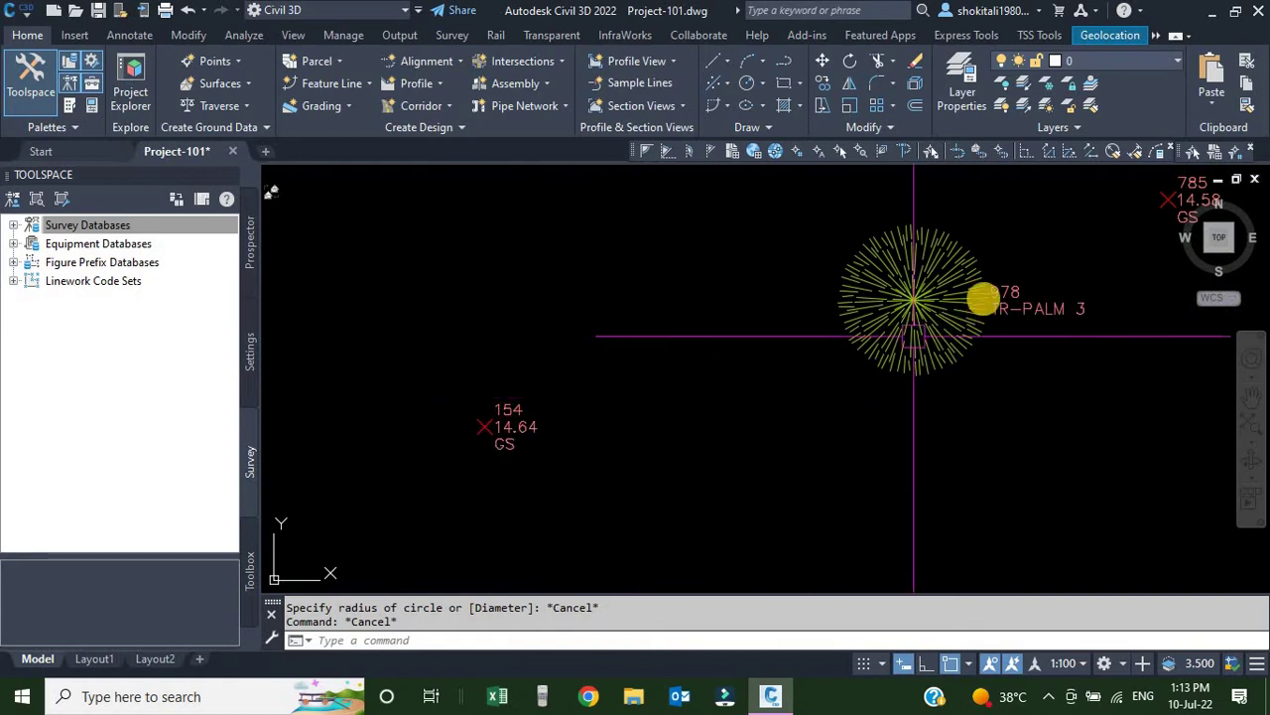
scroll(1013, 295, "up", 2)
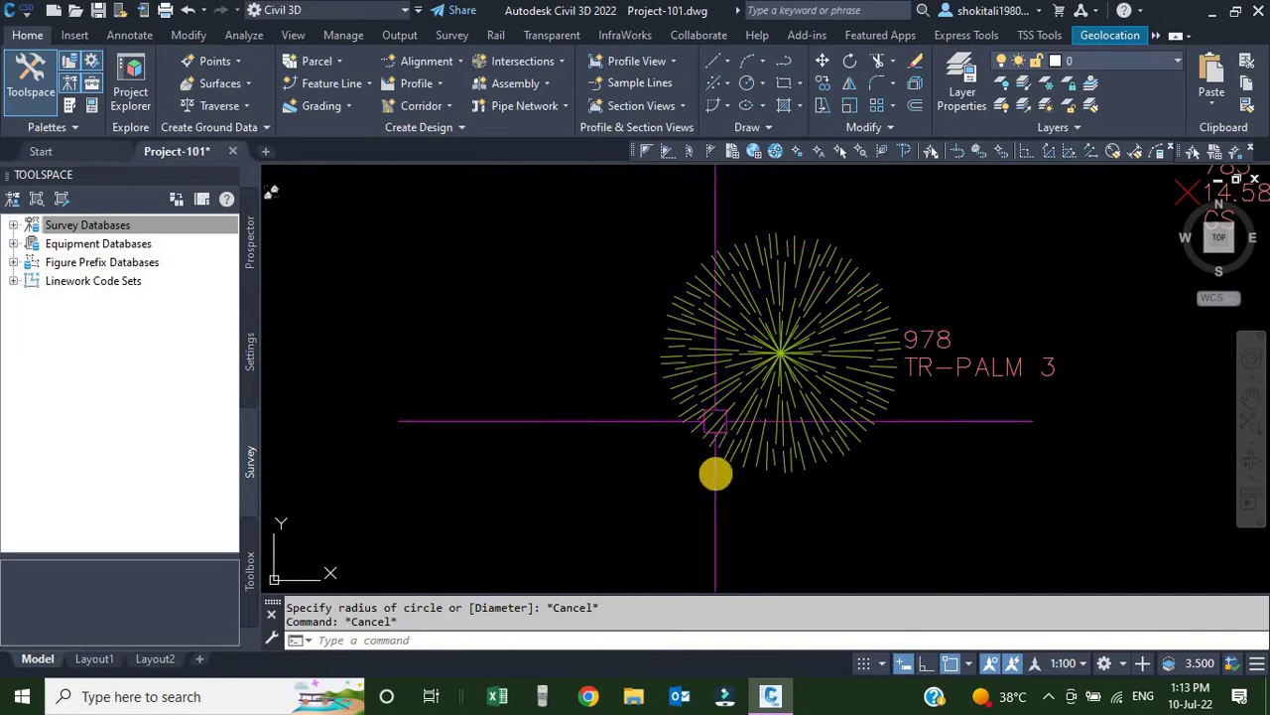
scroll(788, 397, "down", 6)
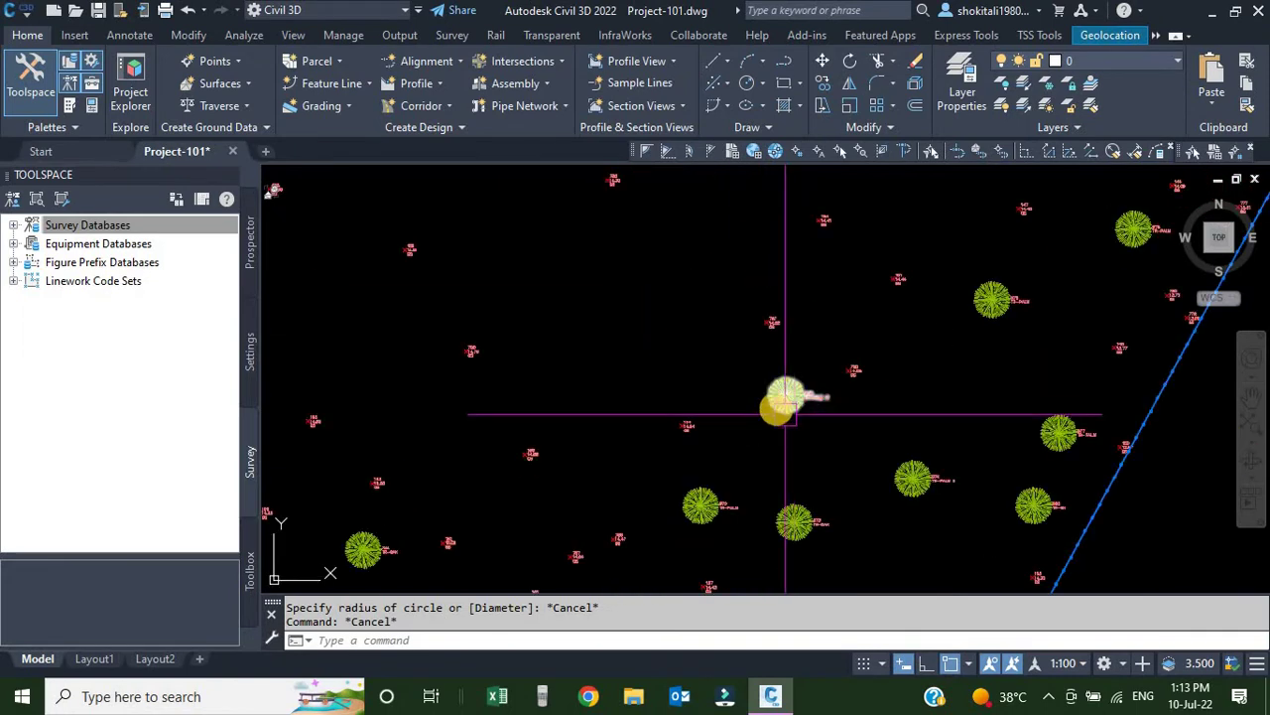
scroll(802, 380, "up", 2)
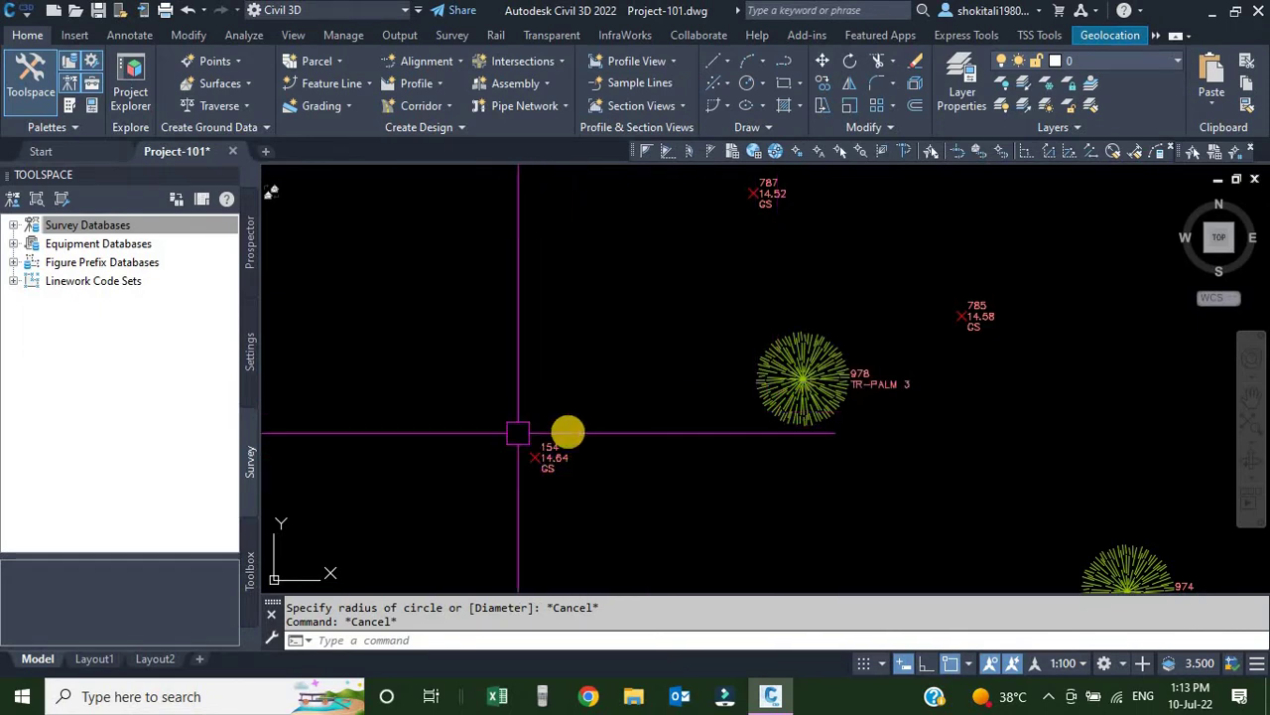
scroll(716, 417, "down", 4)
scroll(716, 417, "down", 4)
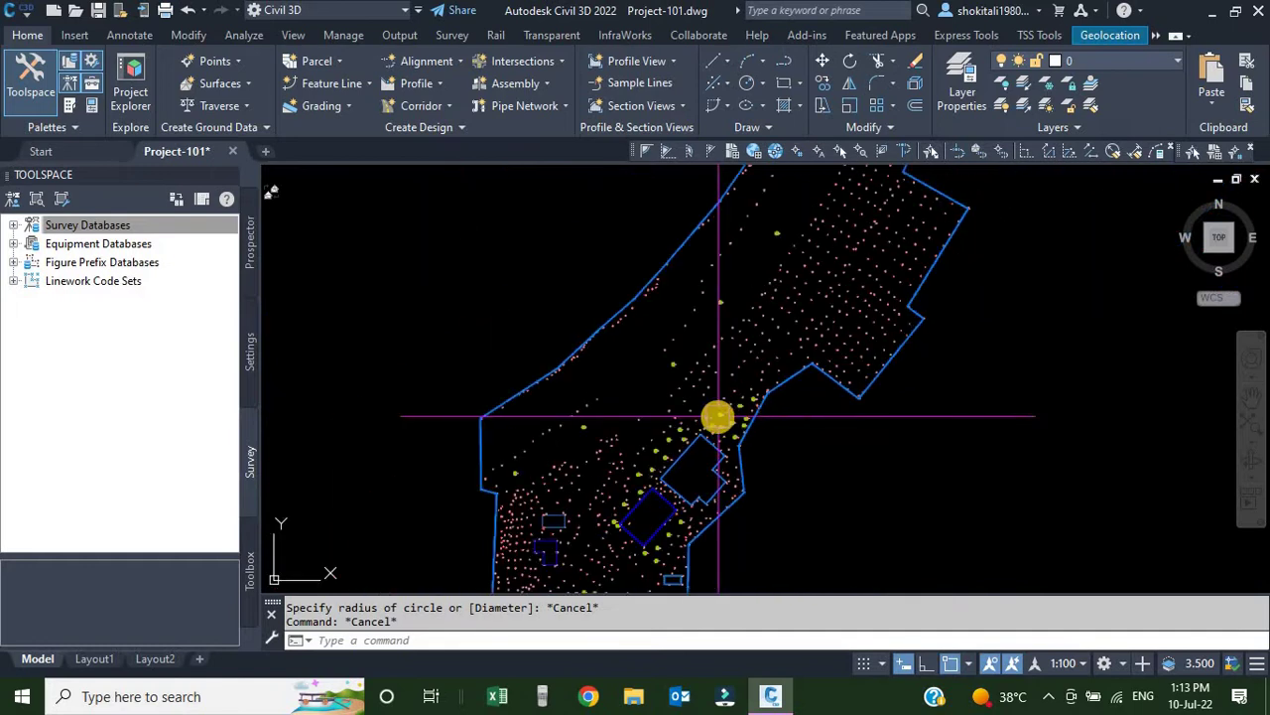
scroll(721, 417, "down", 2)
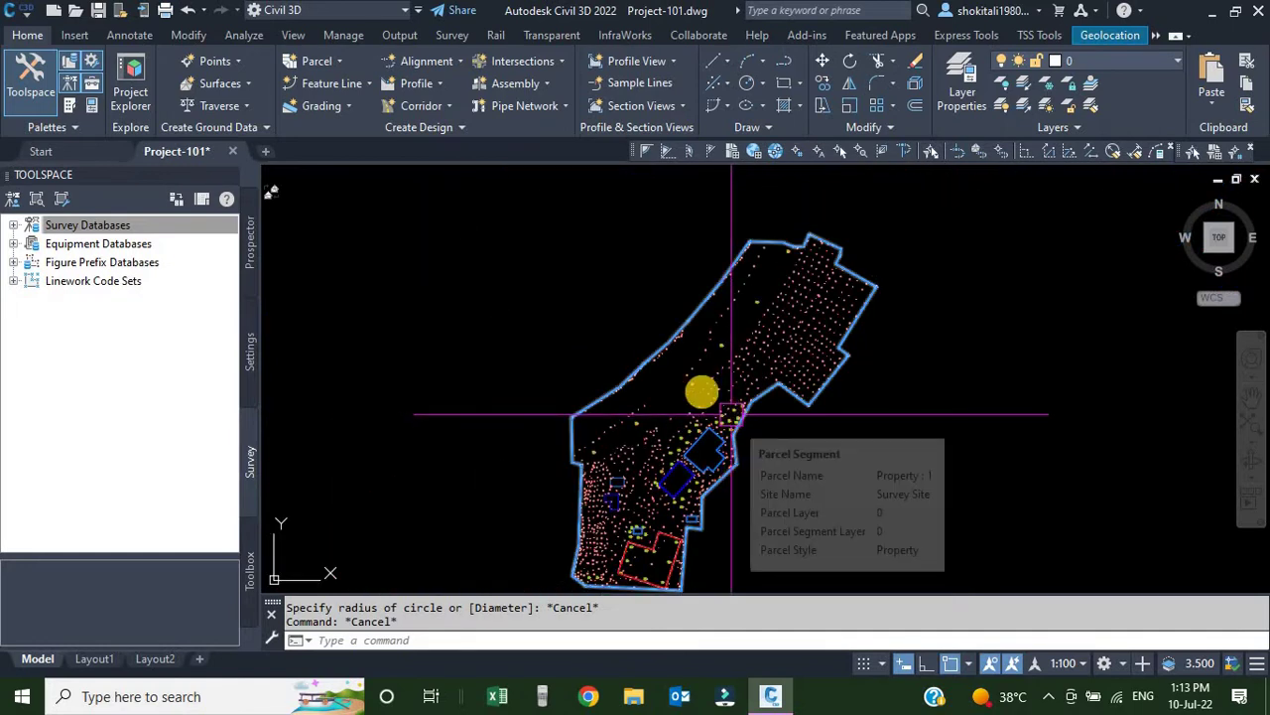
scroll(701, 391, "down", 2)
Review the TR* key in the key editor of the Civil 3D description key set, and close the editor.
left_click(95, 203)
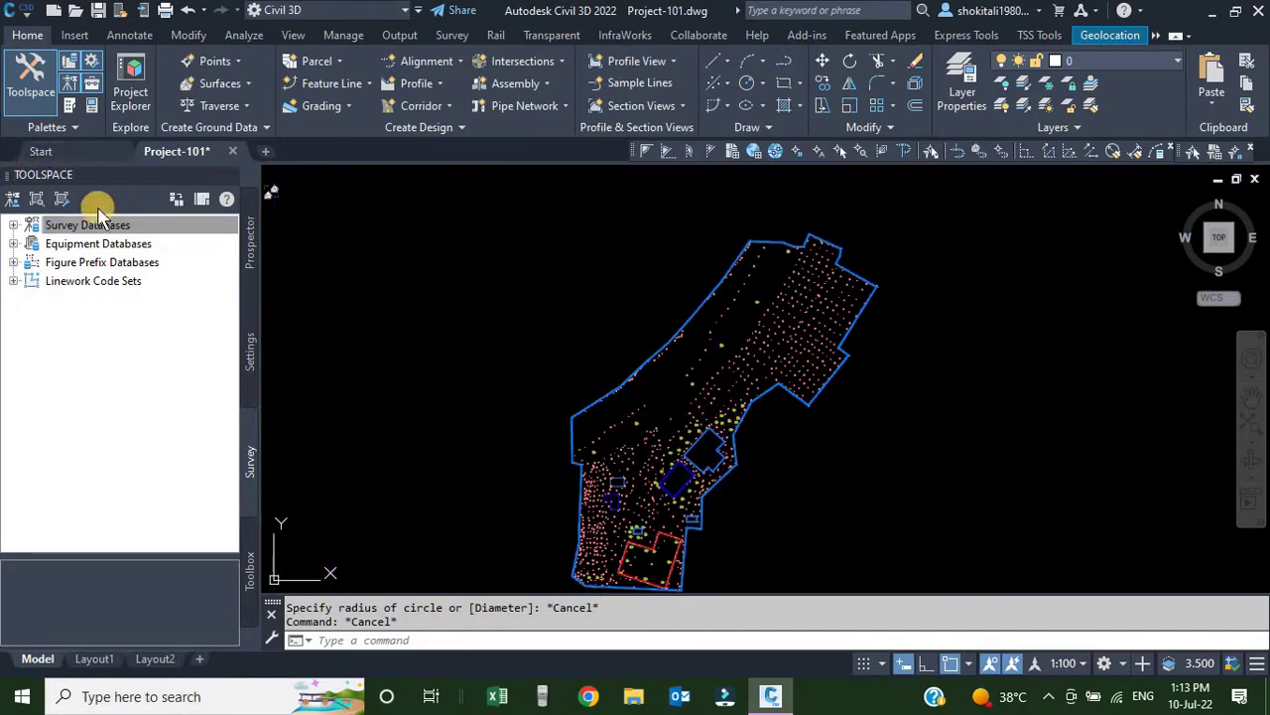
left_click(252, 365)
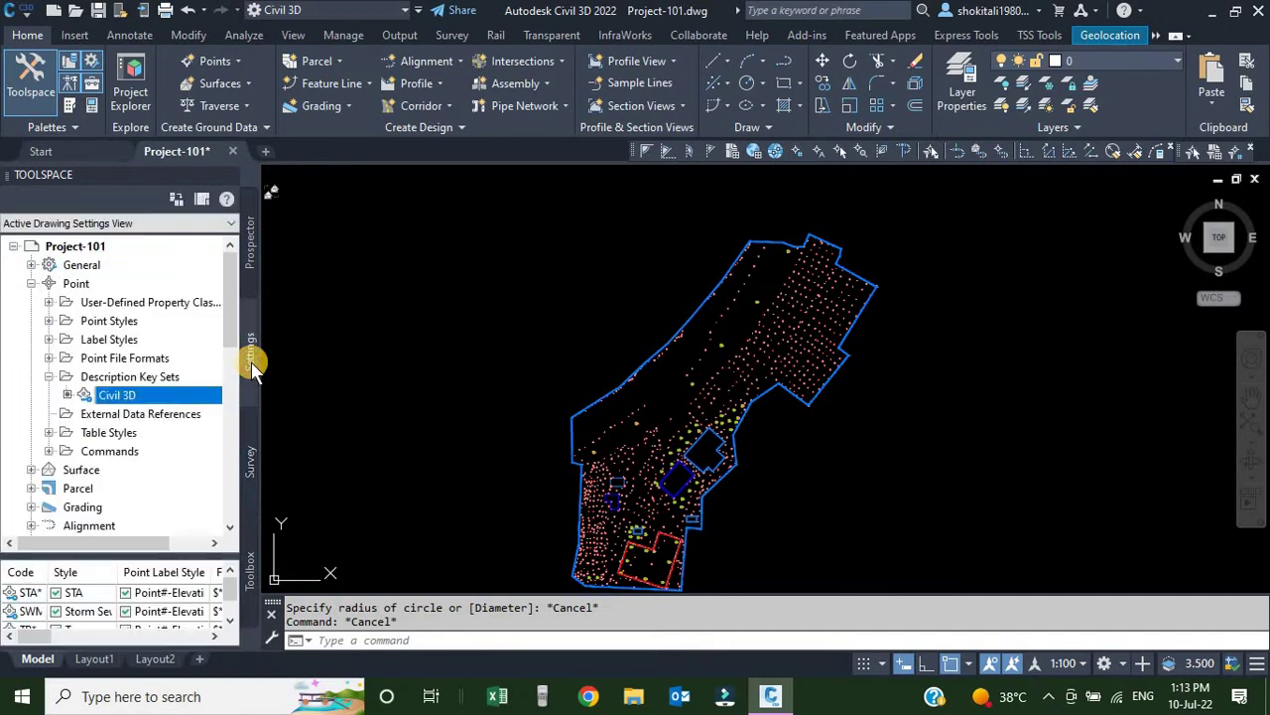
left_click(31, 282)
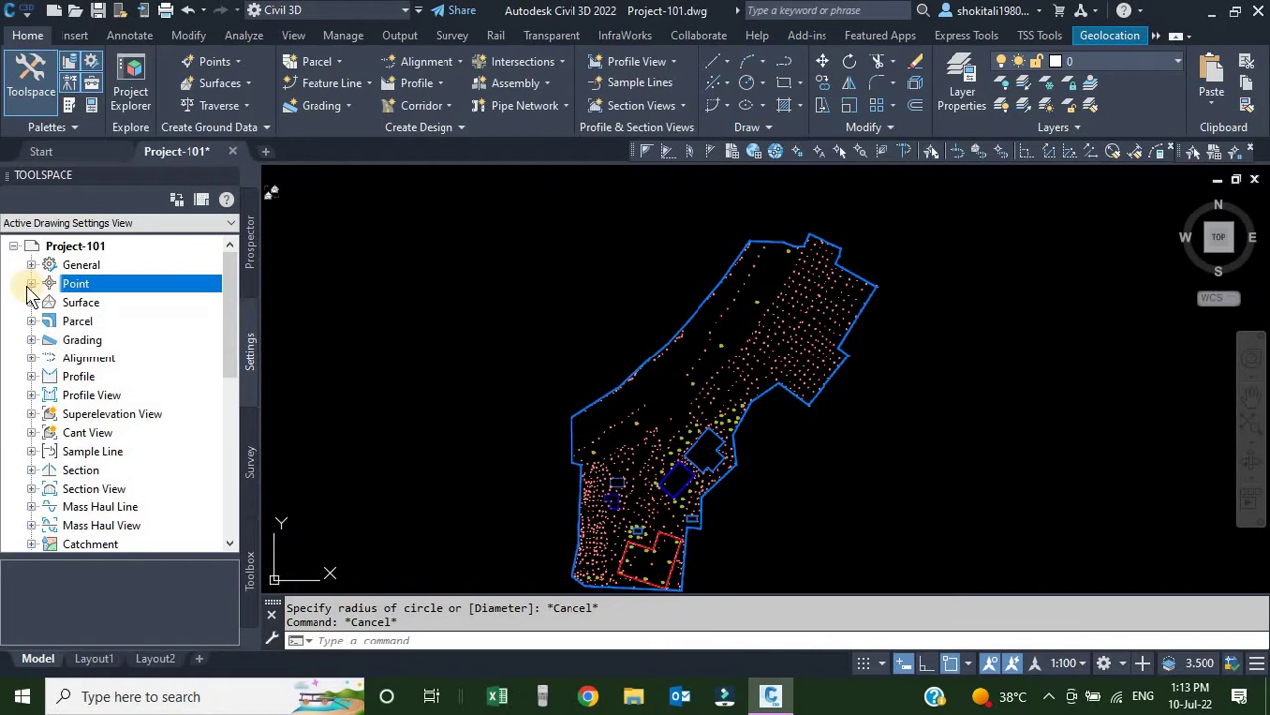
left_click(31, 284)
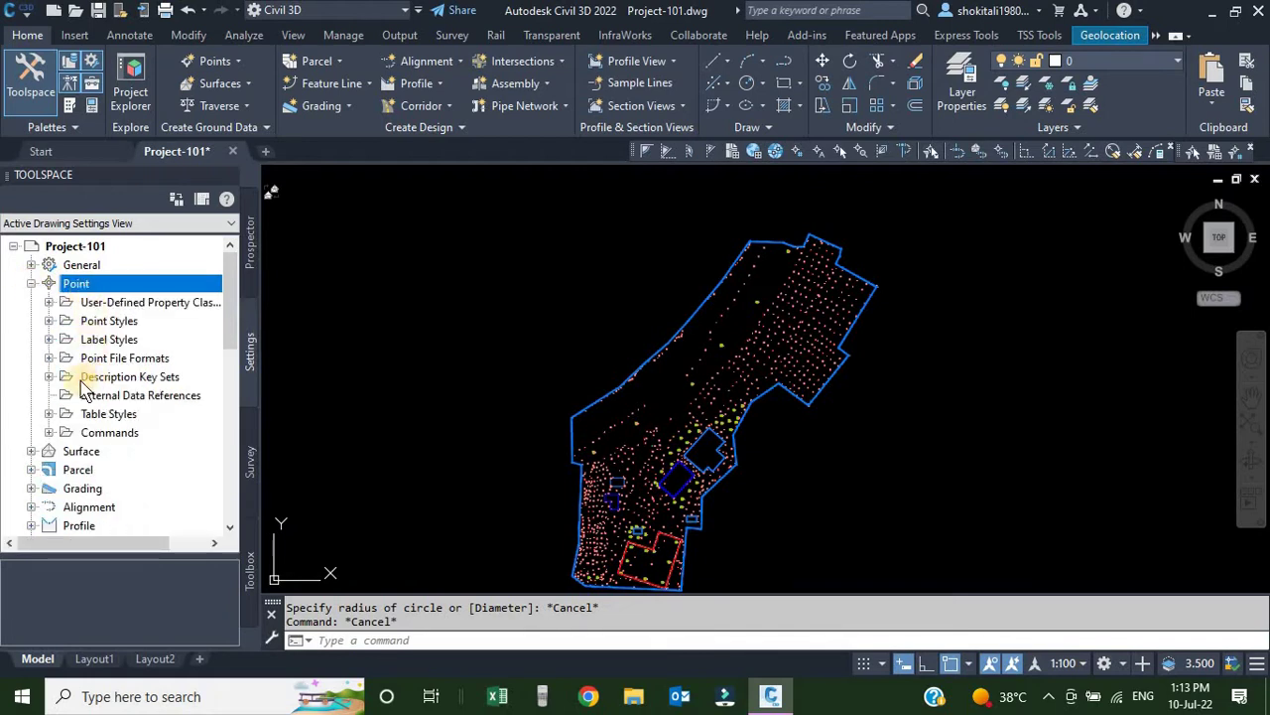
left_click(49, 377)
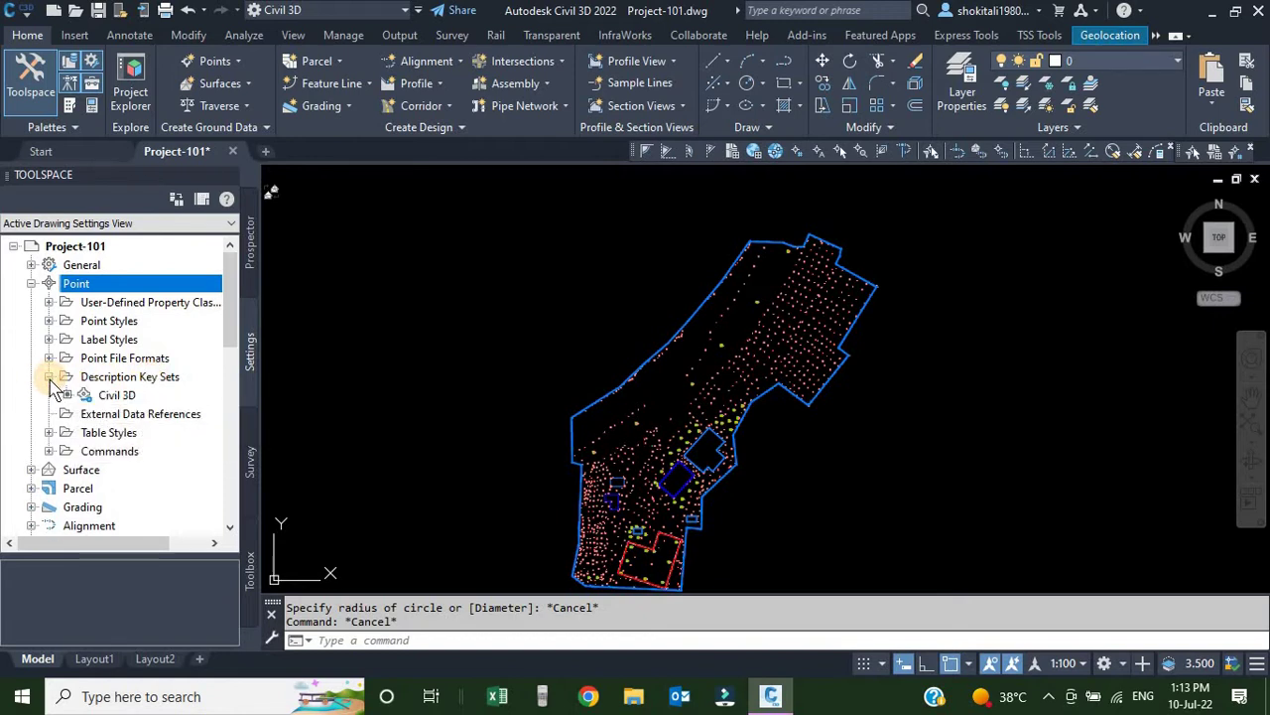
right_click(119, 395)
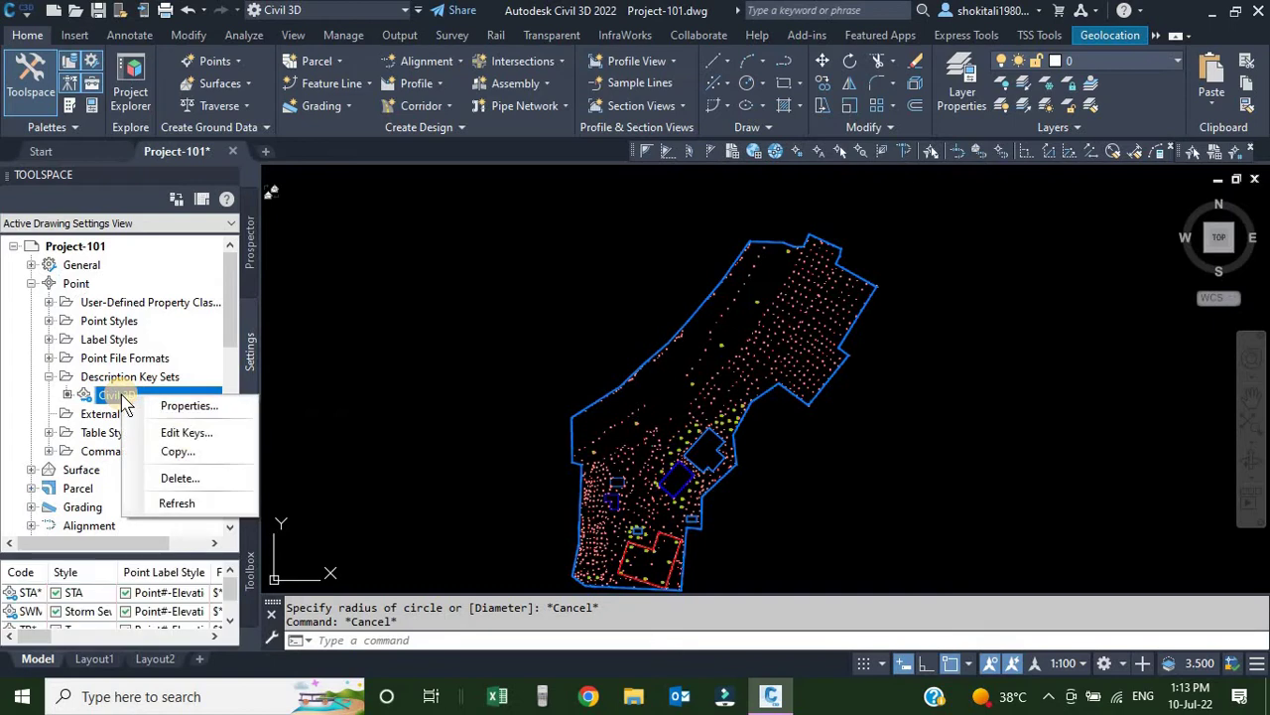
left_click(188, 434)
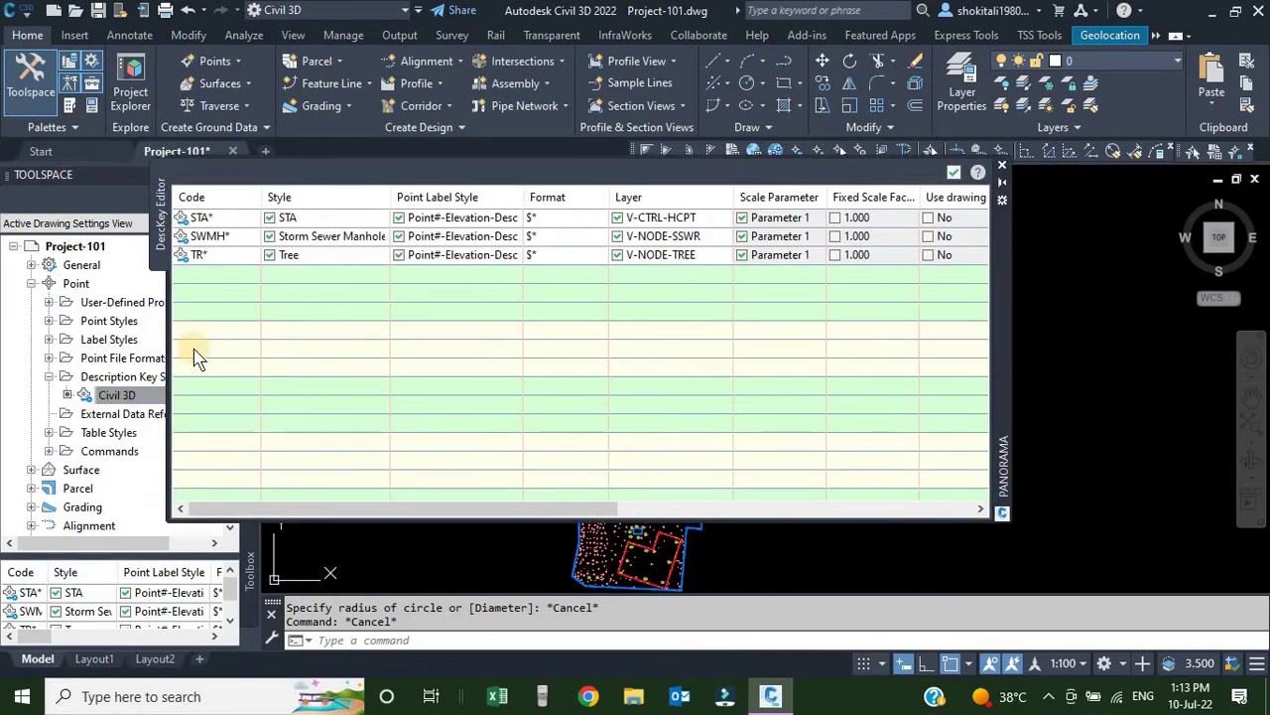
left_click(209, 256)
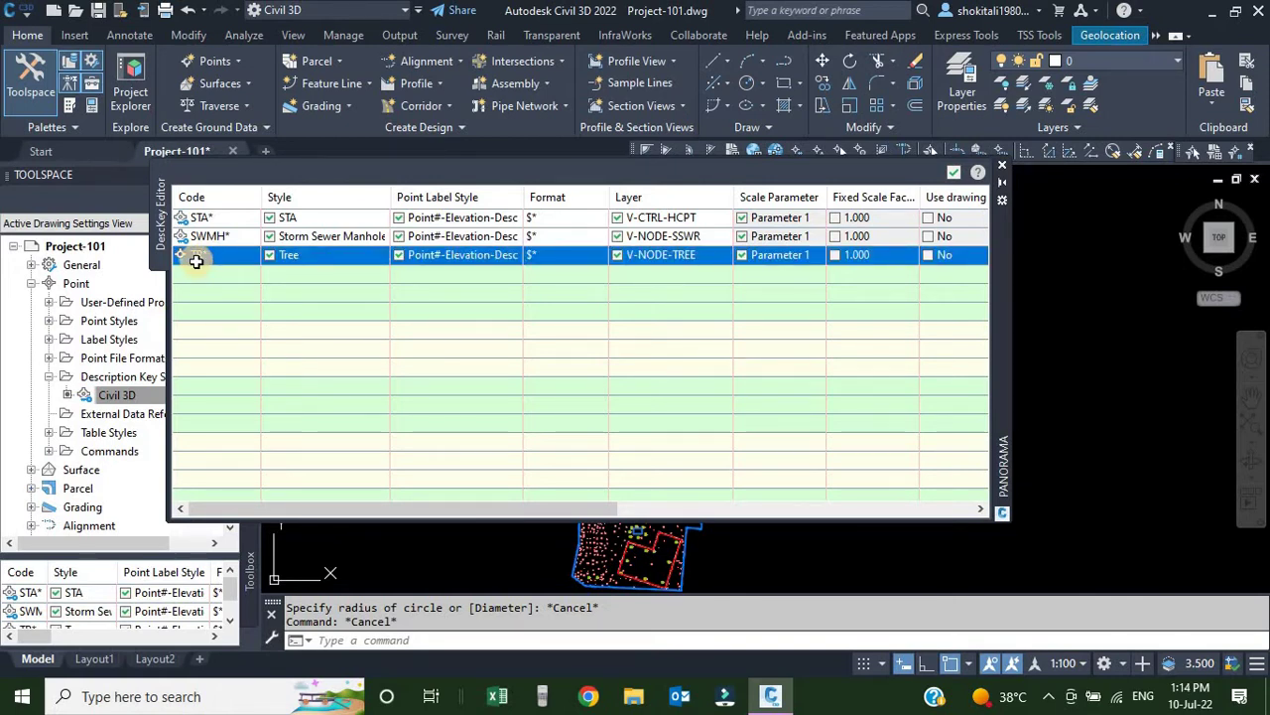
mouse_move(198, 259)
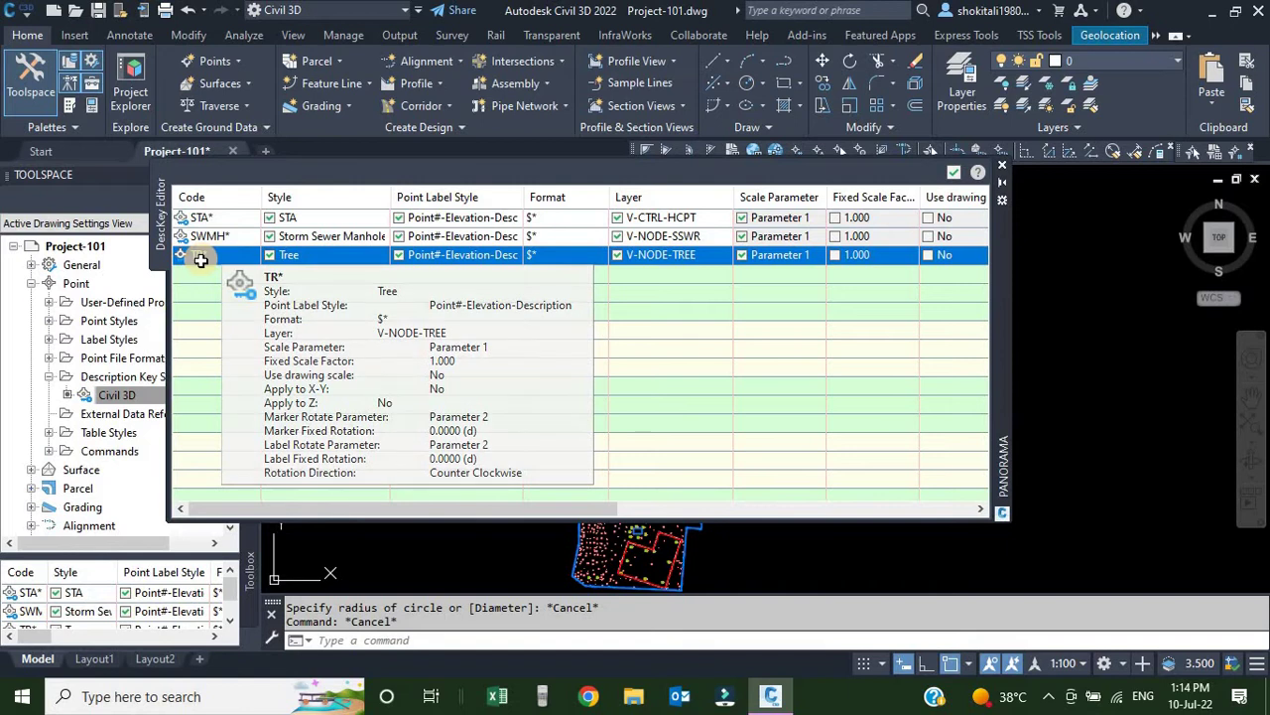
left_click(954, 174)
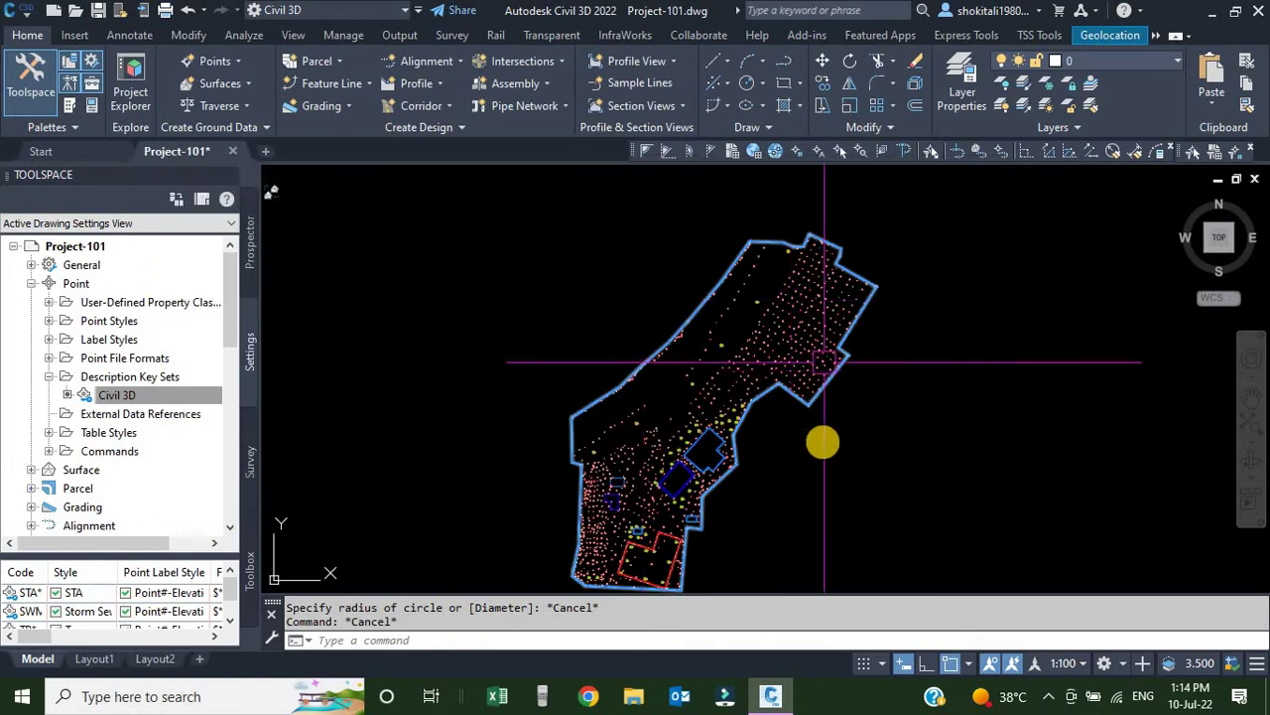
Compare the symbols and description labels of tree points 979 and 973 in the drawing.
scroll(726, 428, "up", 10)
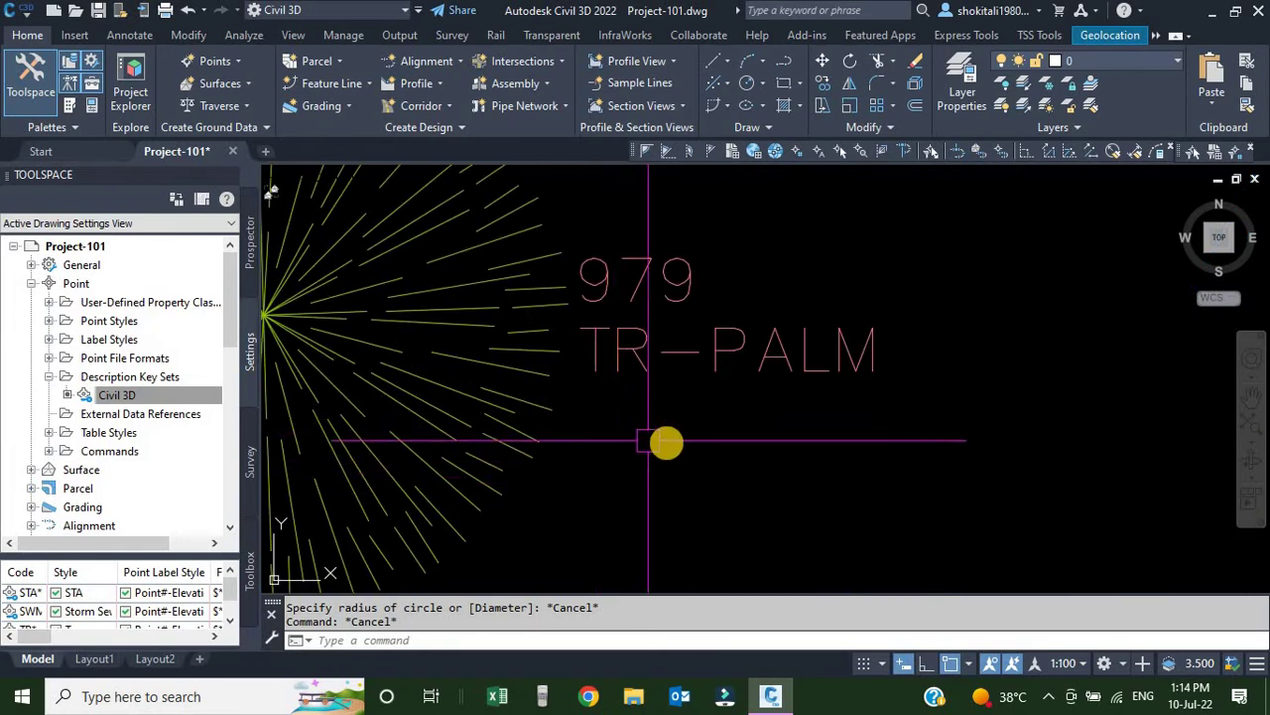
scroll(958, 477, "down", 5)
scroll(958, 493, "up", 6)
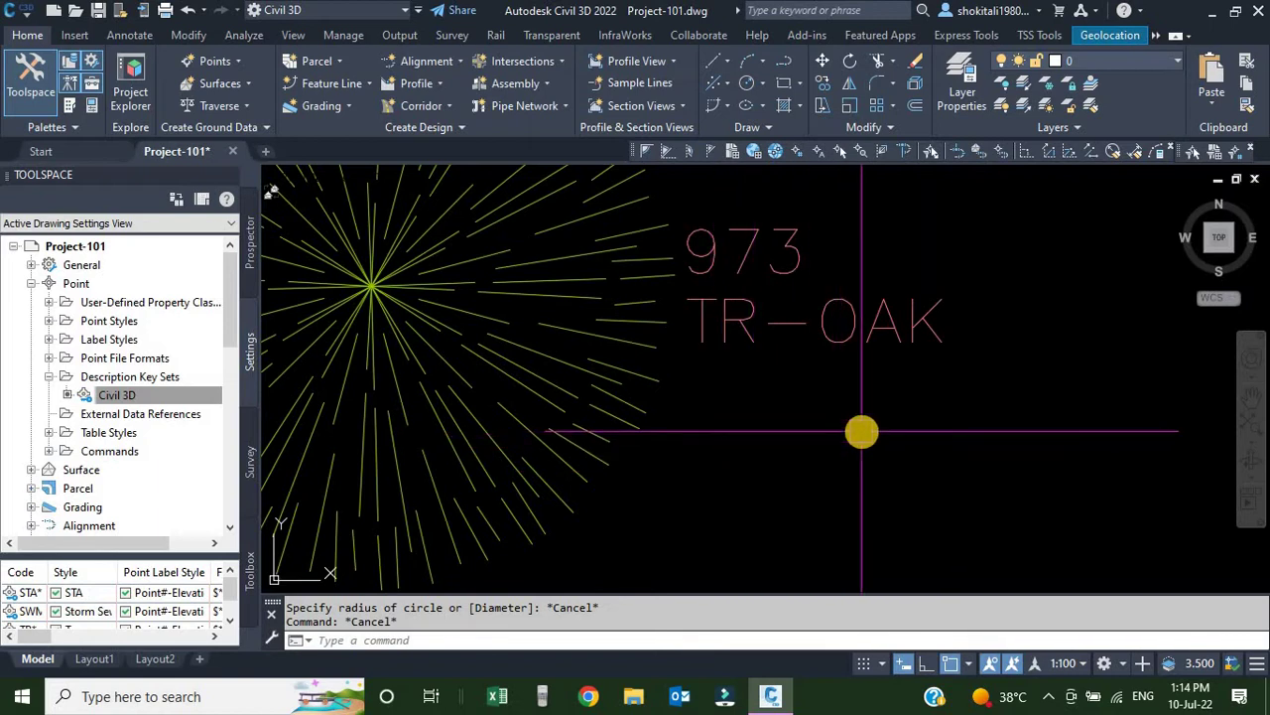
scroll(862, 438, "down", 4)
scroll(863, 438, "down", 3)
scroll(467, 367, "up", 3)
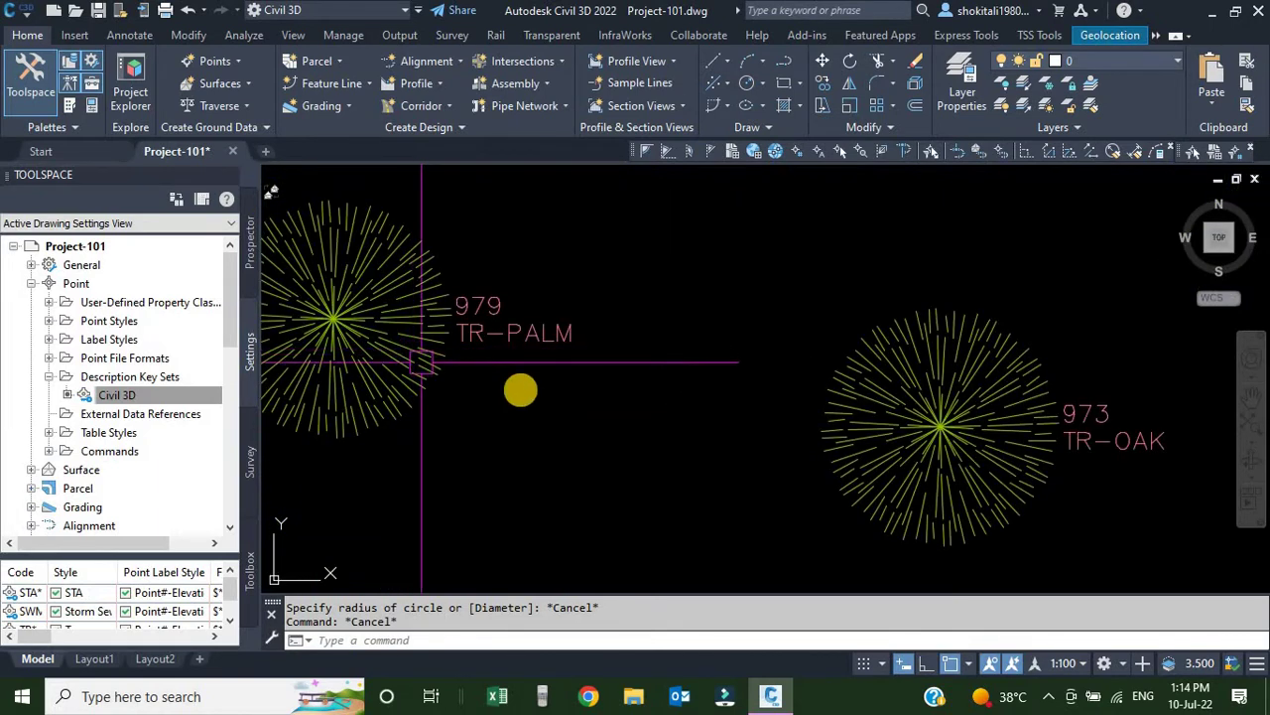
middle_click_drag(519, 388, 606, 411)
scroll(607, 411, "up", 3)
scroll(655, 437, "down", 2)
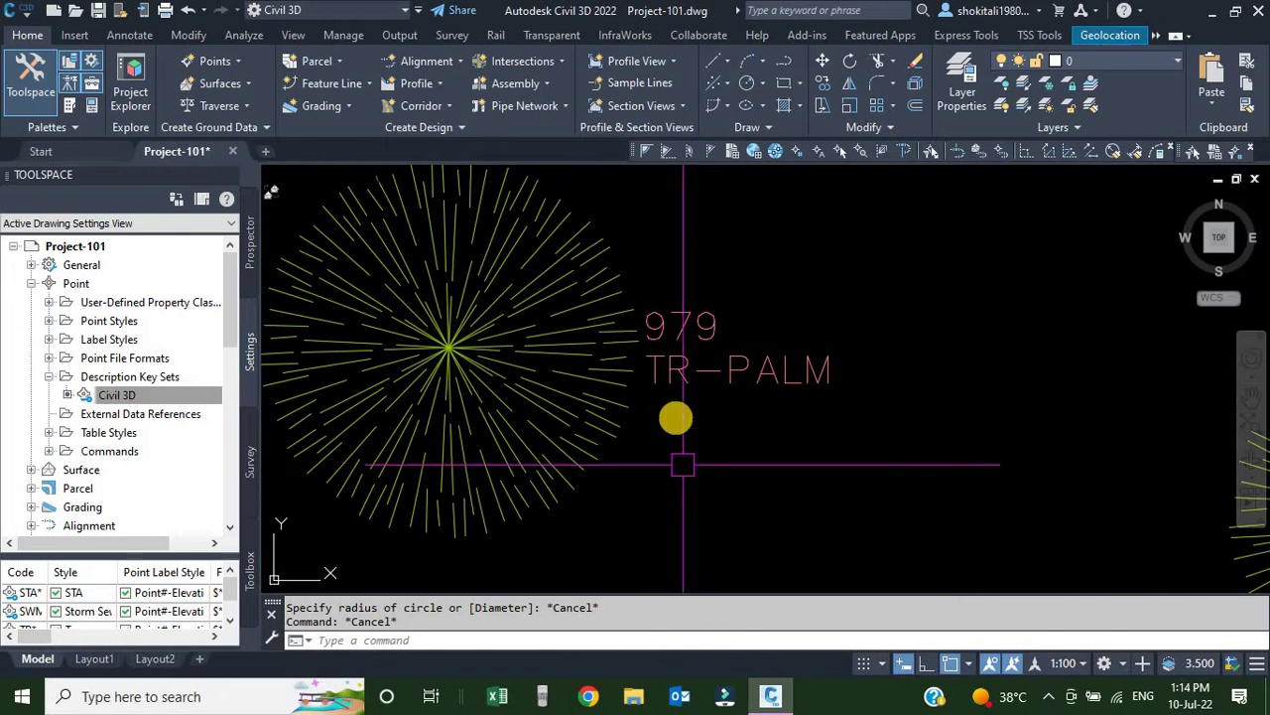
scroll(675, 420, "down", 6)
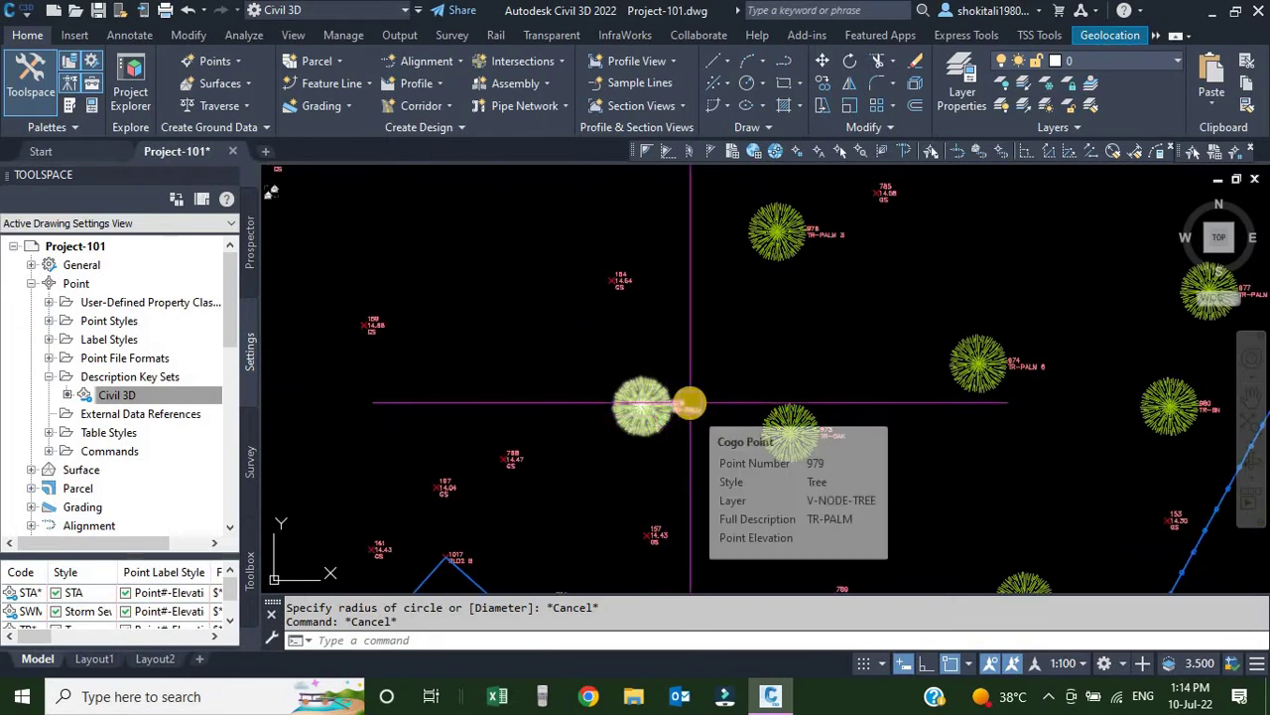
Create a new point description key set named Sample-1.
left_click(211, 392)
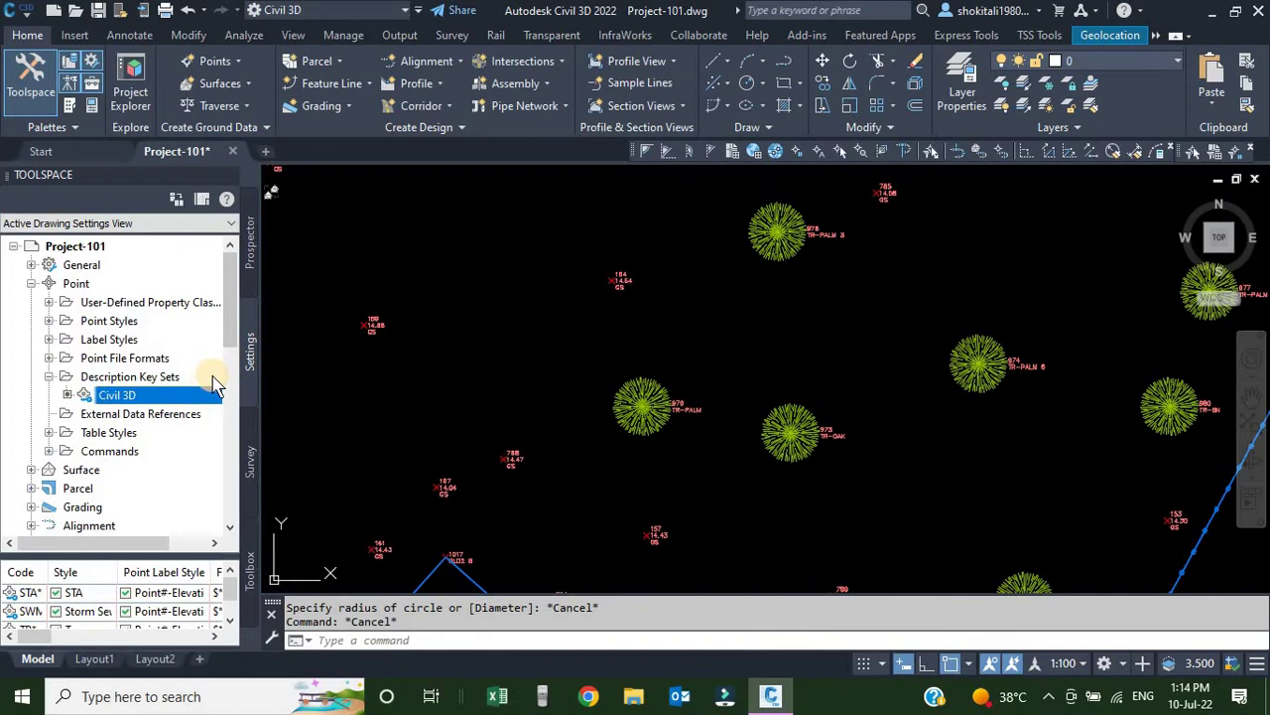
right_click(144, 379)
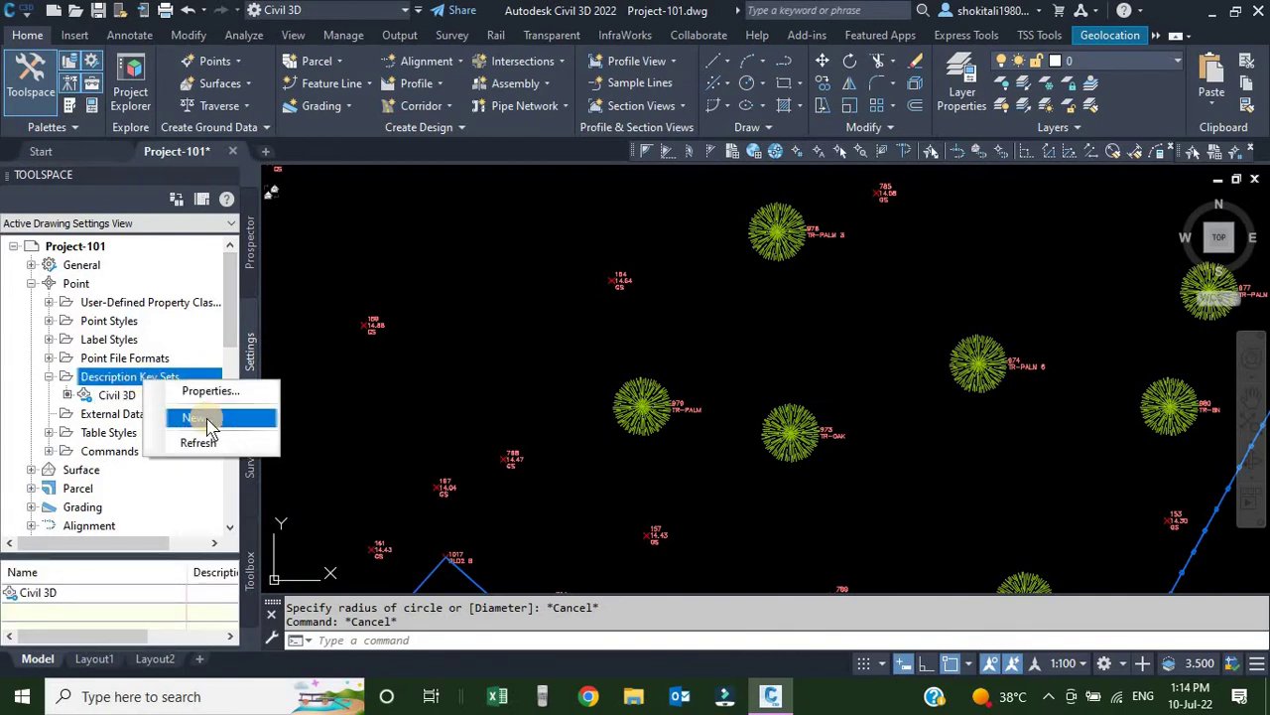
left_click(204, 418)
left_click_drag(463, 133, 537, 140)
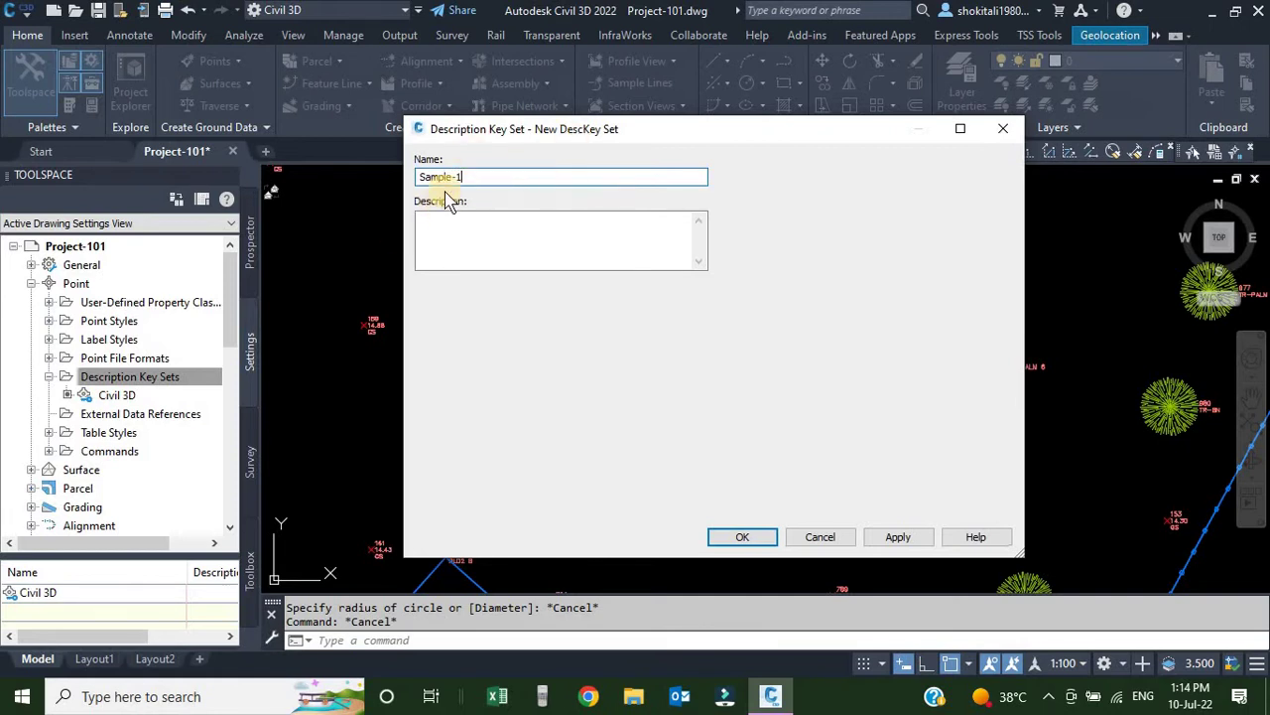
left_click(740, 537)
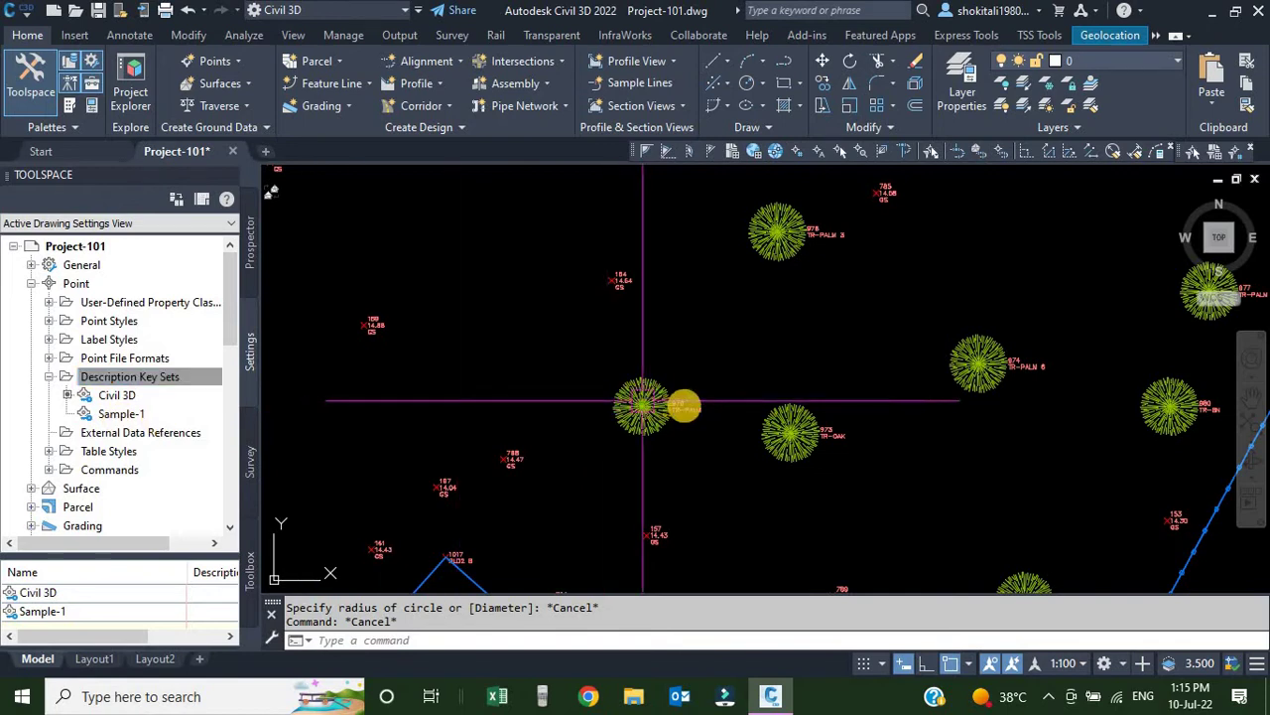
Examine the description codes in the labels of tree points 979 and 973.
scroll(681, 426, "up", 5)
scroll(689, 444, "down", 3)
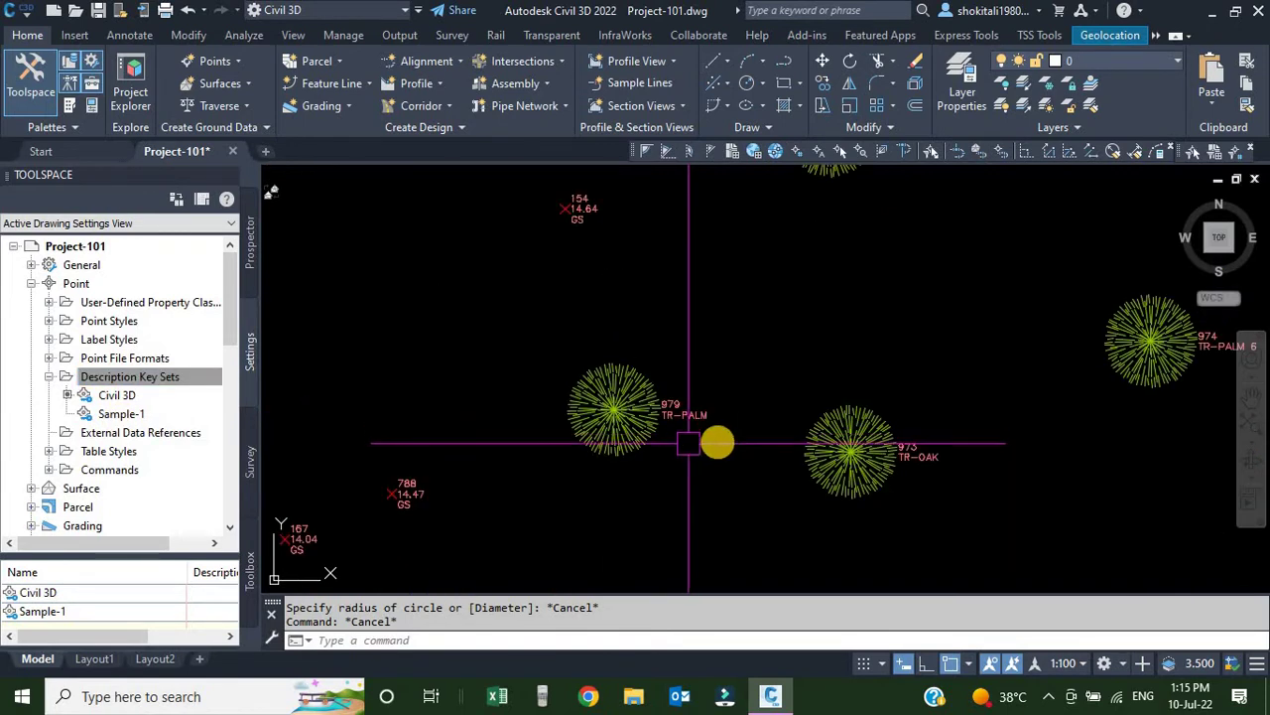
scroll(718, 430, "up", 4)
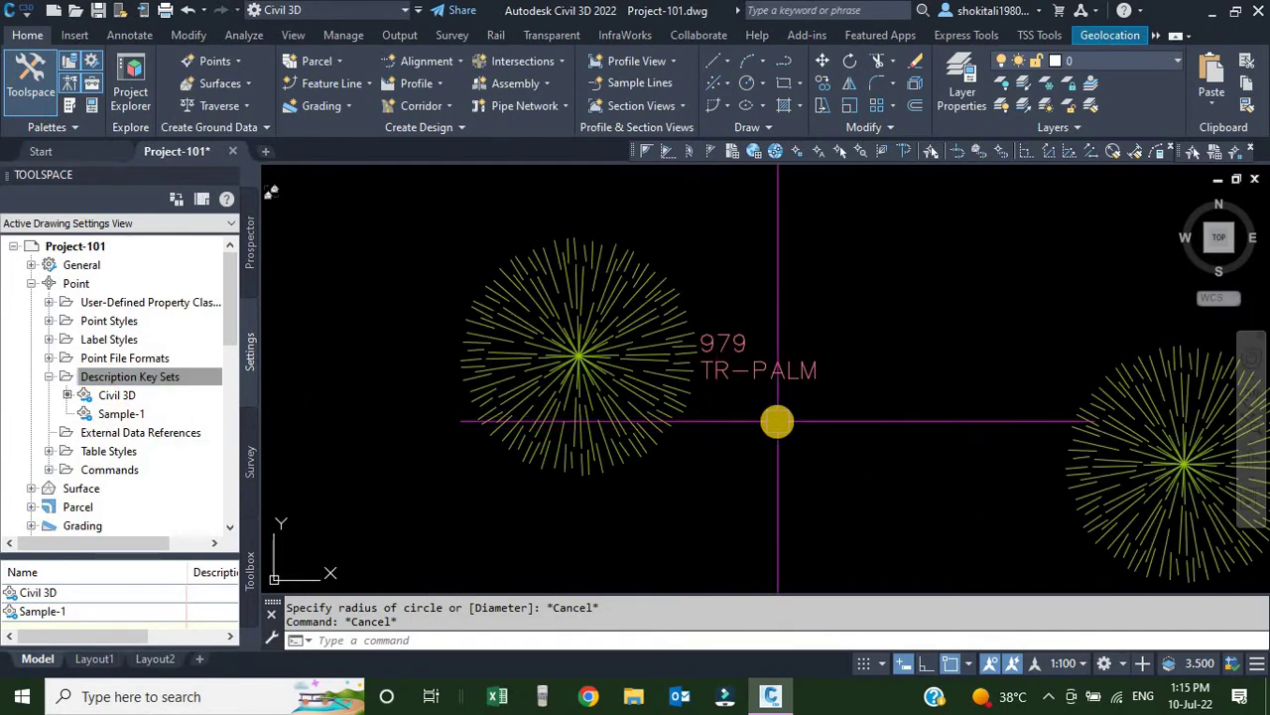
scroll(769, 426, "down", 4)
scroll(953, 452, "up", 4)
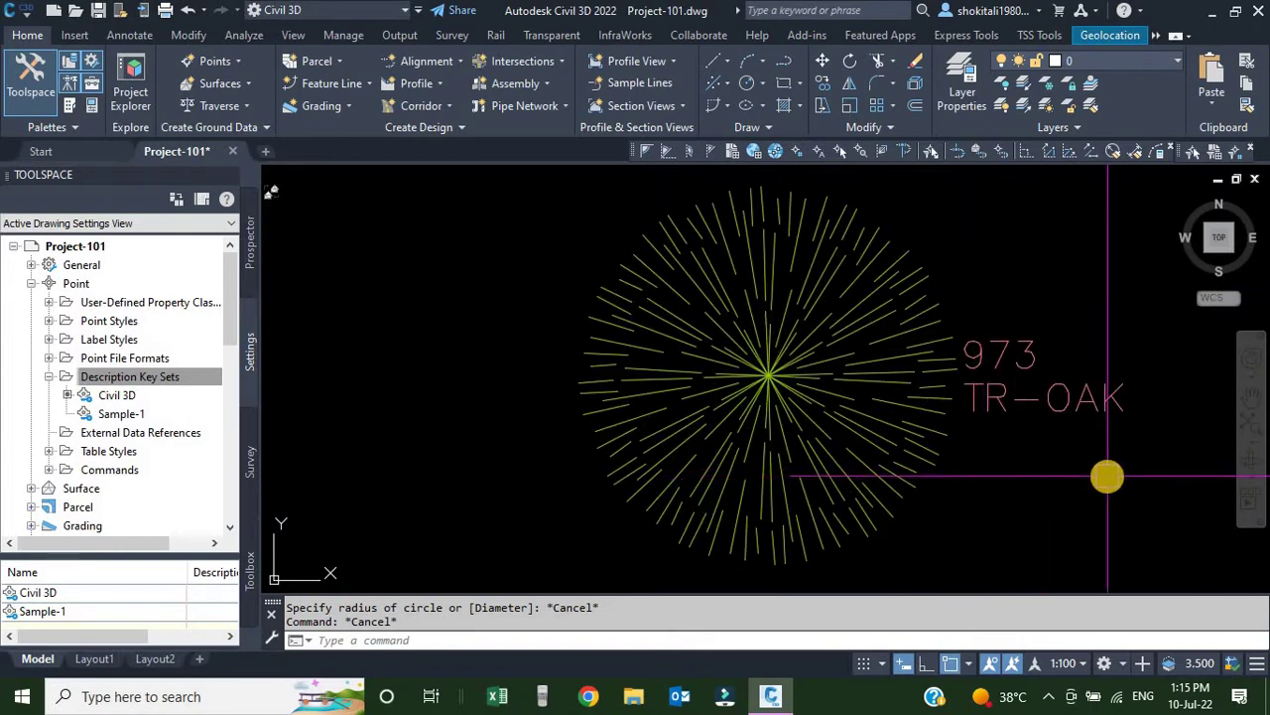
scroll(799, 478, "down", 3)
middle_click_drag(369, 340, 879, 454)
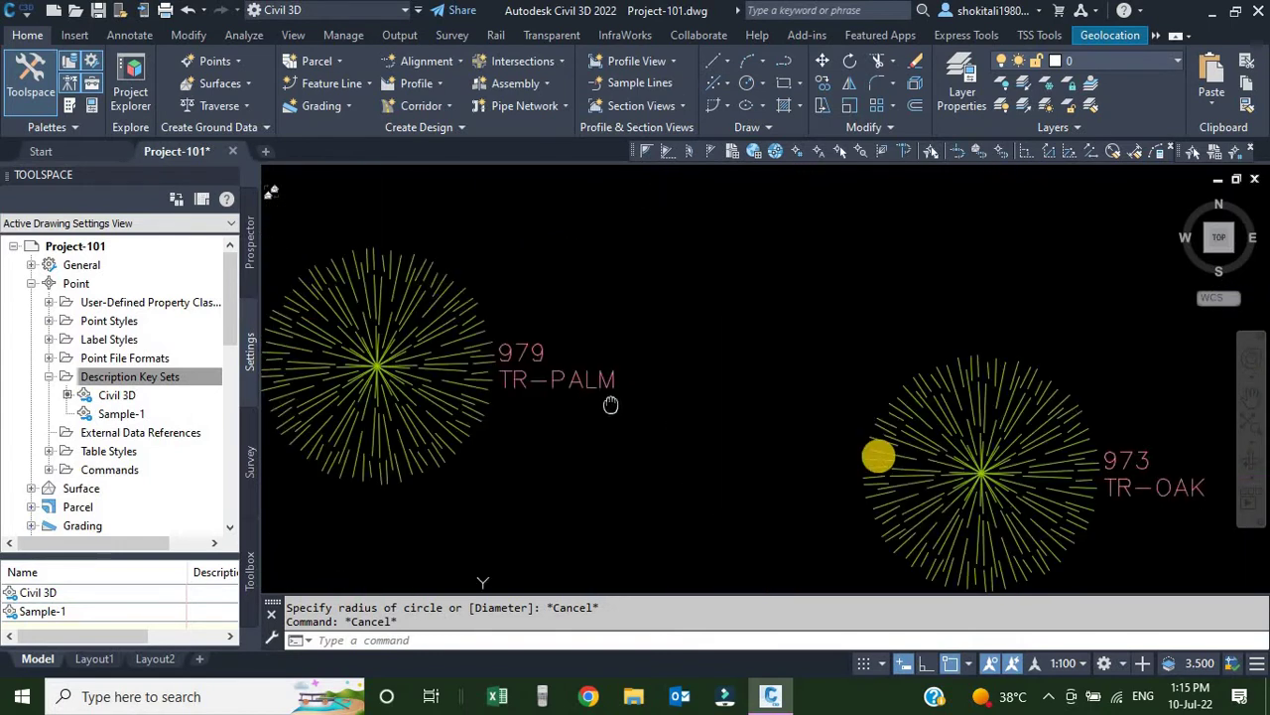
Open the Sample-1 description key set for editing and set its new key's code to TR-PALM.
right_click(122, 416)
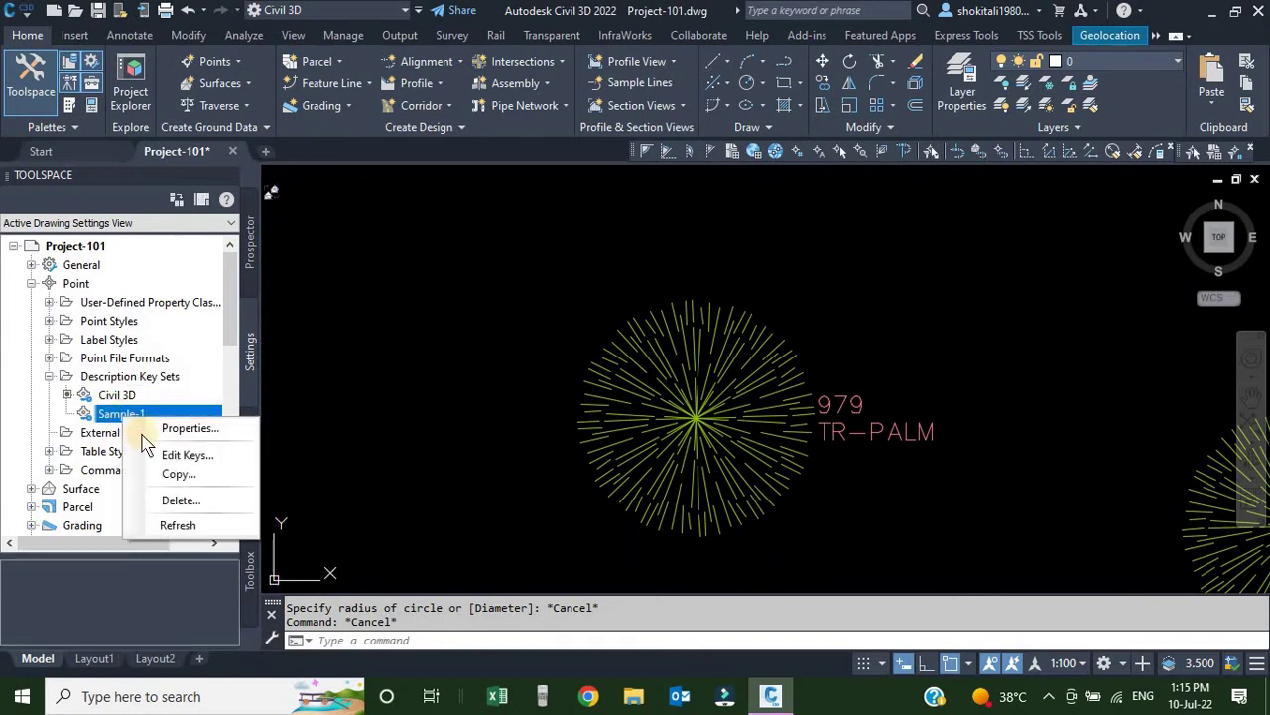
left_click(186, 458)
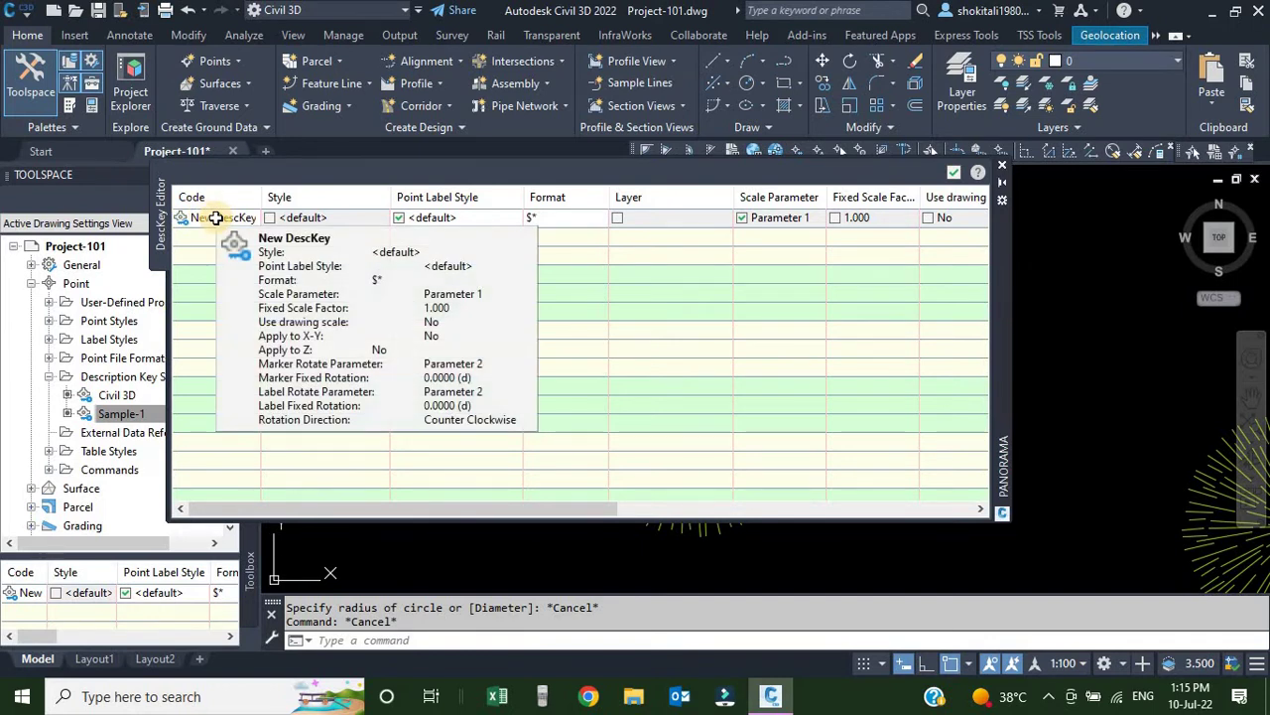
left_click(215, 218)
left_click(216, 217)
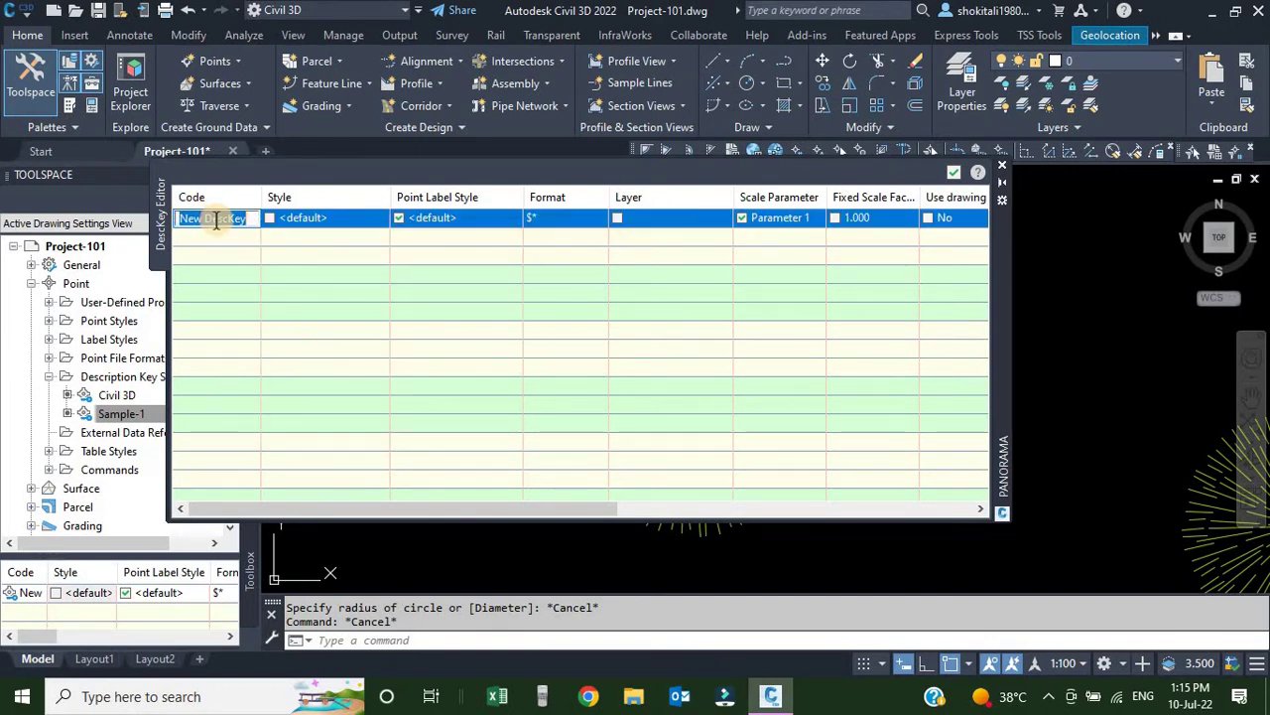
type("TR-PALM")
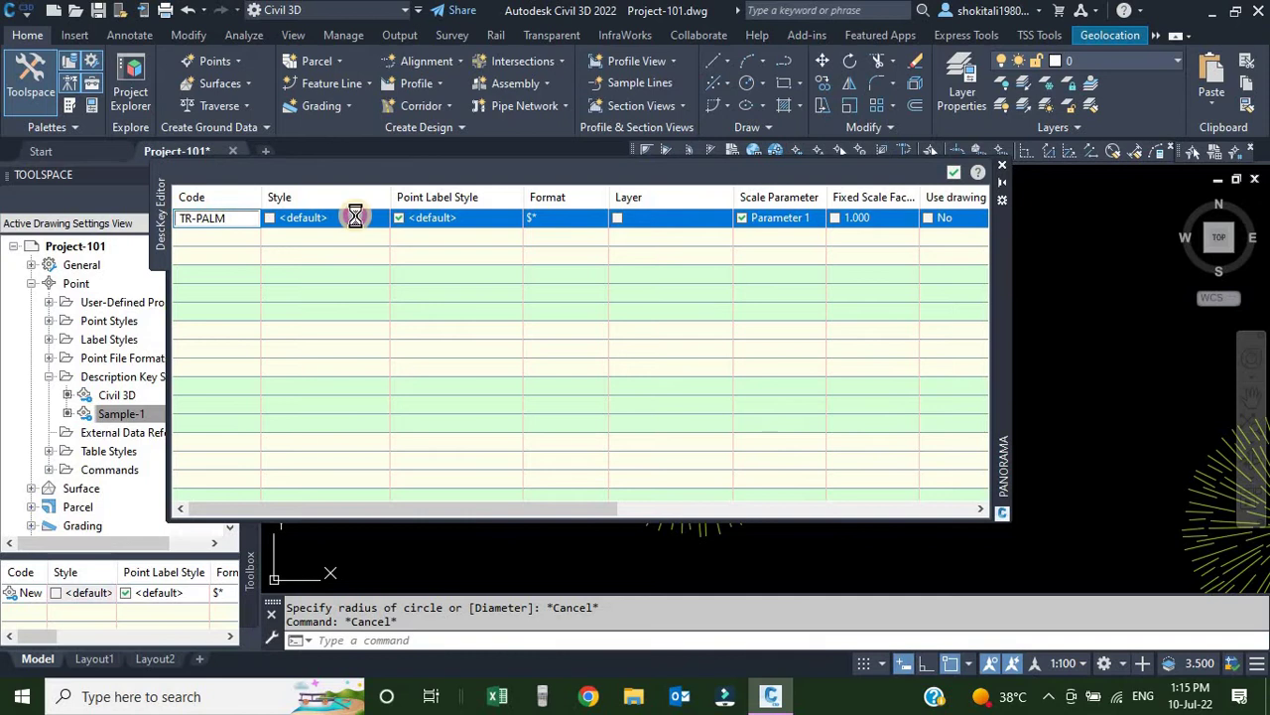
key("Return")
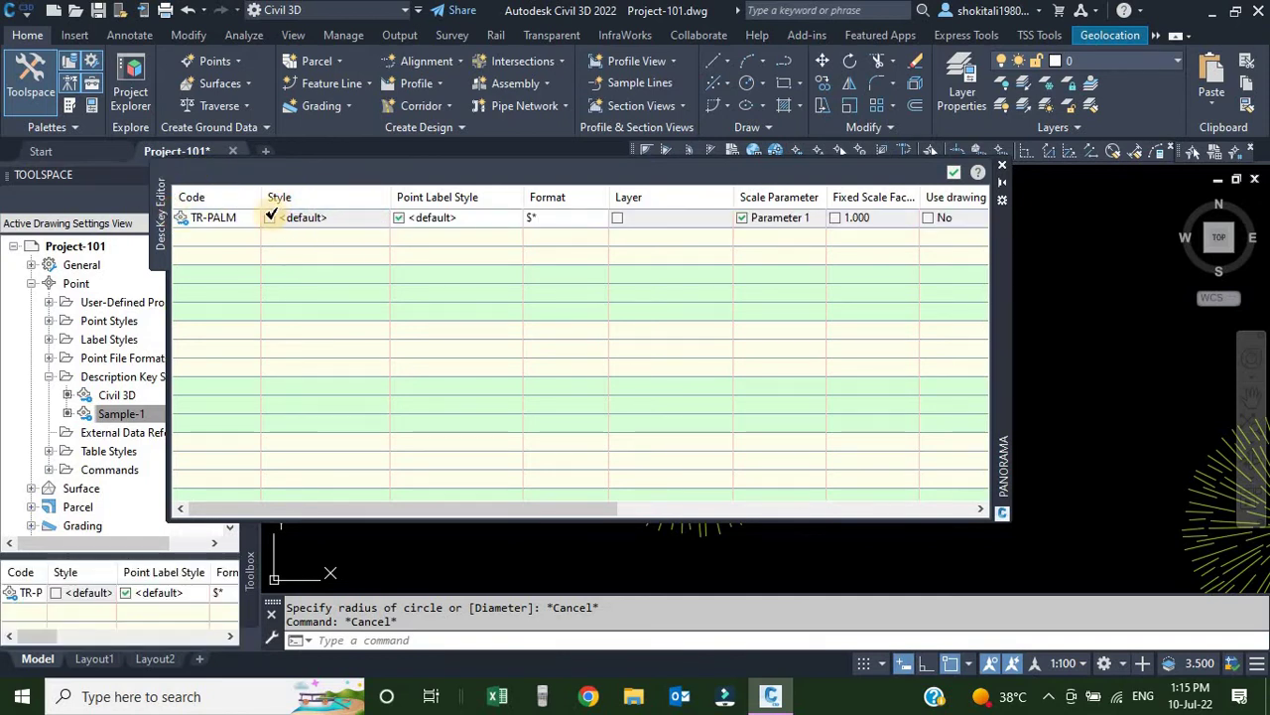
Enable a point style for the TR-PALM key and set it to TR-Palm.
left_click(268, 216)
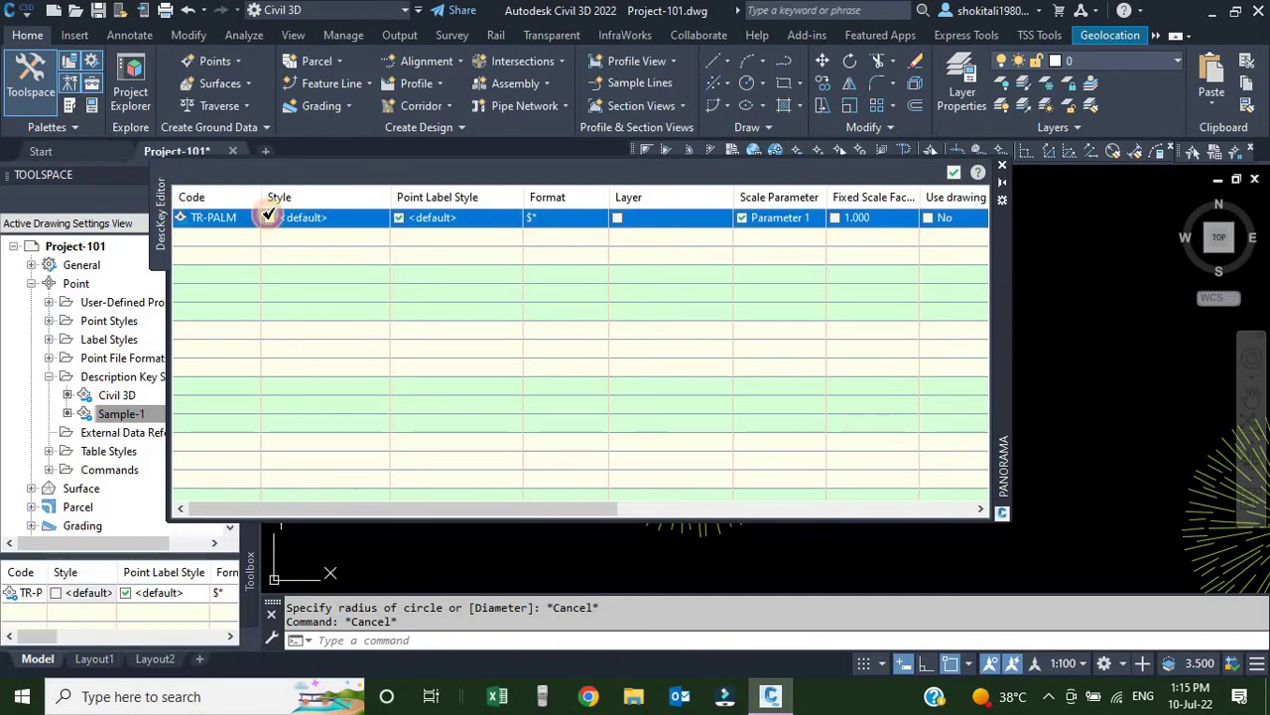
left_click(342, 216)
left_click(342, 216)
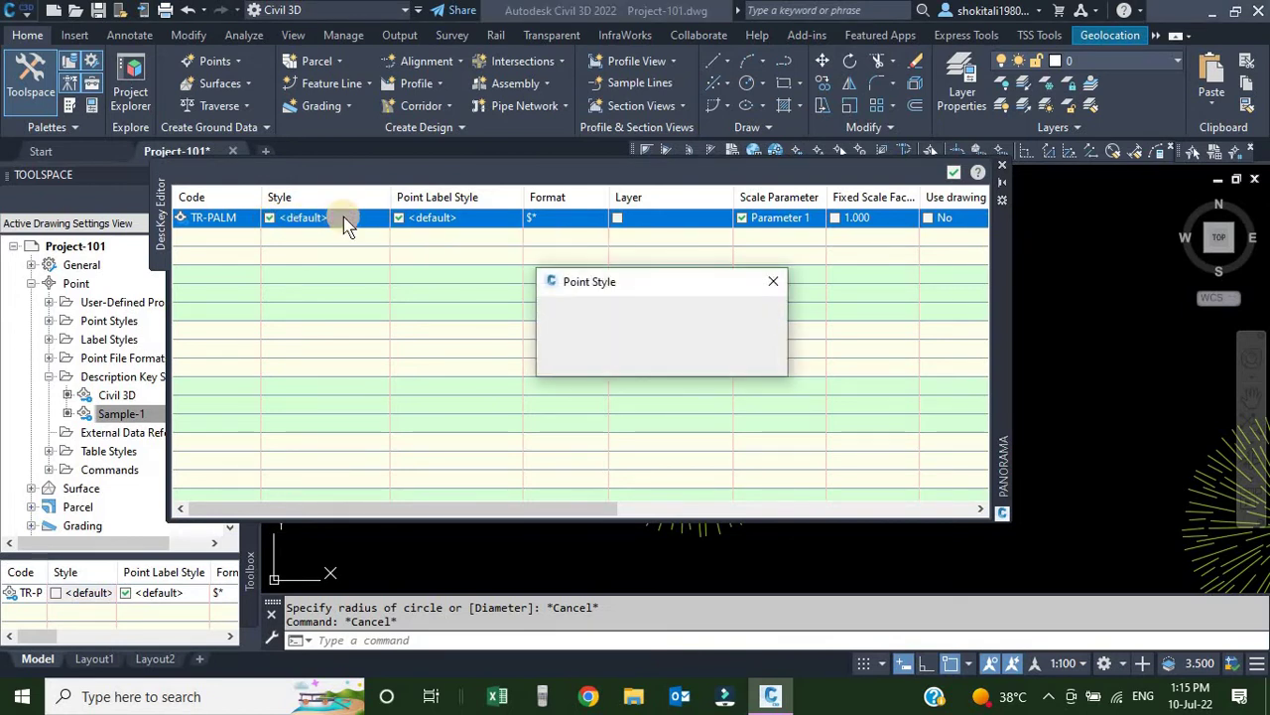
left_click(646, 321)
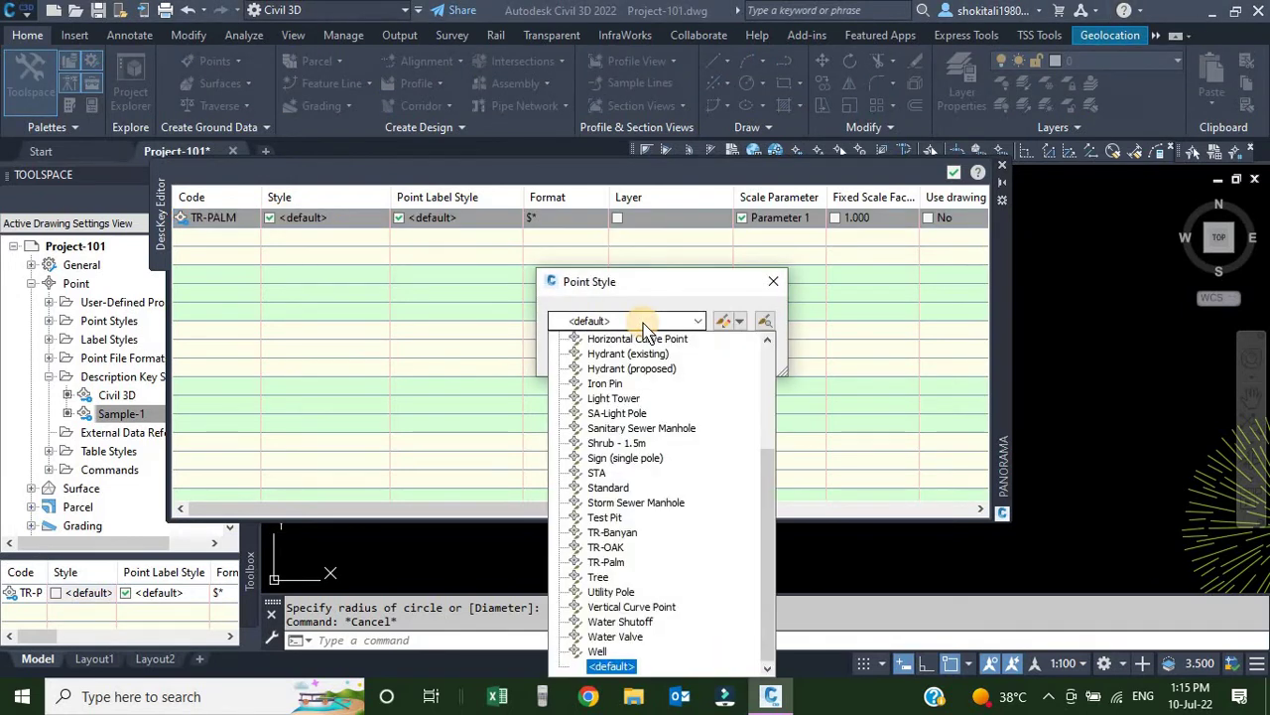
left_click(605, 562)
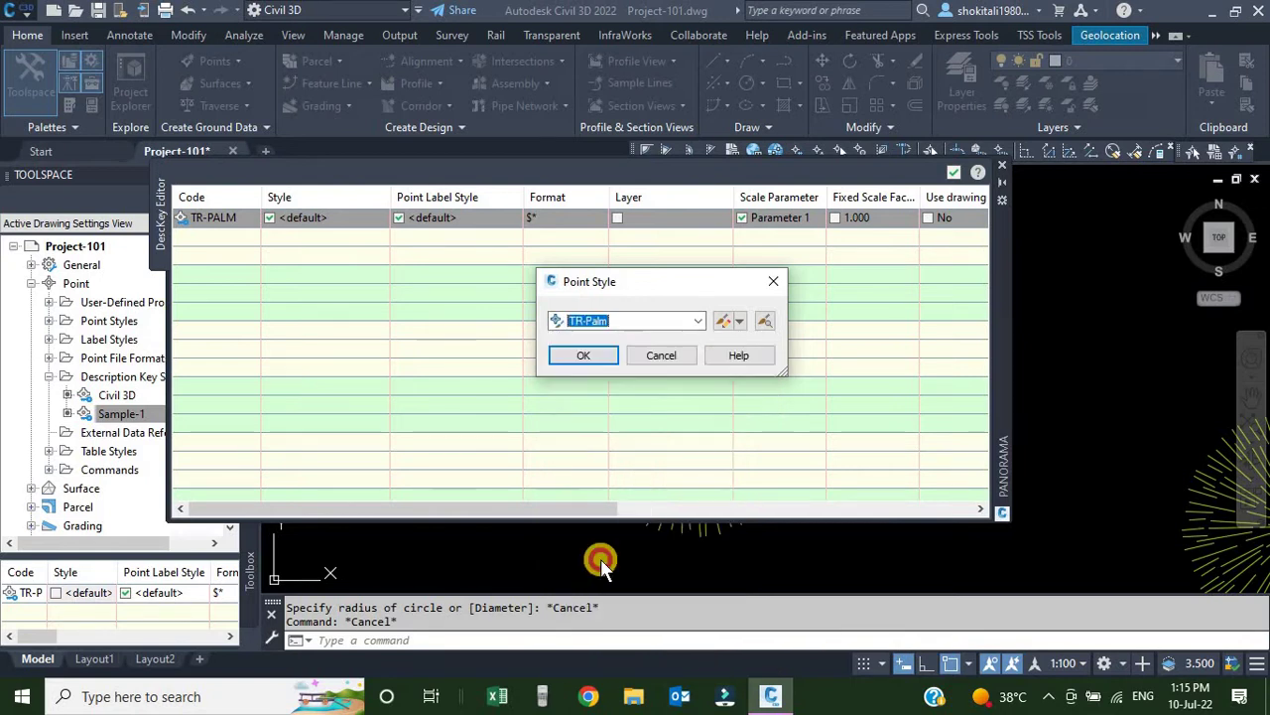
left_click(583, 356)
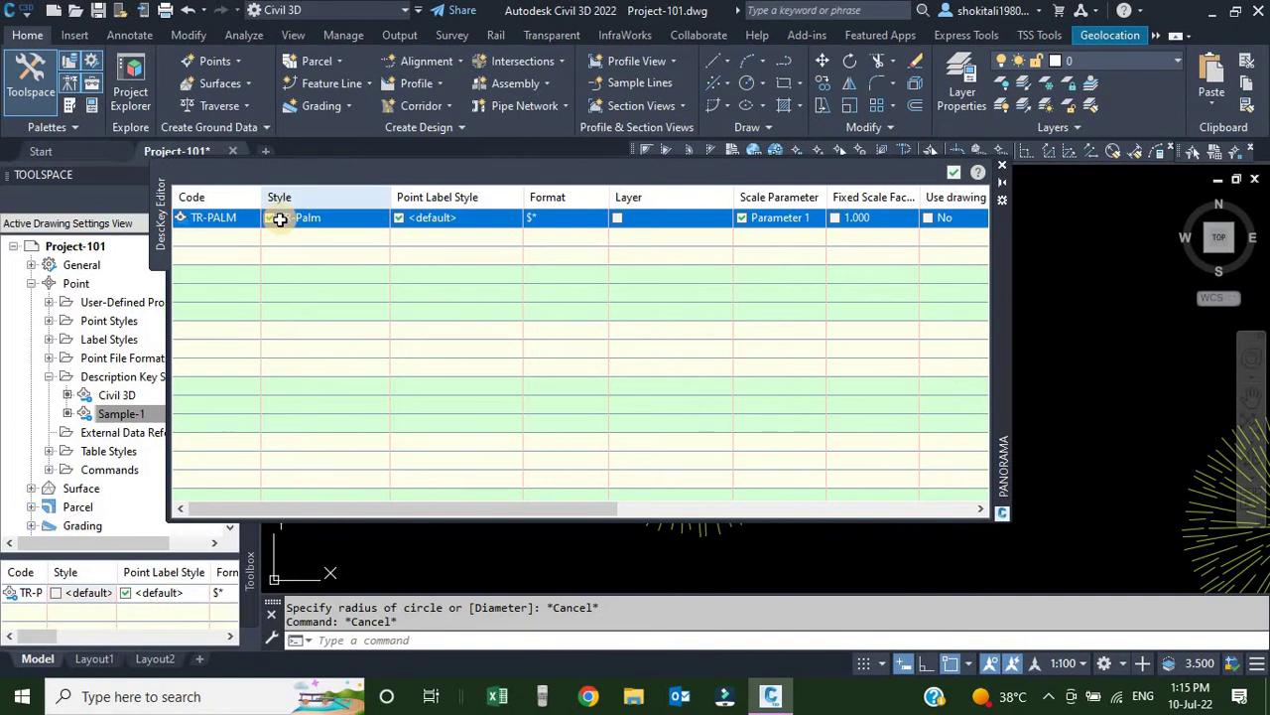
Set the TR-PALM key's point label style to Point# and Description.
left_click(425, 217)
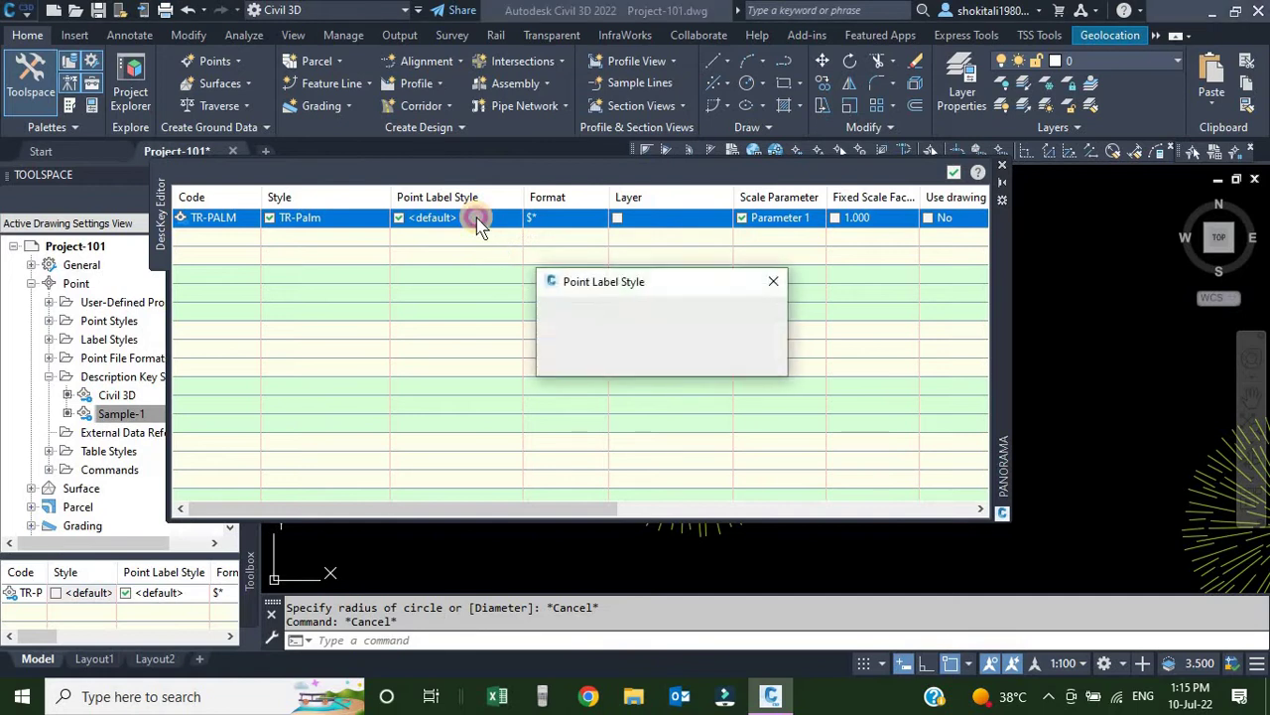
left_click(661, 320)
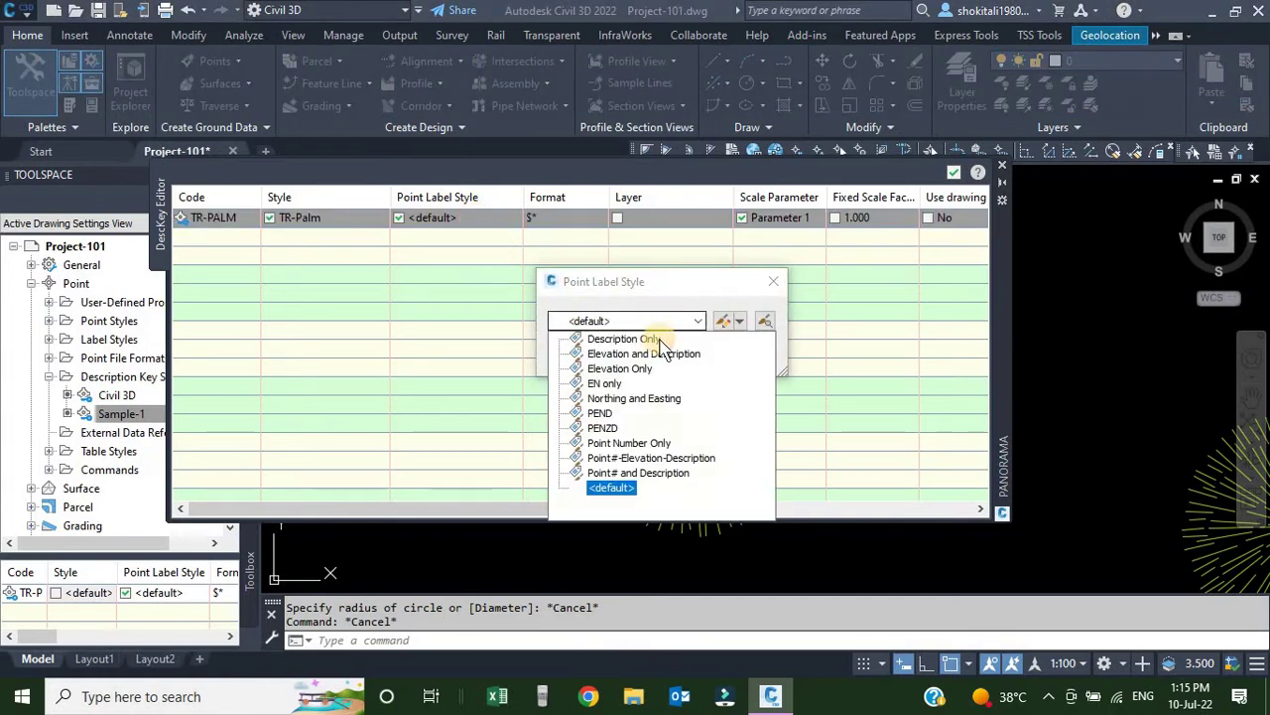
left_click(618, 473)
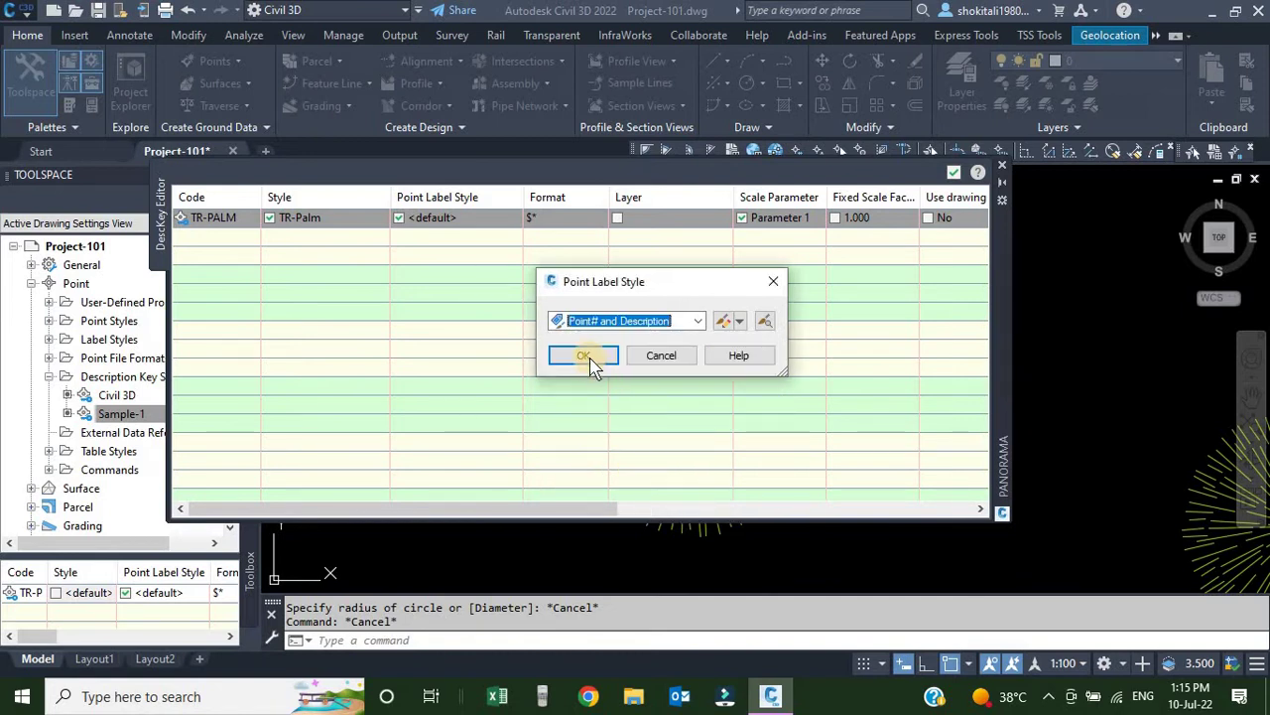
left_click(586, 357)
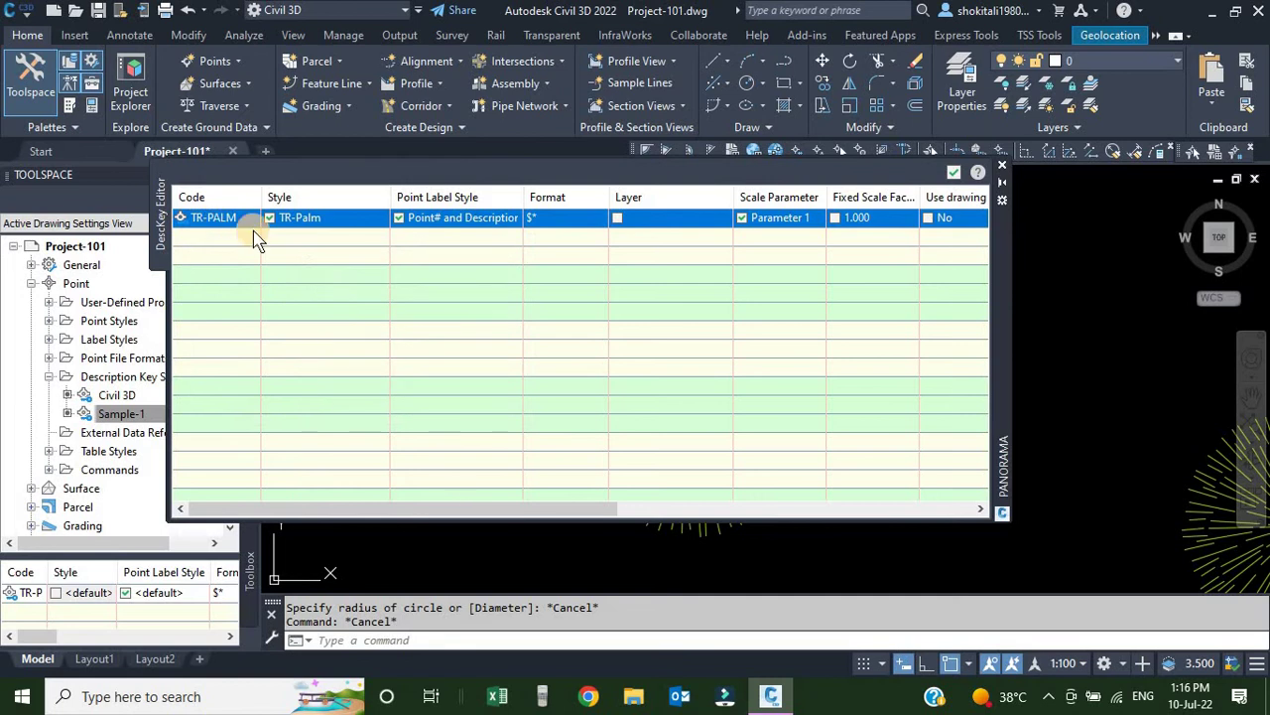
Assign the V-NODE-TREE layer to the TR-PALM key and close the key editor.
left_click(619, 217)
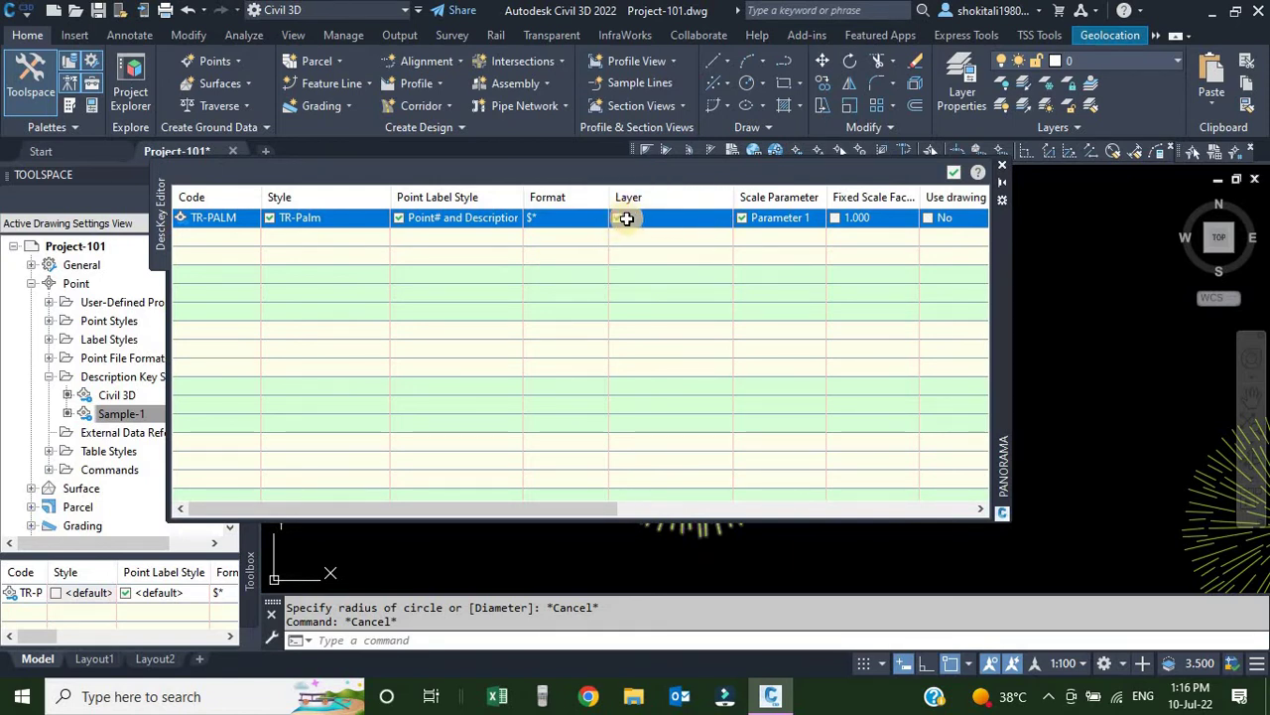
left_click(652, 214)
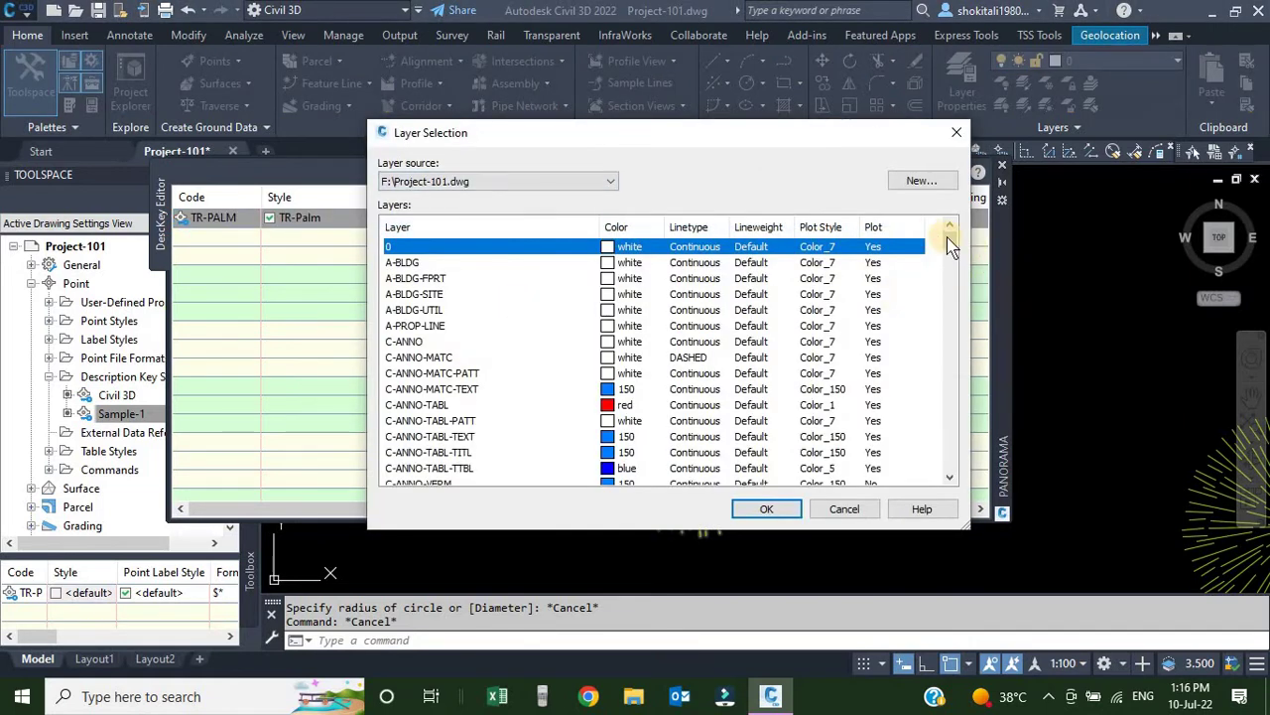
left_click_drag(947, 244, 961, 476)
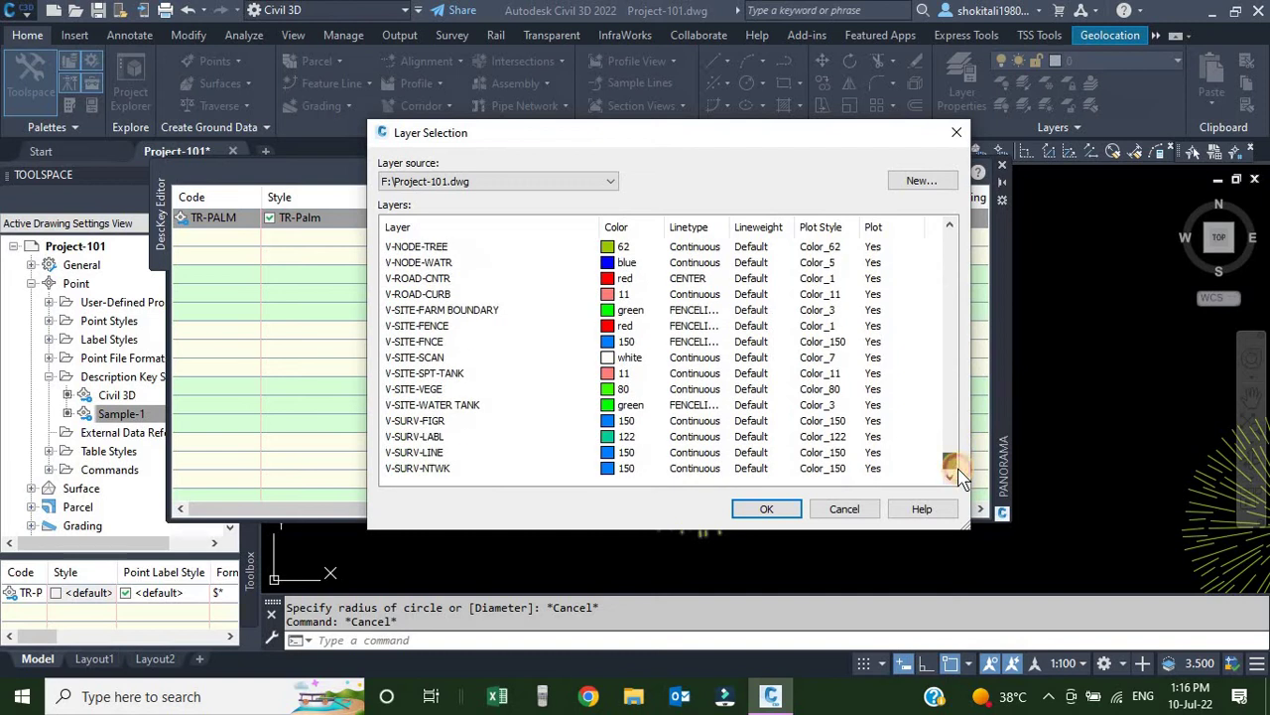
scroll(486, 338, "up", 1)
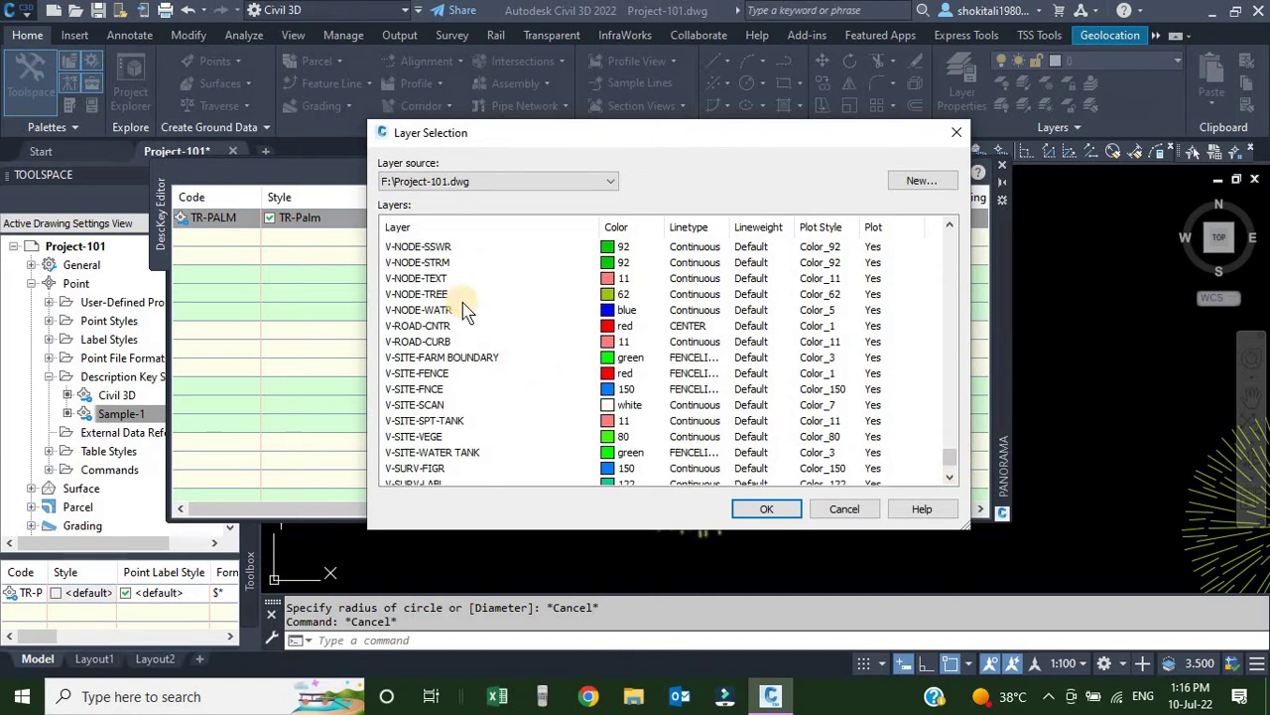
left_click(422, 295)
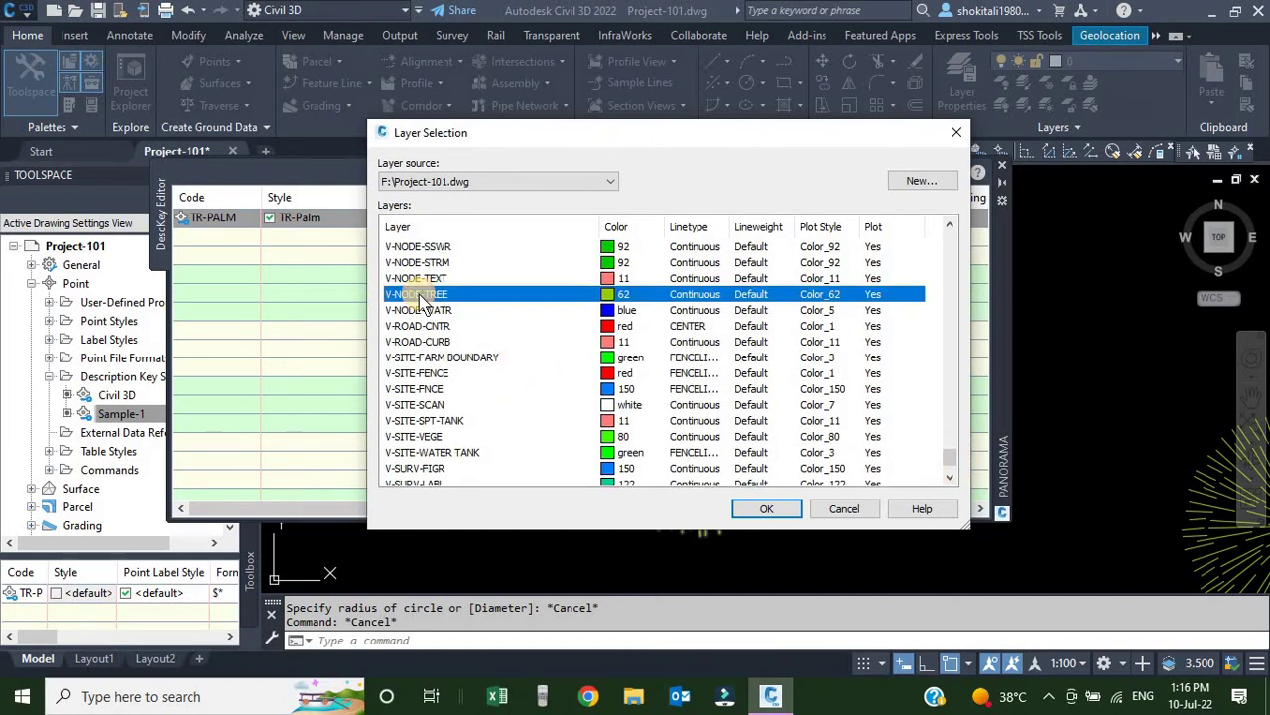
left_click(766, 509)
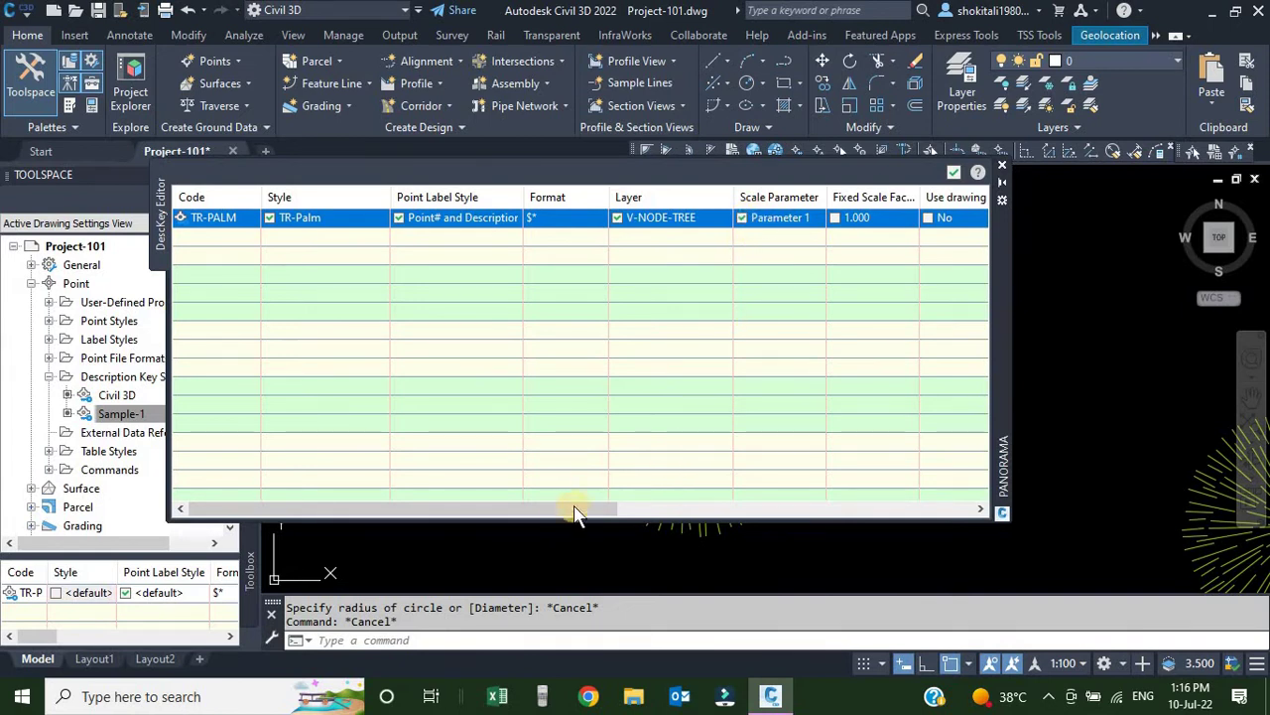
left_click(955, 175)
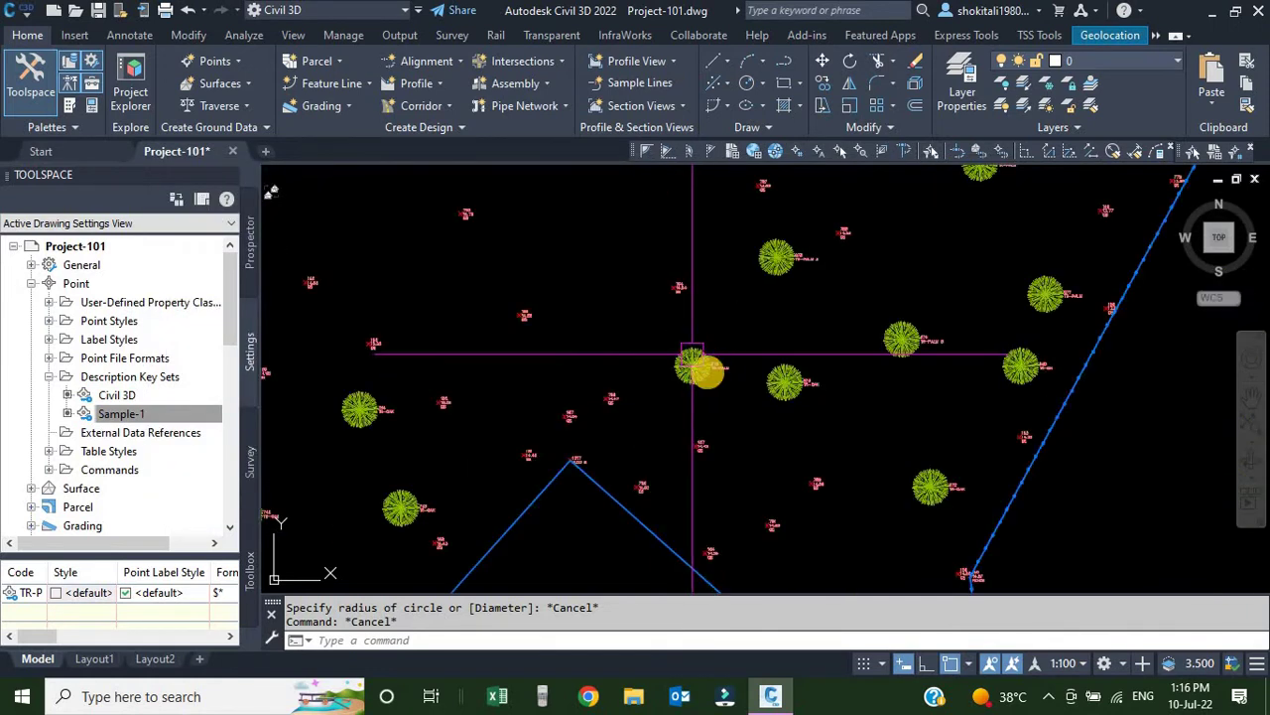
Apply the description keys to the As built 101.csv point group and check tree point 979 in the drawing.
left_click(250, 257)
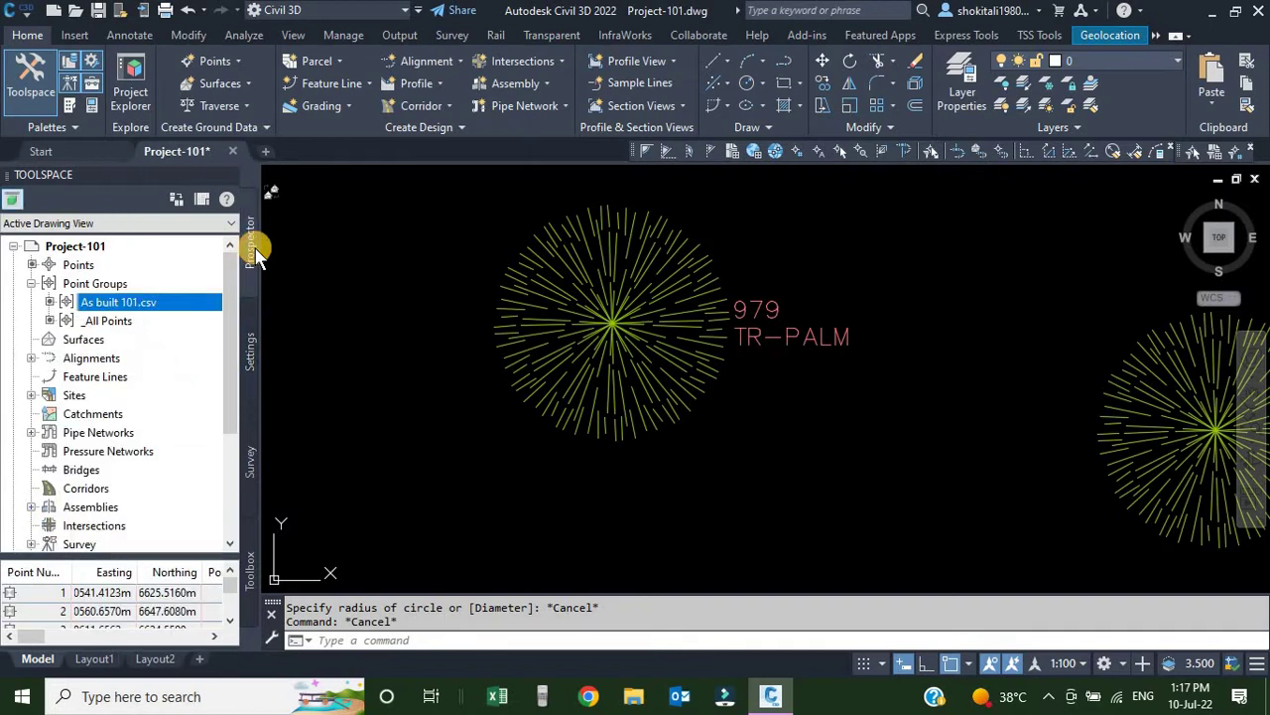
left_click(33, 283)
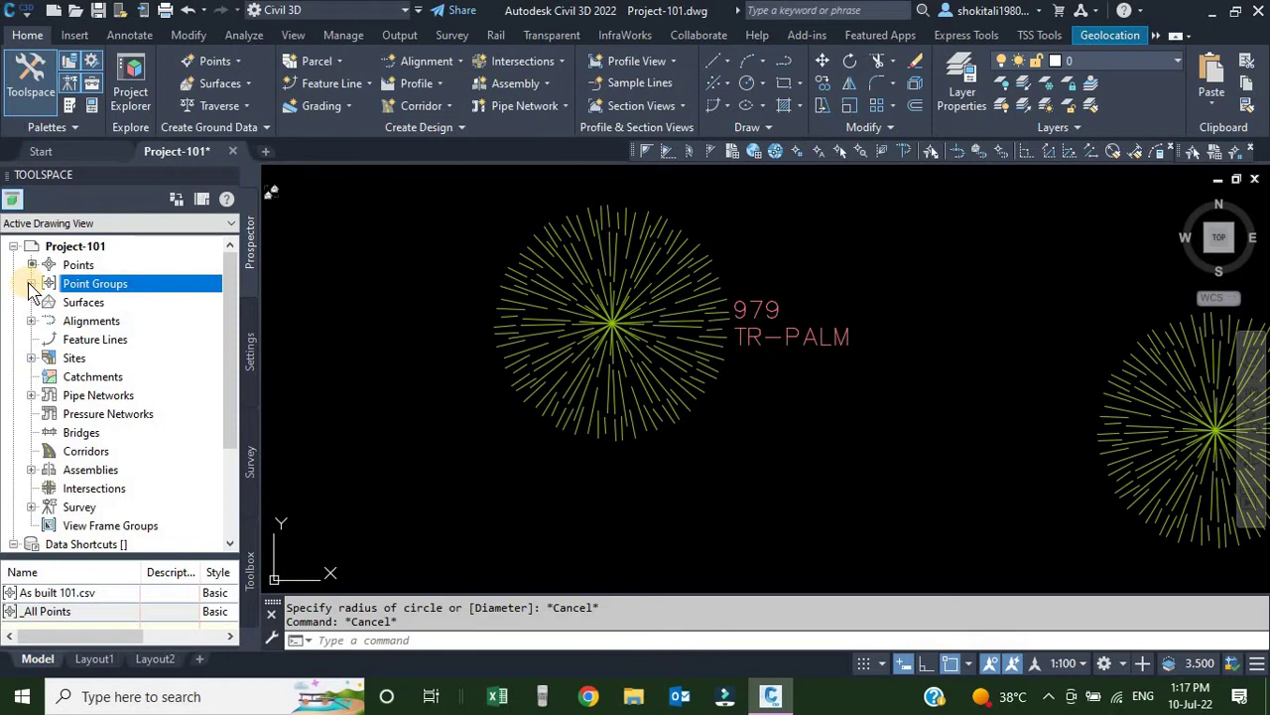
left_click(32, 284)
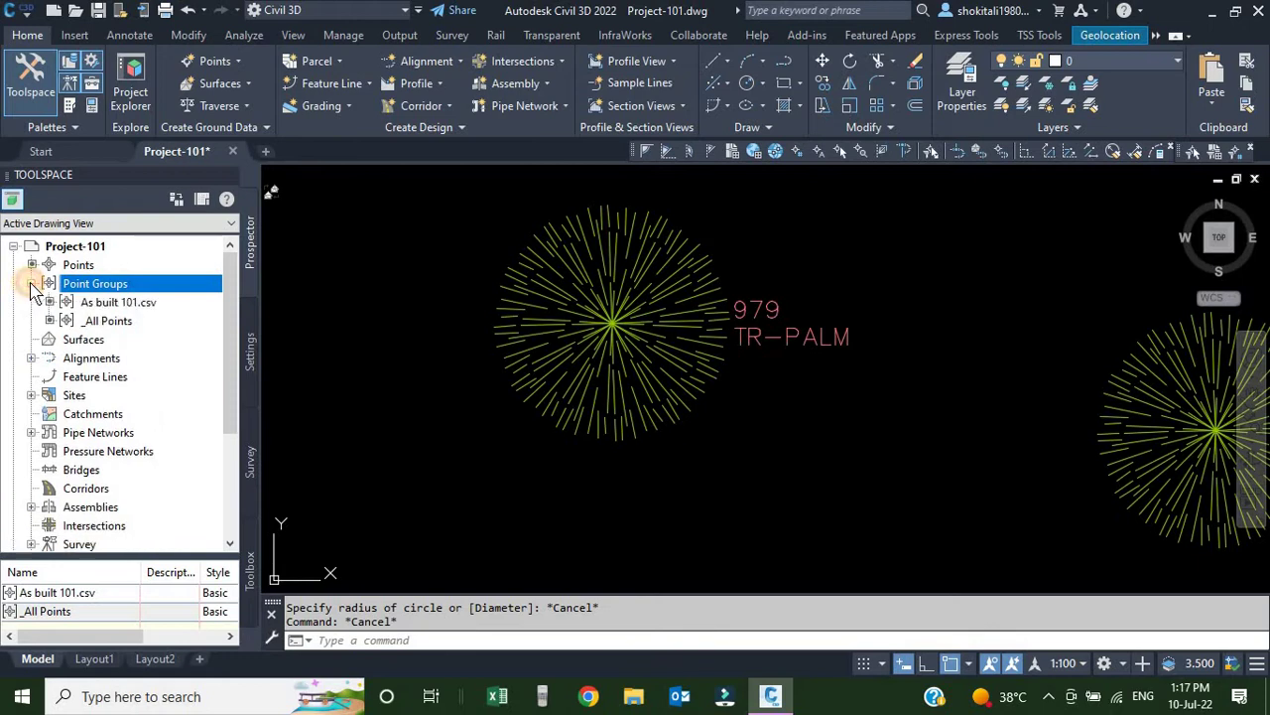
left_click(110, 303)
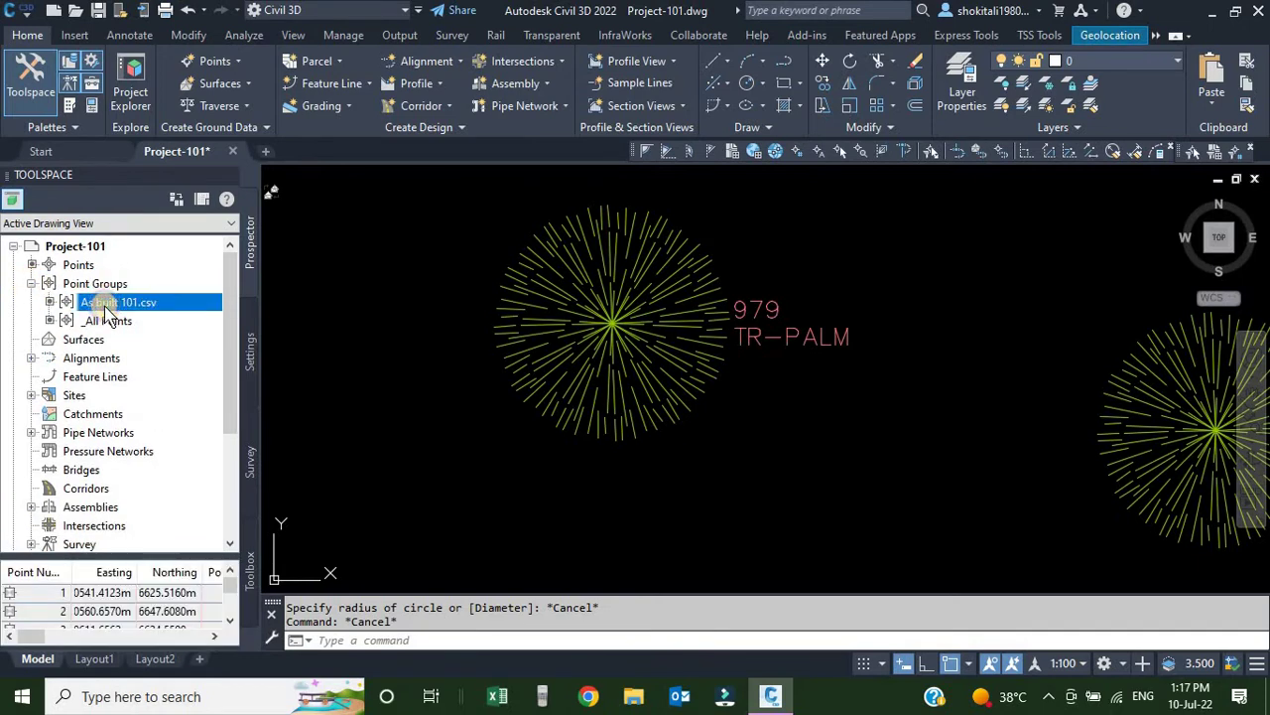
right_click(109, 309)
left_click(187, 403)
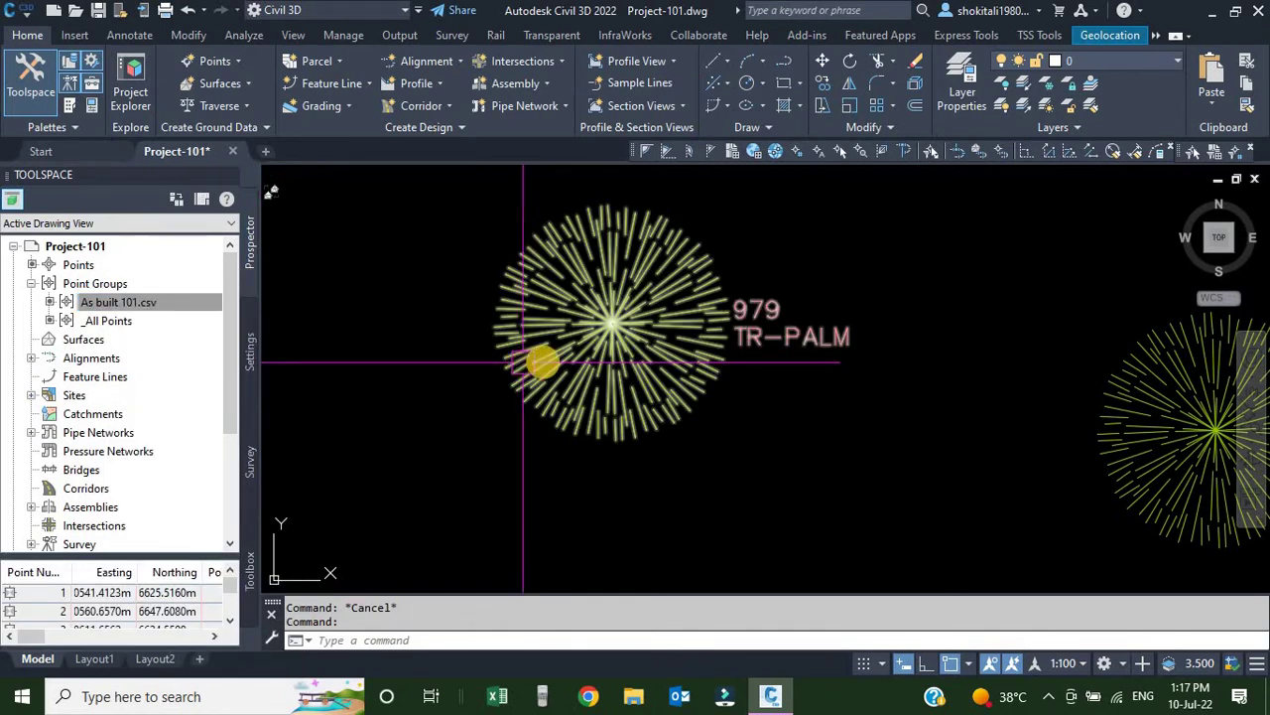
mouse_move(562, 355)
middle_mouse_down()
mouse_move(675, 363)
mouse_move(551, 285)
middle_mouse_up()
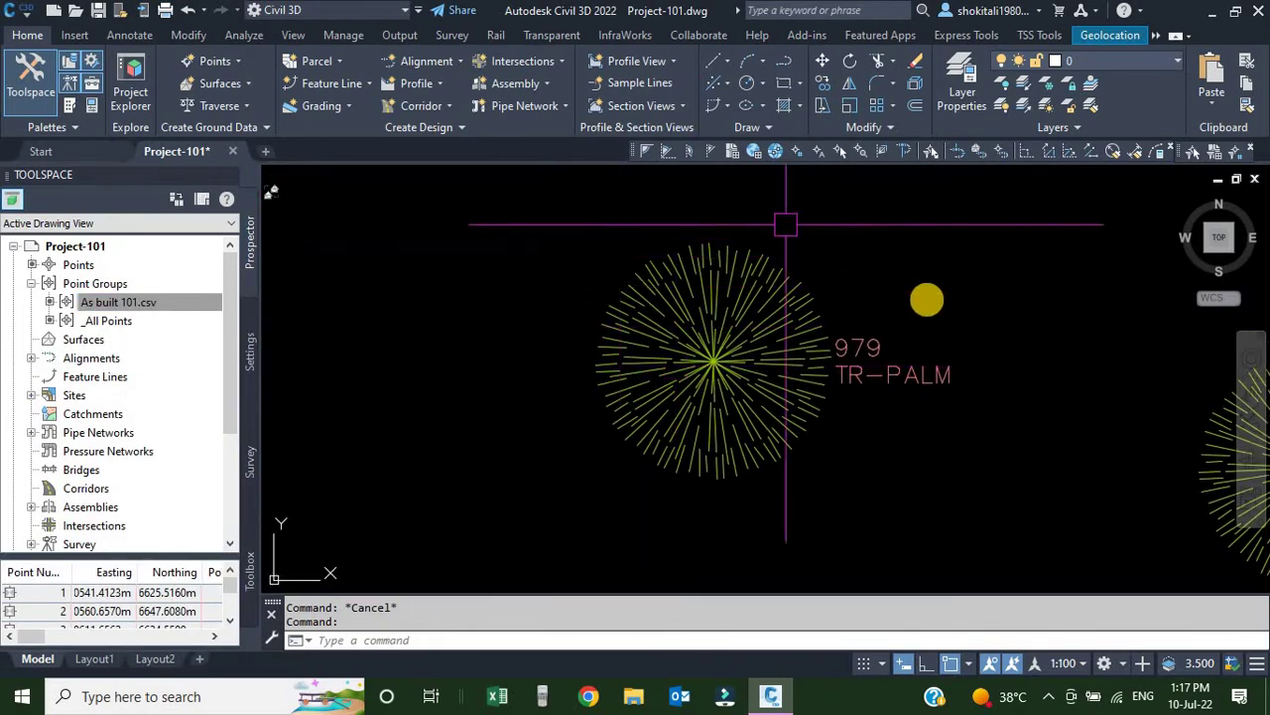
Move Sample-1 above Civil 3D in the description key sets search order and accept the change.
left_click(248, 350)
right_click(117, 382)
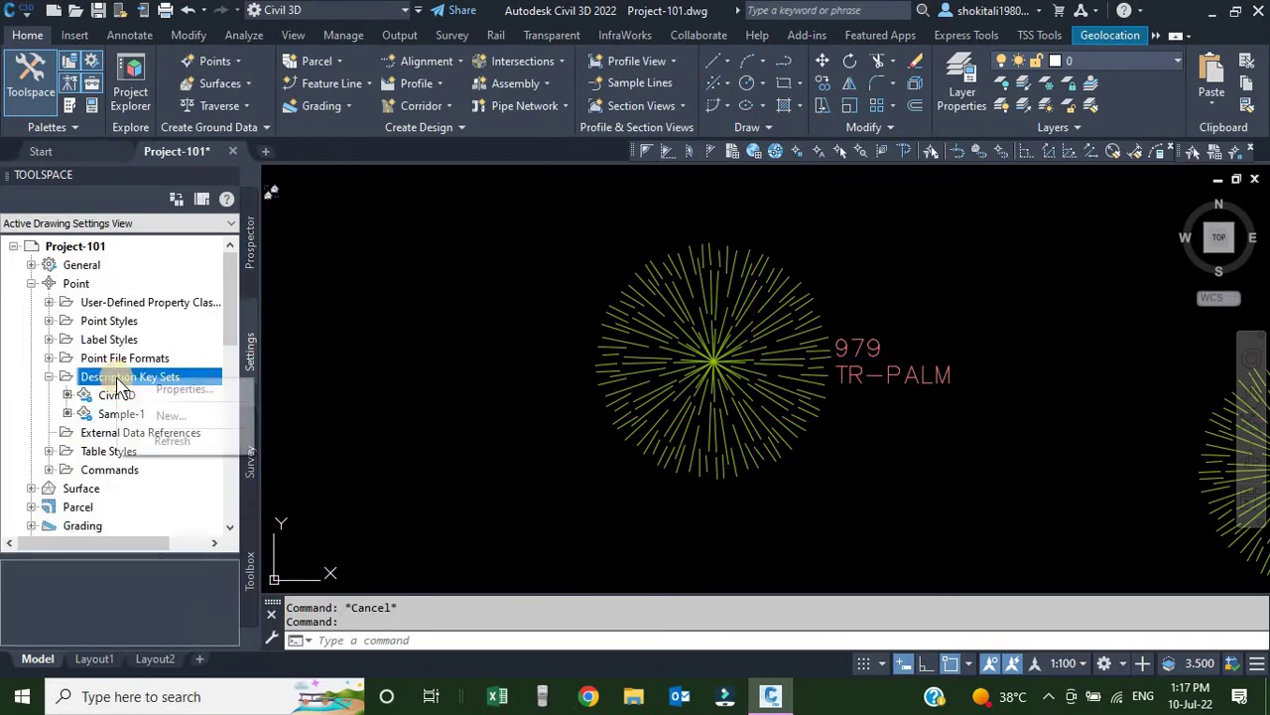
left_click(184, 390)
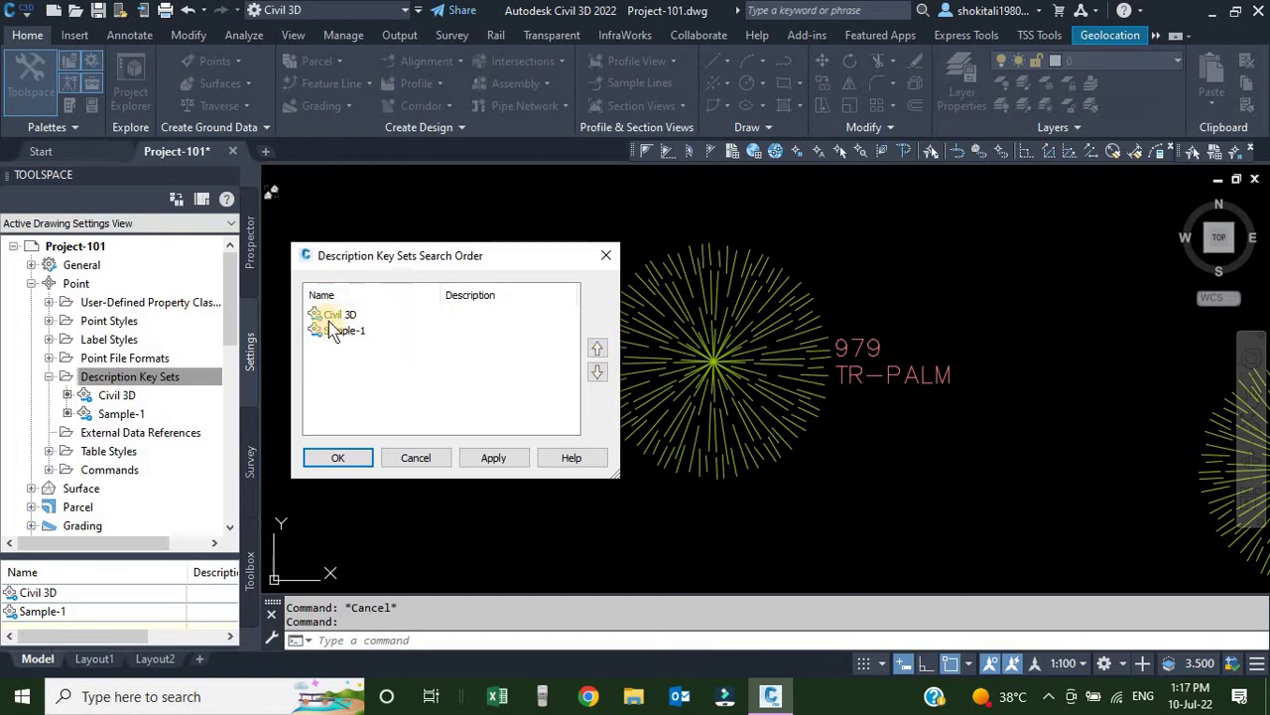
left_click(331, 316)
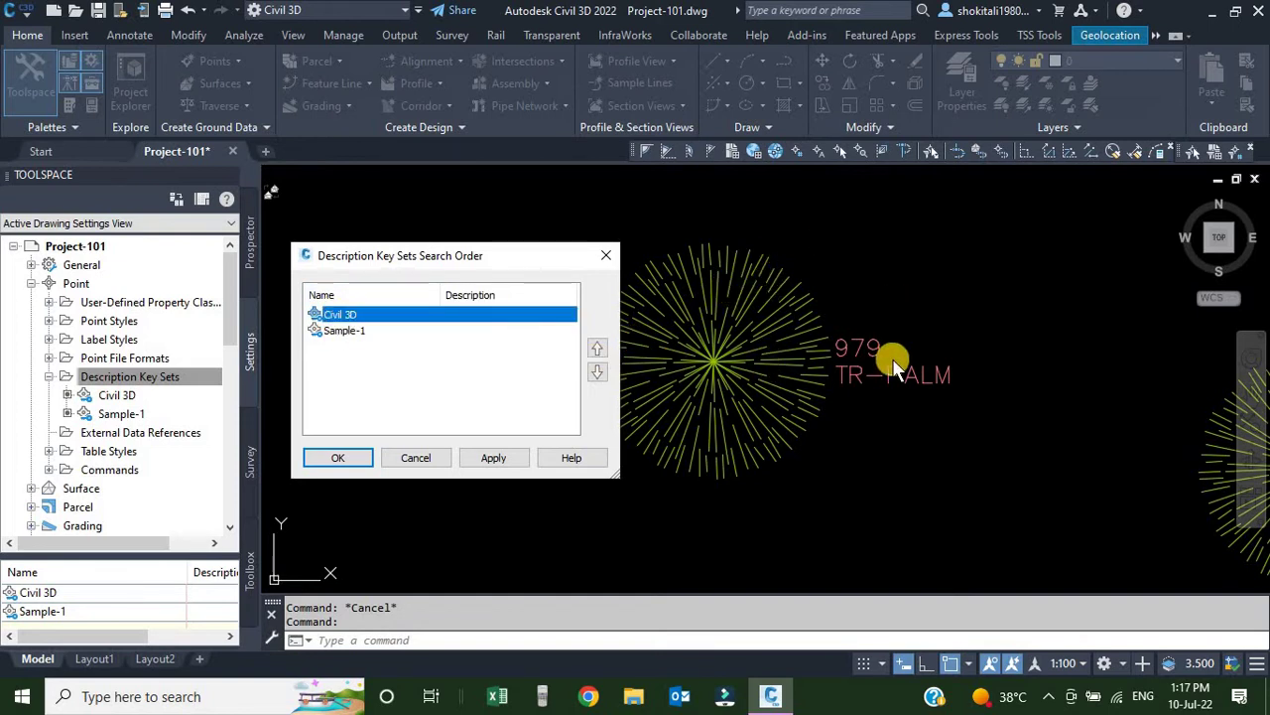
left_click(342, 331)
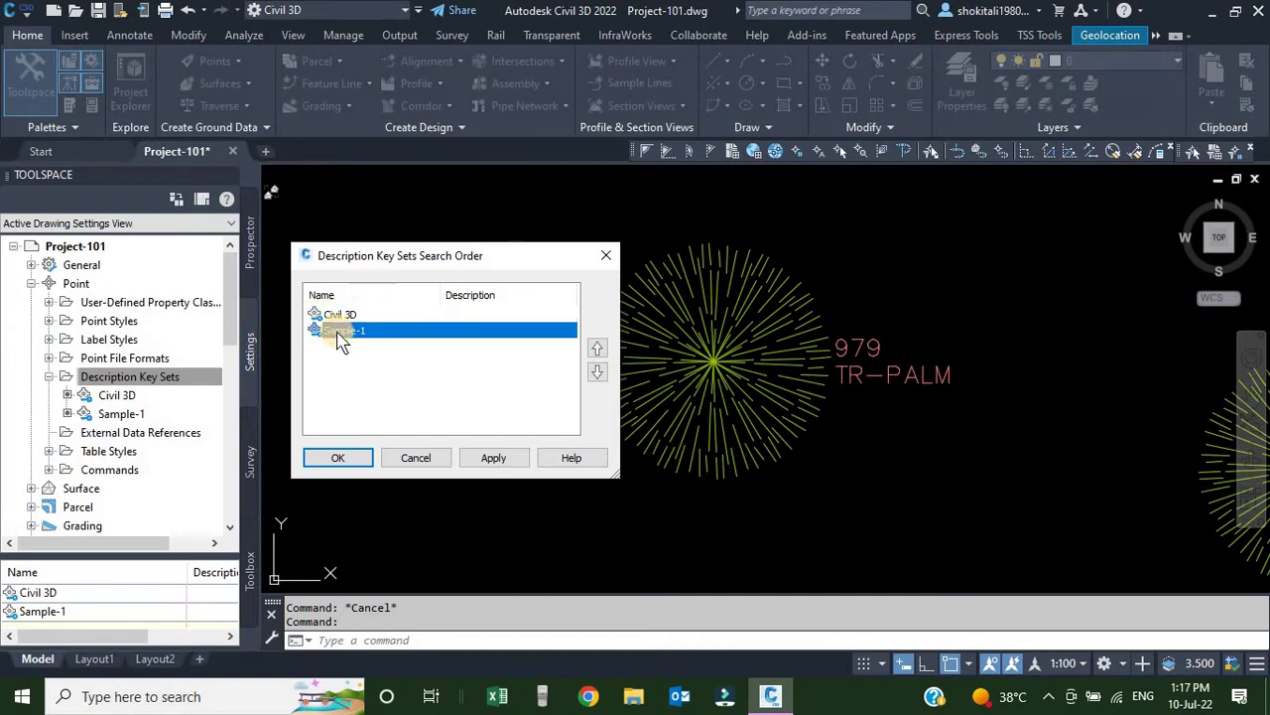
left_click(596, 349)
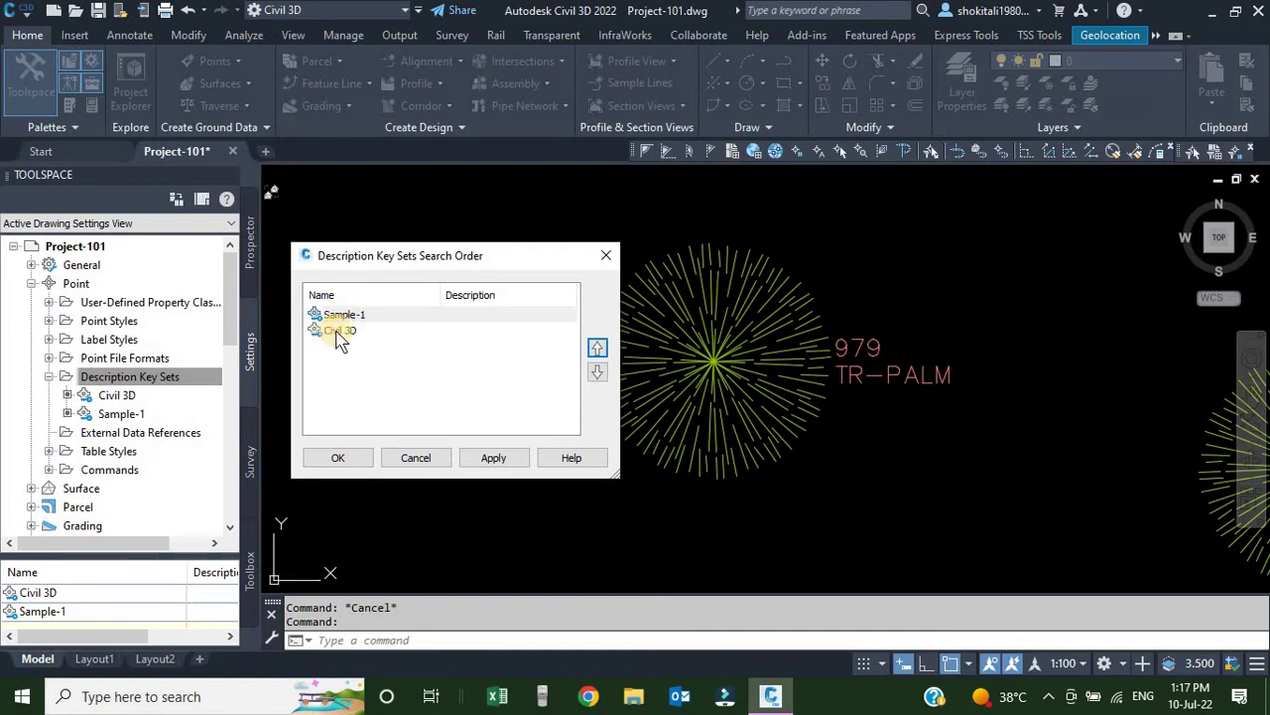
left_click(340, 331)
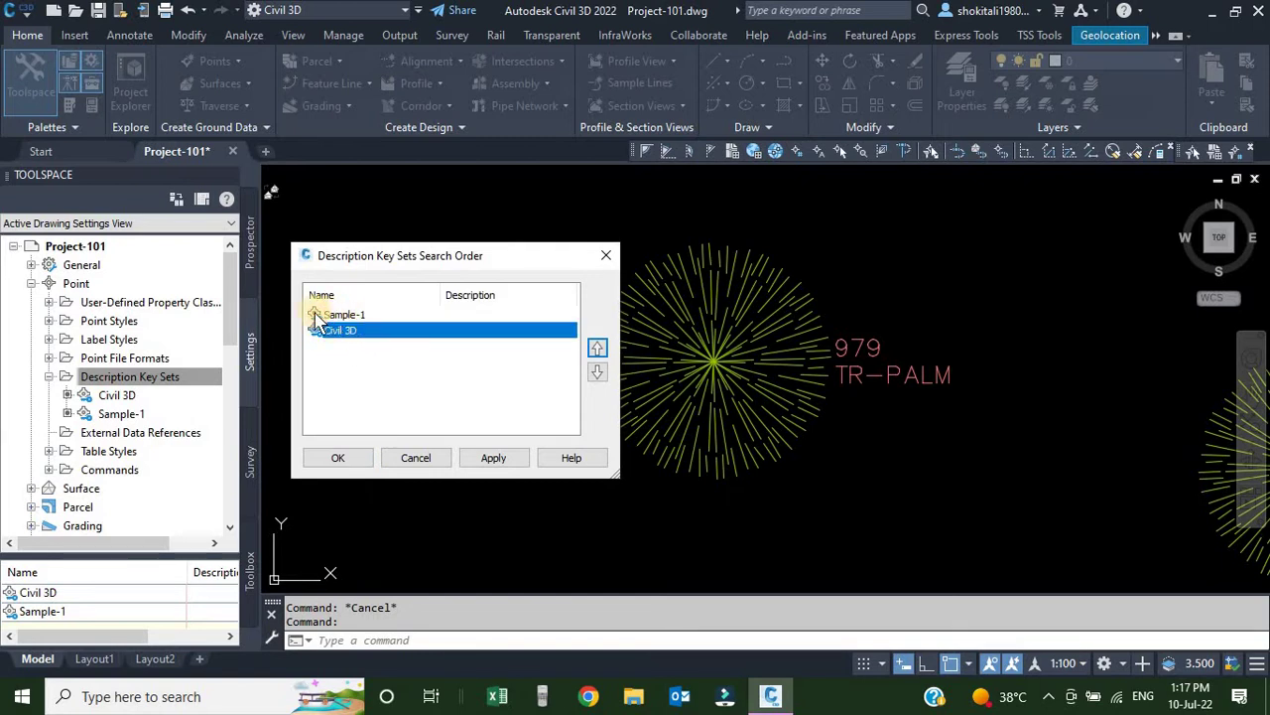
left_click(346, 314)
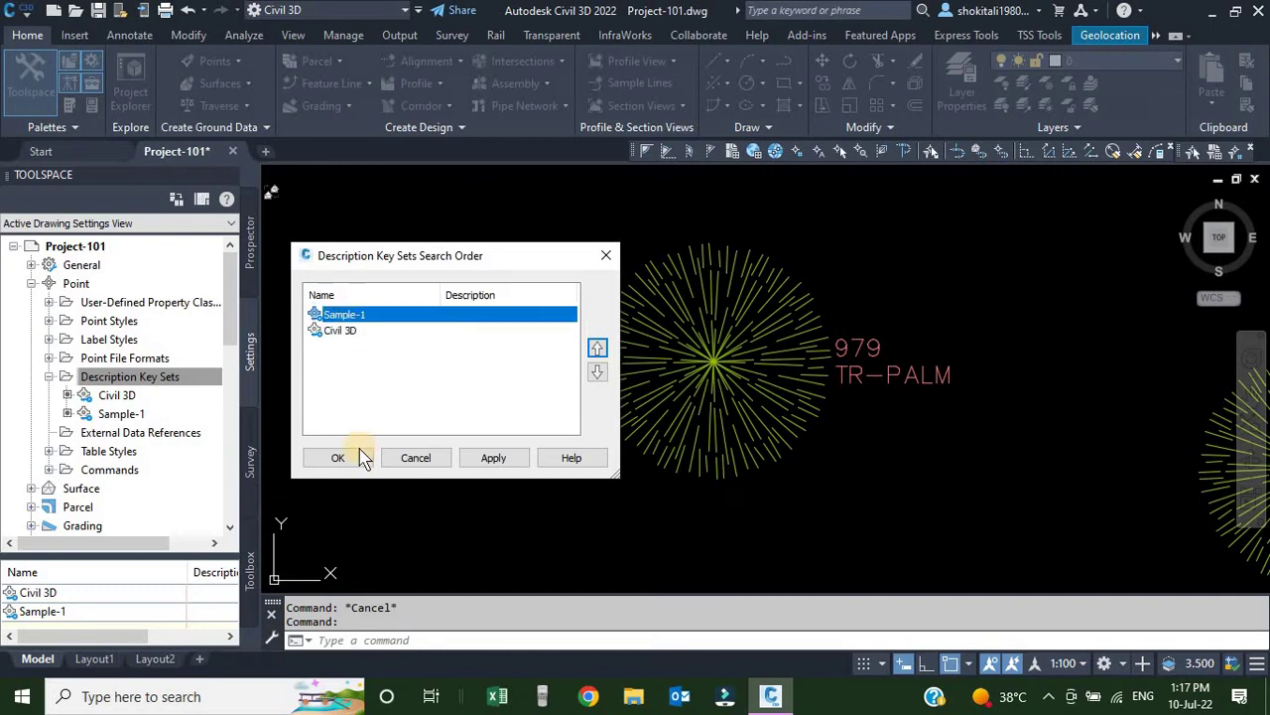
left_click(344, 458)
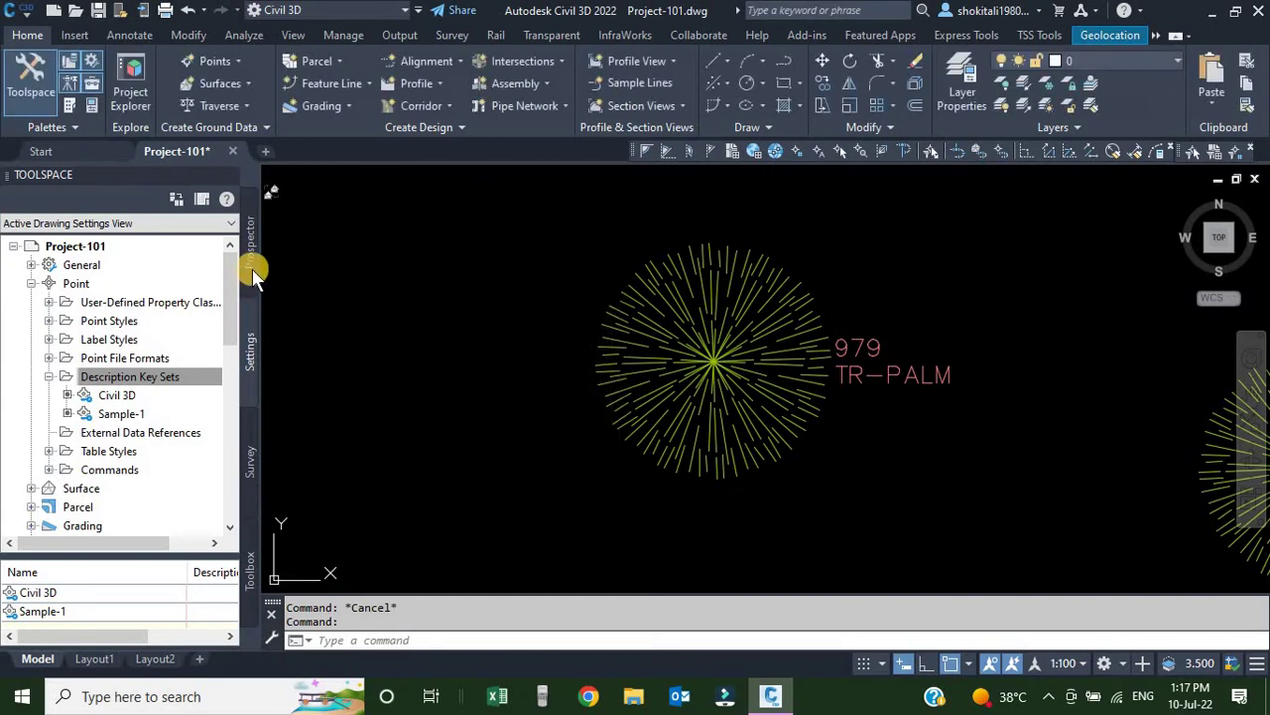
Apply the description keys to the As built 101.csv point group again.
left_click(253, 265)
left_click(132, 302)
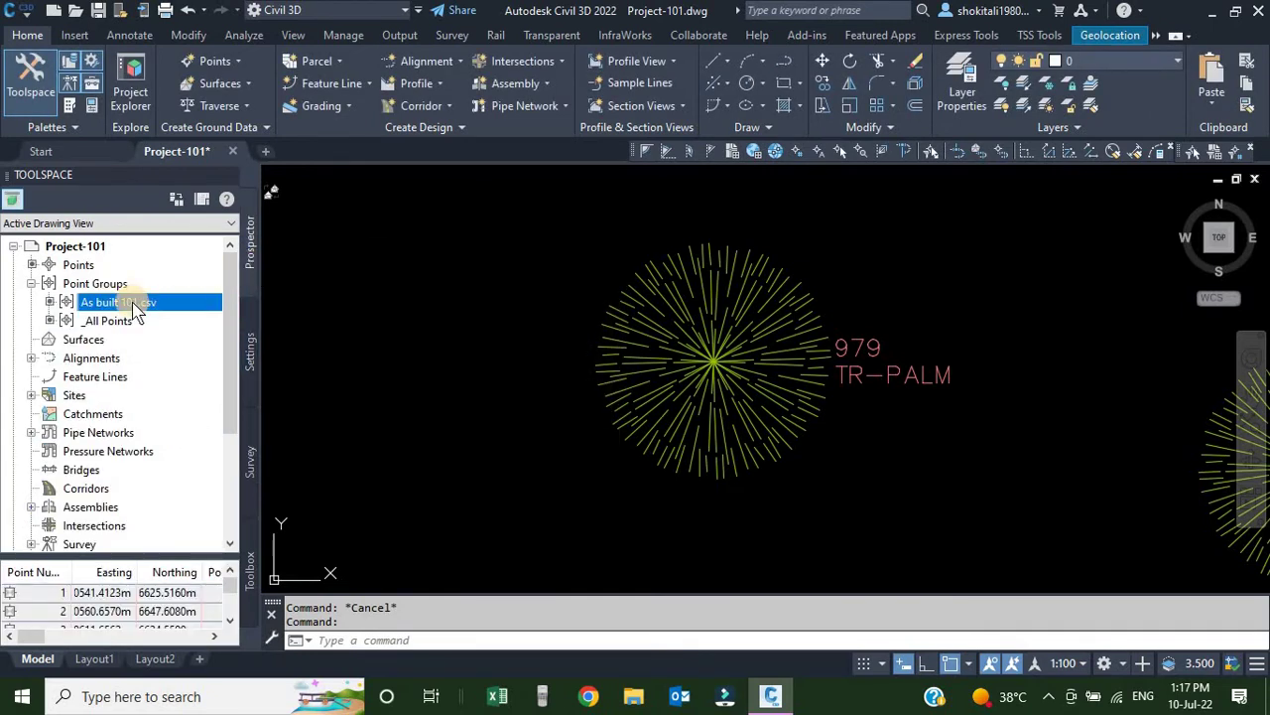
right_click(132, 302)
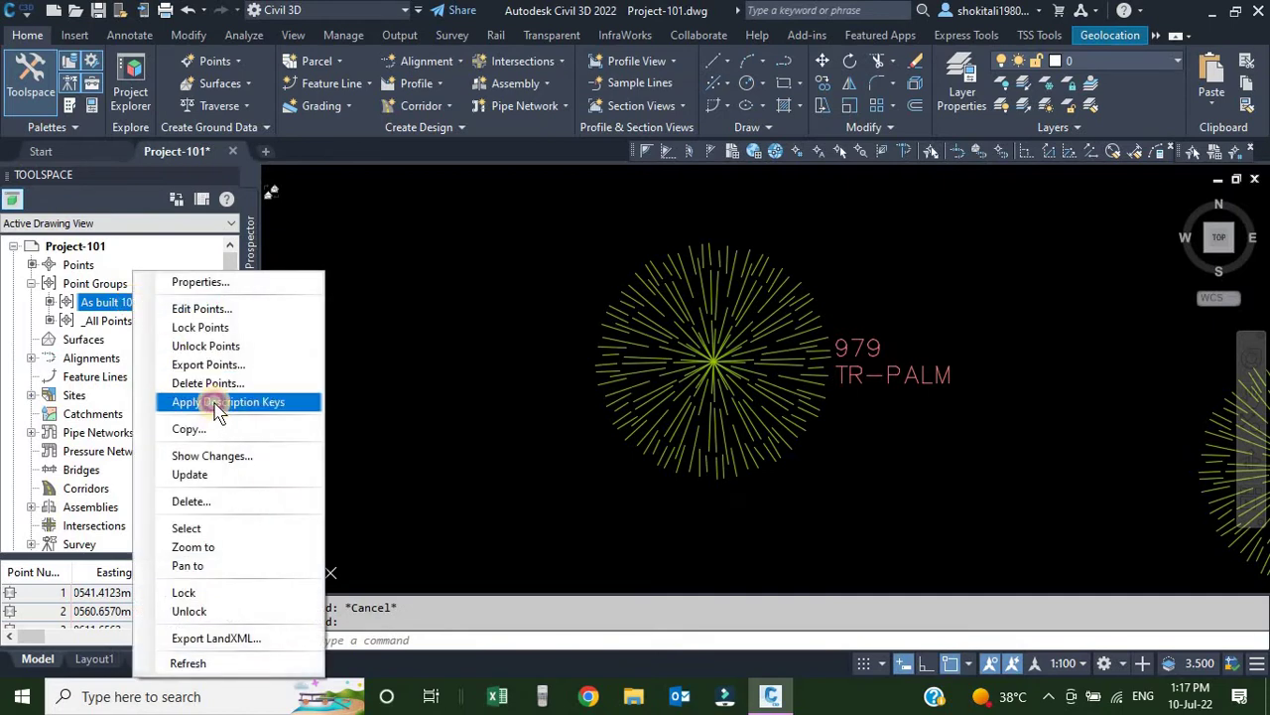
left_click(217, 404)
Examine the palm symbols and labels at points 979, 978 and 974, comparing symbol size with the number after TR-PALM.
scroll(708, 357, "up", 5)
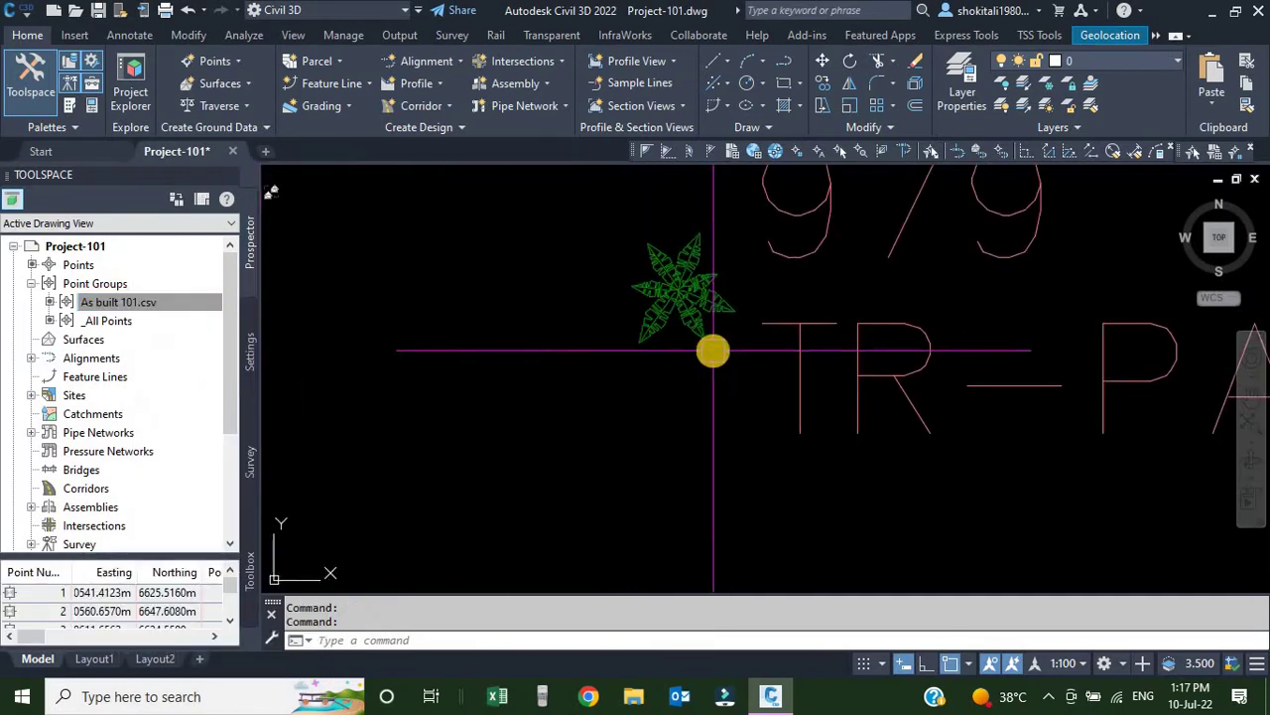
scroll(713, 349, "down", 8)
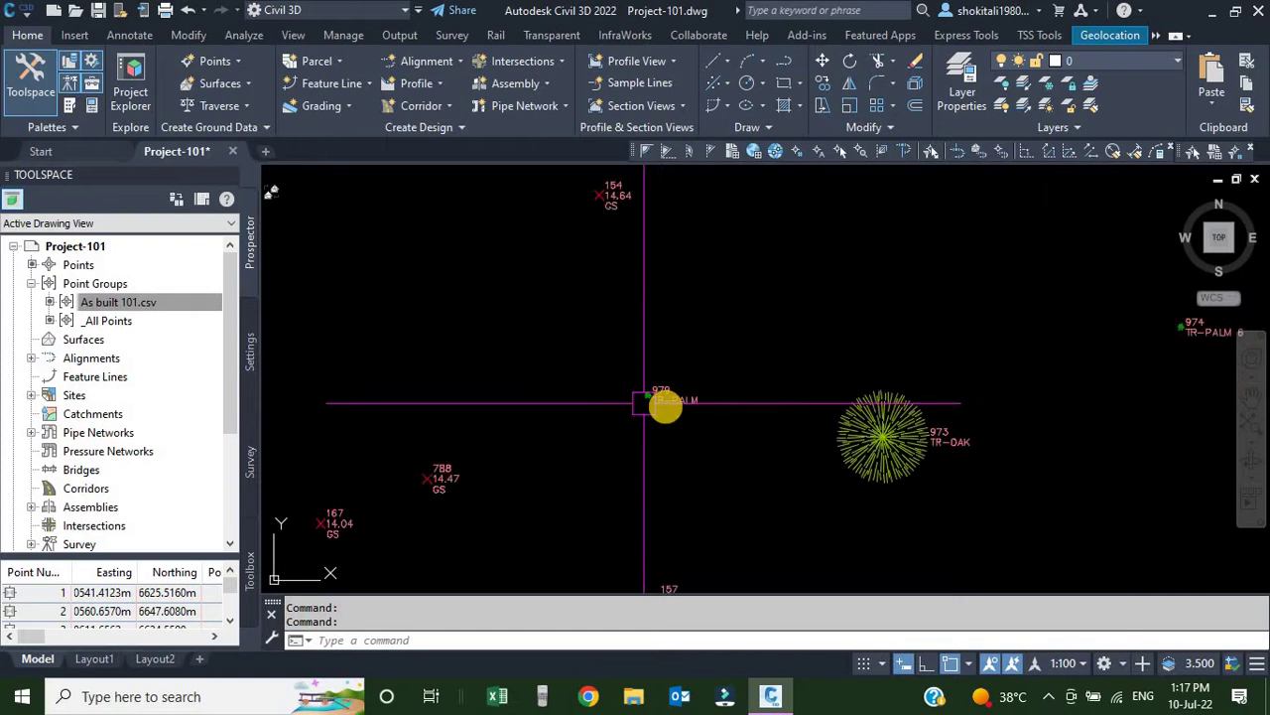
scroll(712, 287, "up", 8)
middle_click_drag(737, 476, 649, 428)
scroll(573, 397, "up", 5)
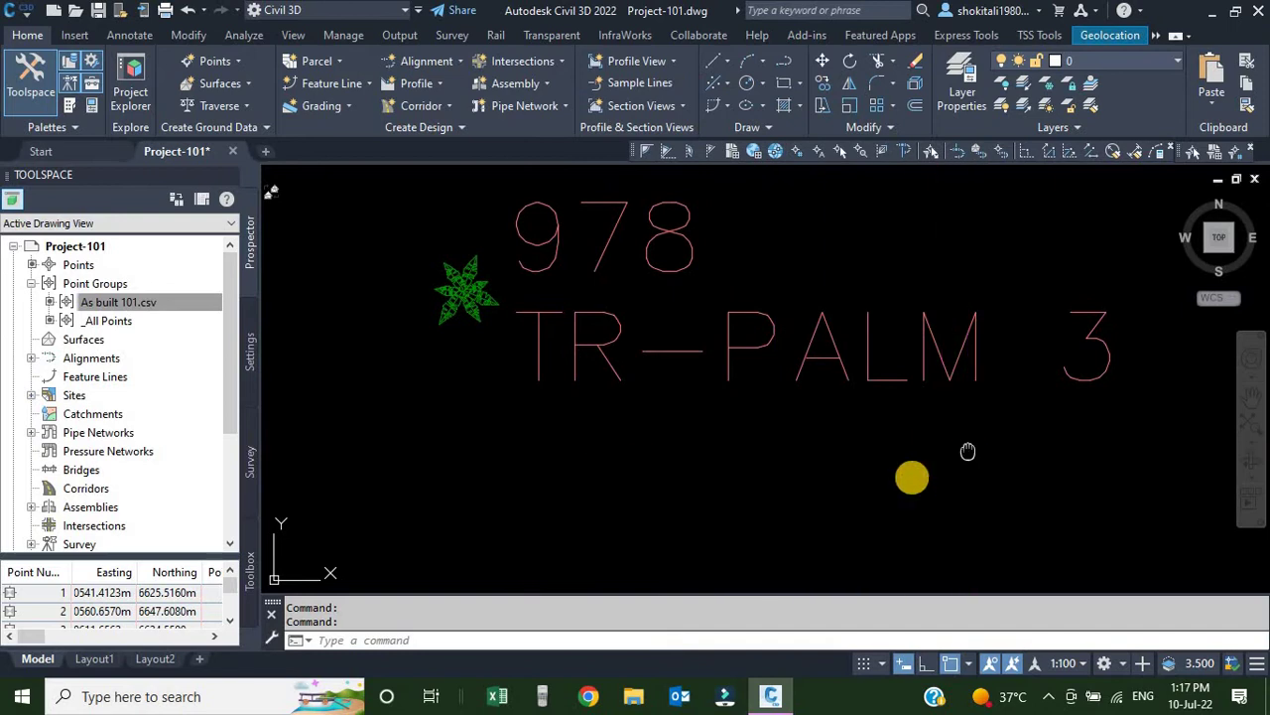
middle_click_drag(967, 449, 893, 483)
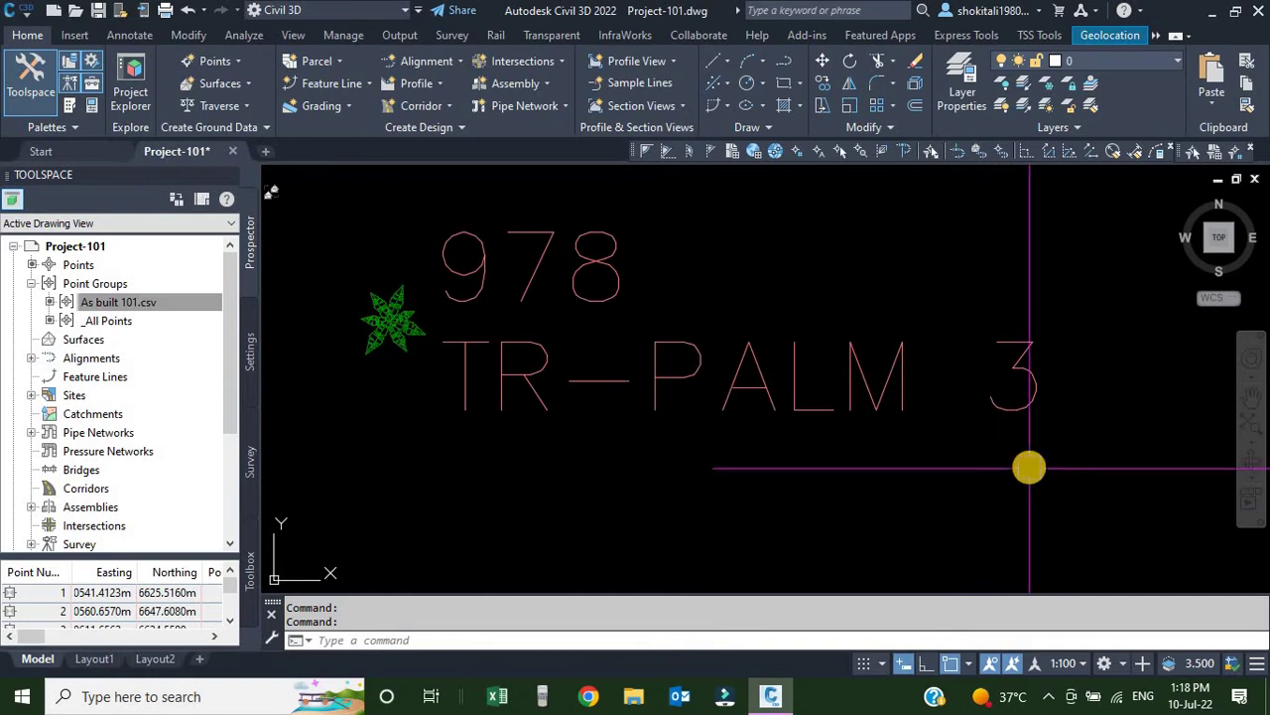
scroll(1029, 466, "down", 3)
mouse_move(998, 388)
middle_mouse_down()
mouse_move(800, 351)
mouse_move(772, 327)
middle_mouse_up()
scroll(942, 441, "up", 3)
scroll(942, 442, "up", 3)
scroll(739, 436, "down", 1)
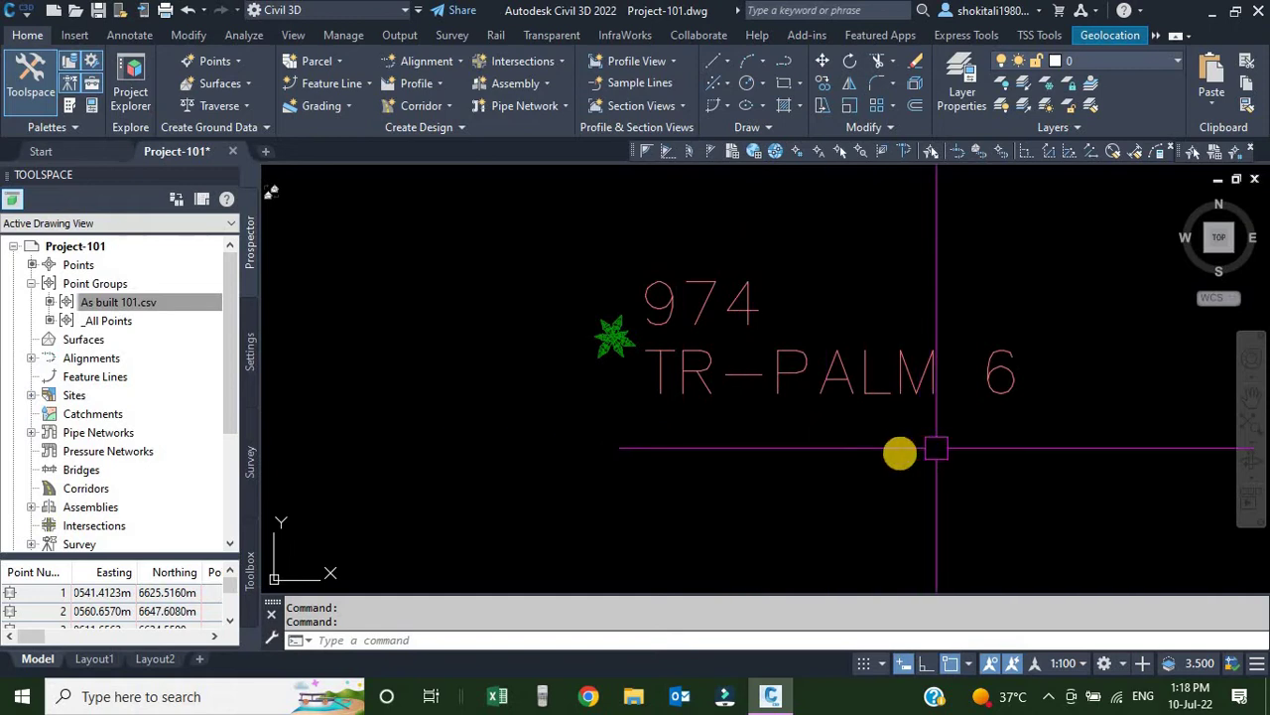
scroll(993, 358, "up", 2)
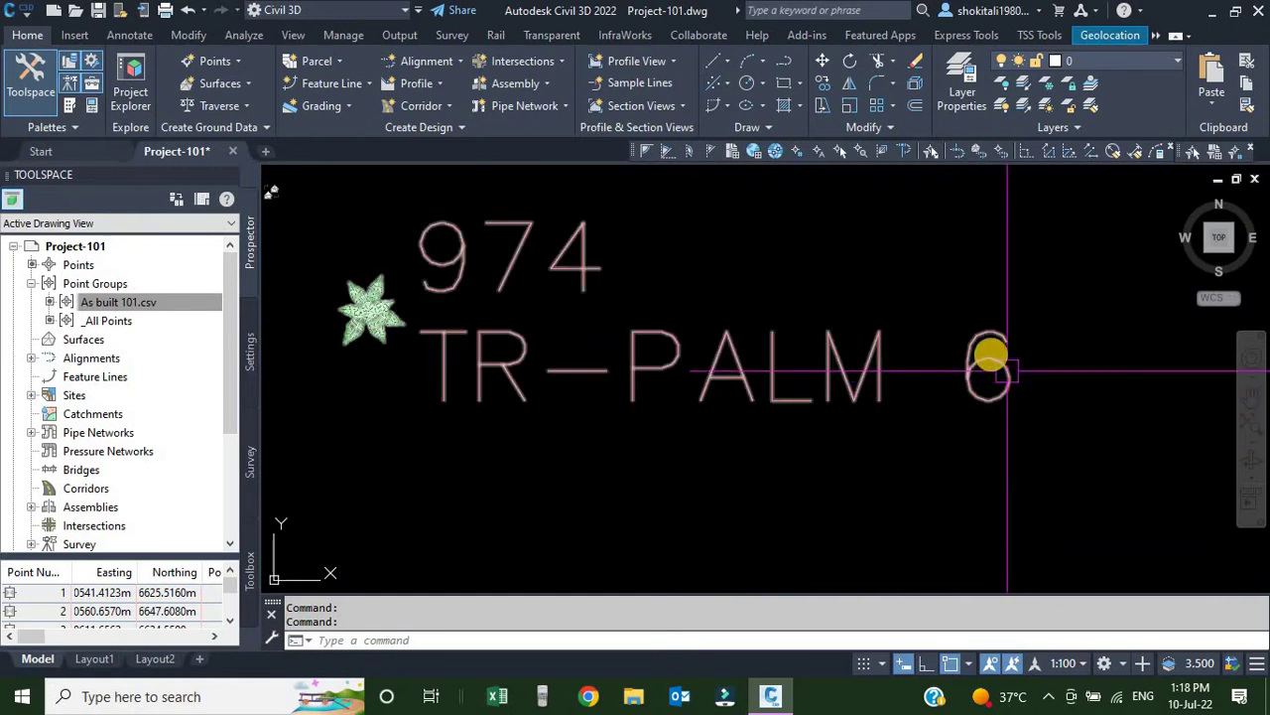
scroll(996, 354, "down", 5)
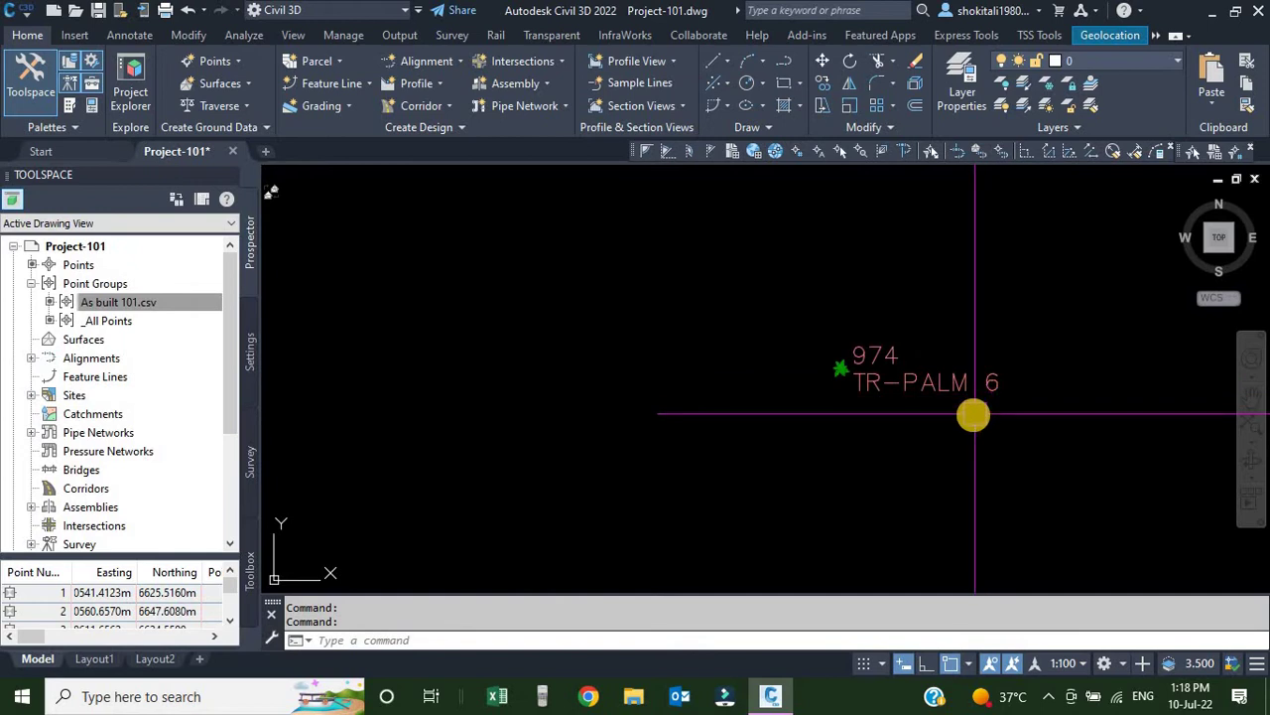
scroll(978, 404, "up", 5)
scroll(982, 404, "down", 3)
scroll(988, 404, "up", 3)
scroll(993, 387, "up", 1)
scroll(823, 434, "down", 6)
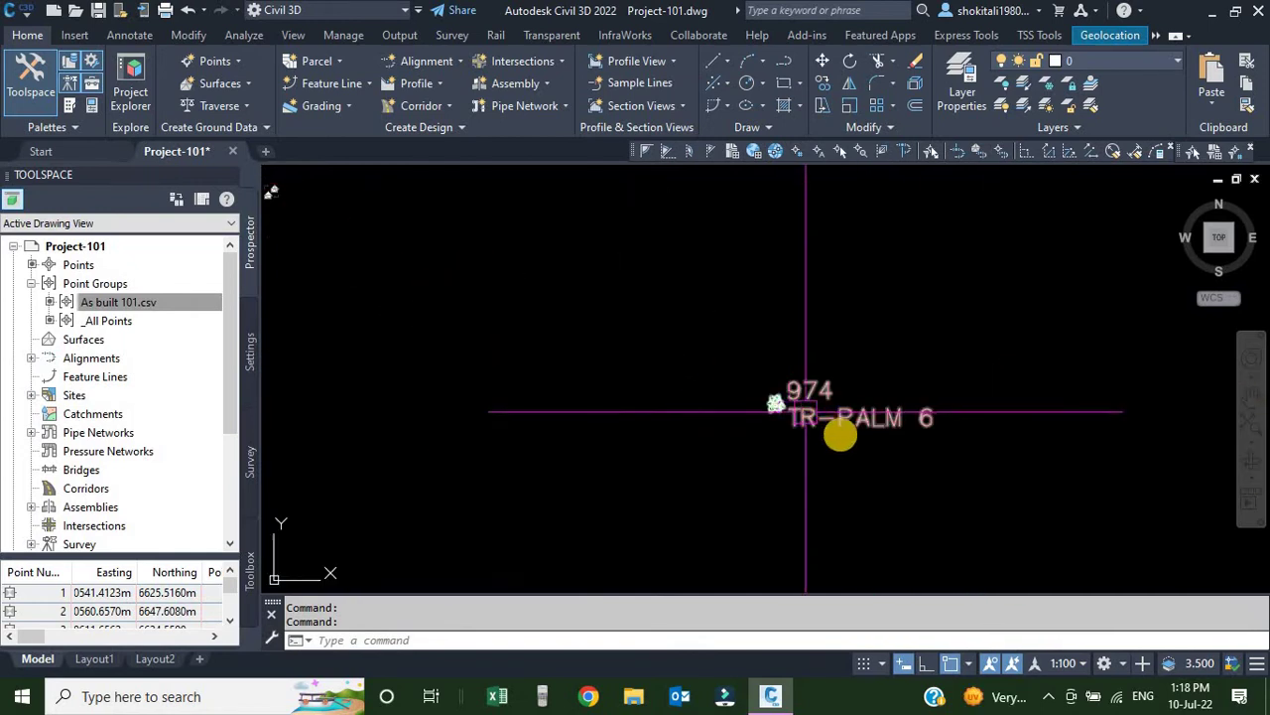
scroll(504, 204, "up", 5)
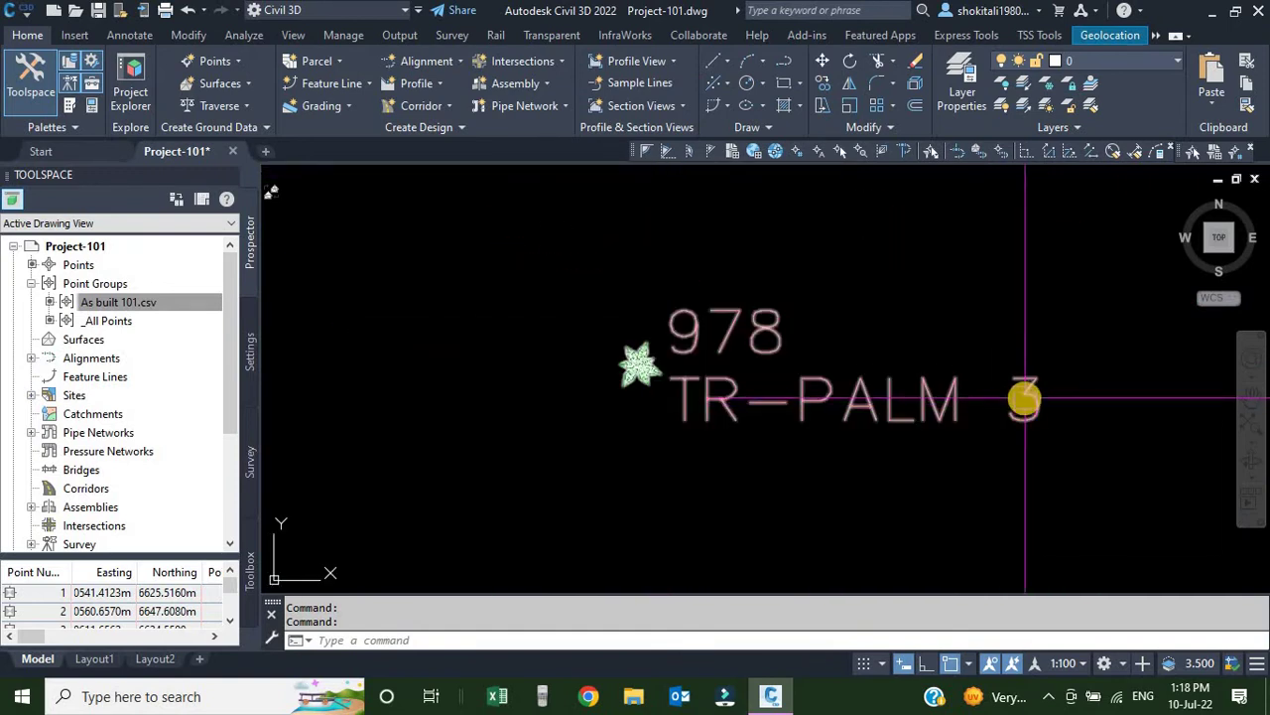
Draw a circle with a radius of about 0.138 around the palm symbol at point 978, centred on the symbol.
type("c")
key("Return")
scroll(627, 372, "up", 1)
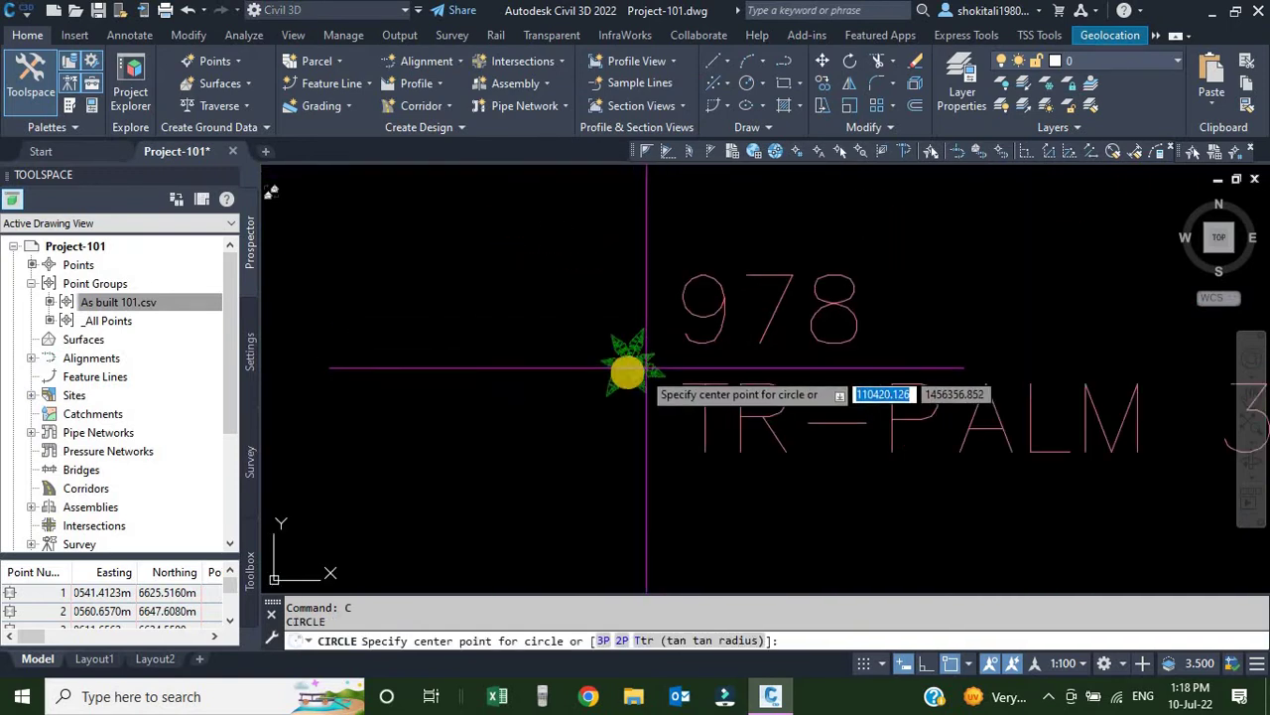
scroll(620, 357, "up", 6)
left_click(640, 338)
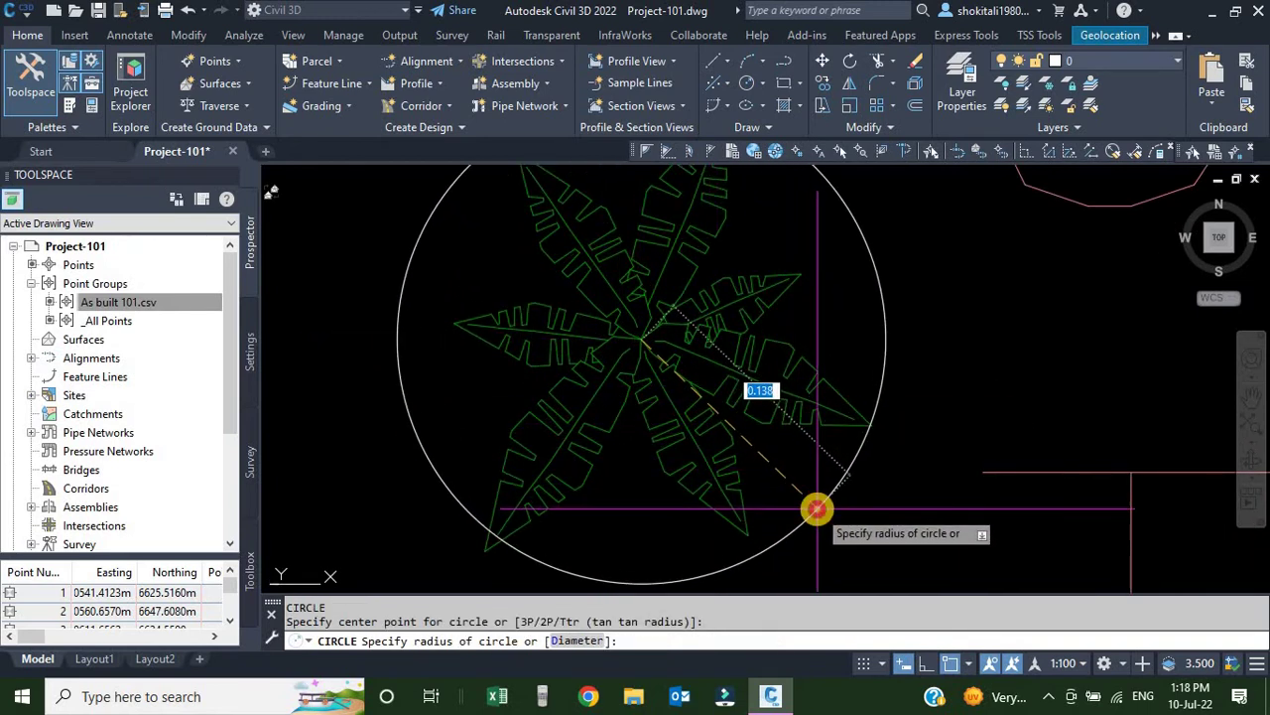
left_click(816, 510)
Draw a second circle around the palm symbol at point 974, centred on the symbol and enclosing its leaves.
scroll(725, 351, "down", 8)
scroll(722, 419, "up", 8)
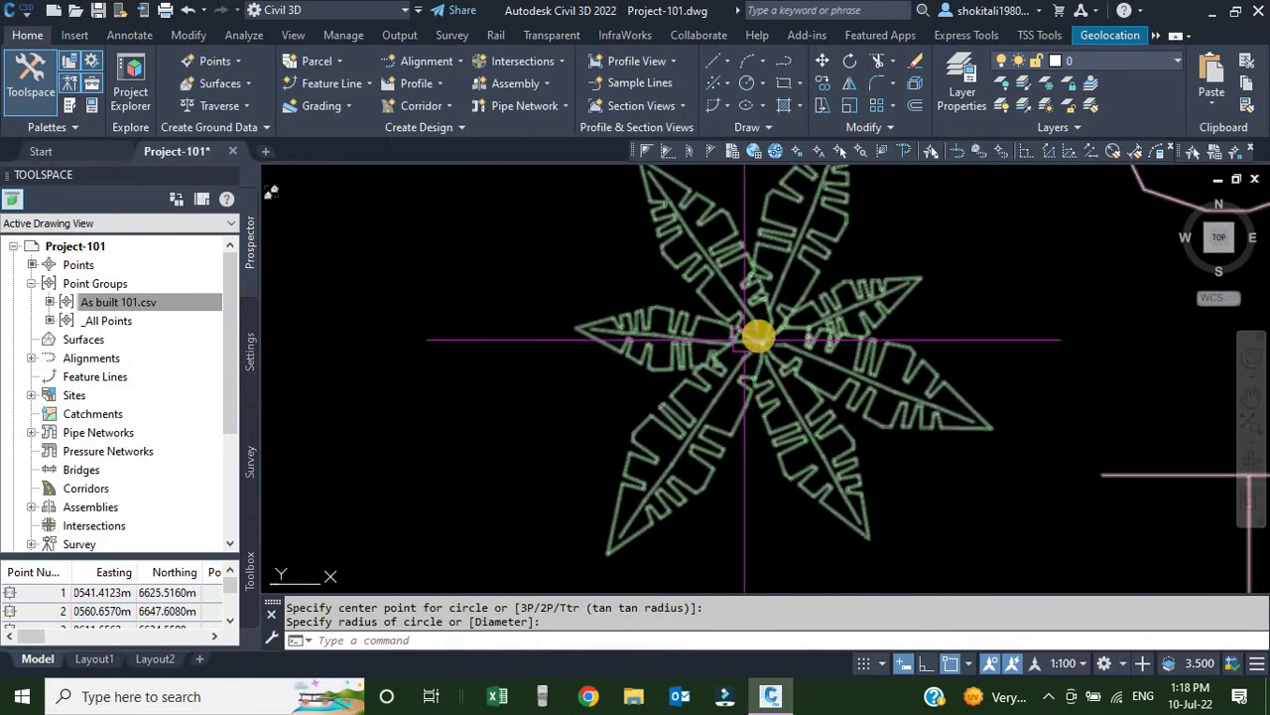
key("Return")
left_click(762, 344)
middle_click_drag(719, 531, 704, 483)
left_click(702, 483)
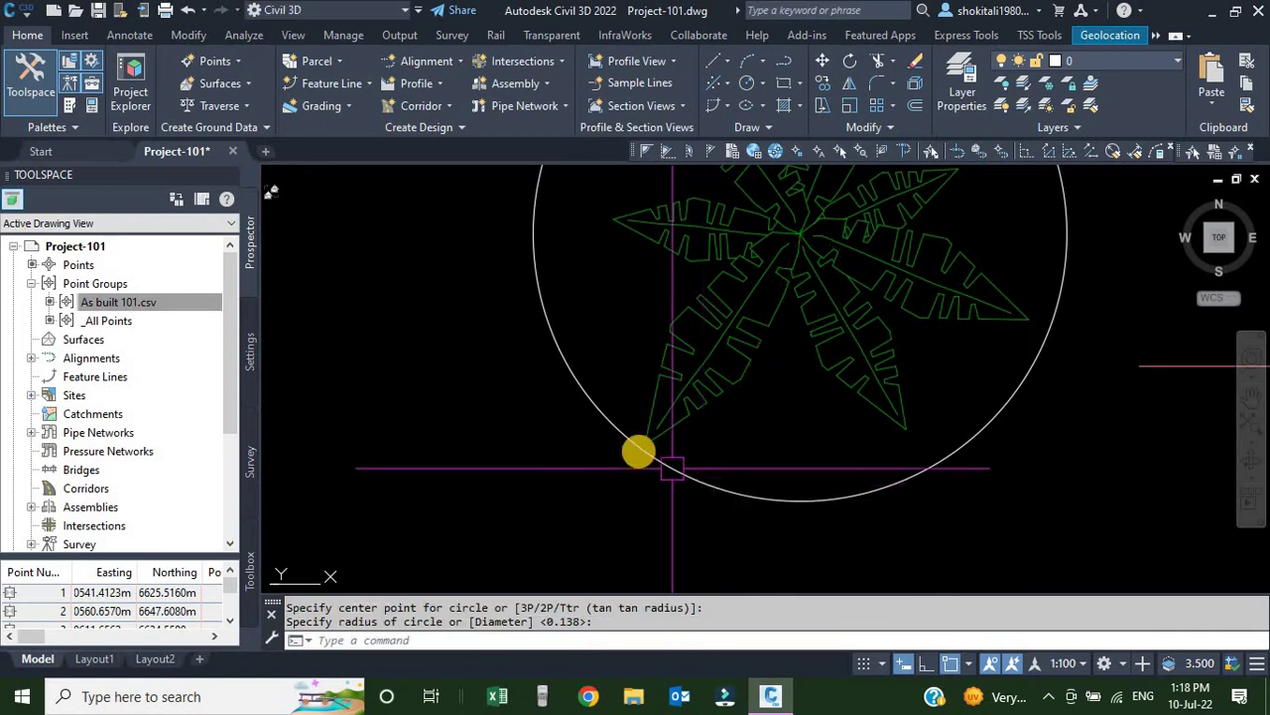
Compare the sizes of the circled palm symbols at points 978 and 974.
scroll(658, 434, "down", 6)
scroll(765, 420, "down", 3)
scroll(608, 400, "up", 10)
scroll(607, 400, "down", 4)
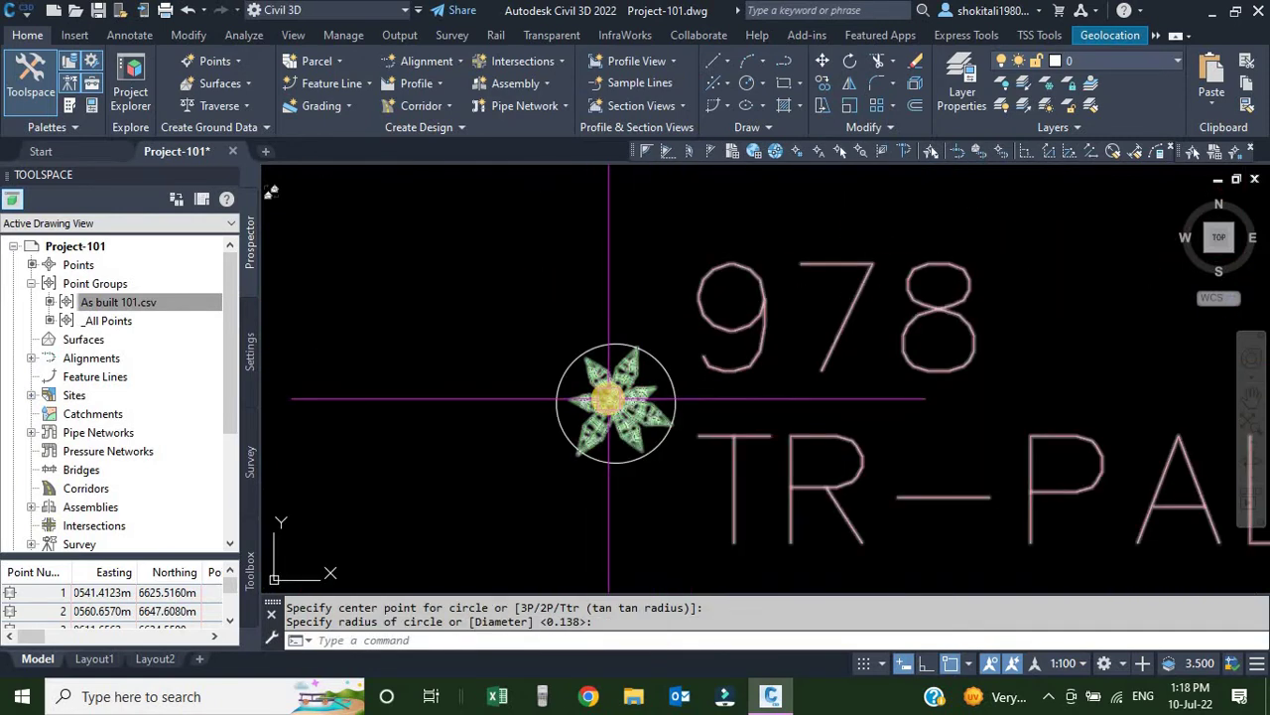
scroll(609, 398, "up", 4)
scroll(680, 402, "down", 4)
scroll(655, 399, "up", 4)
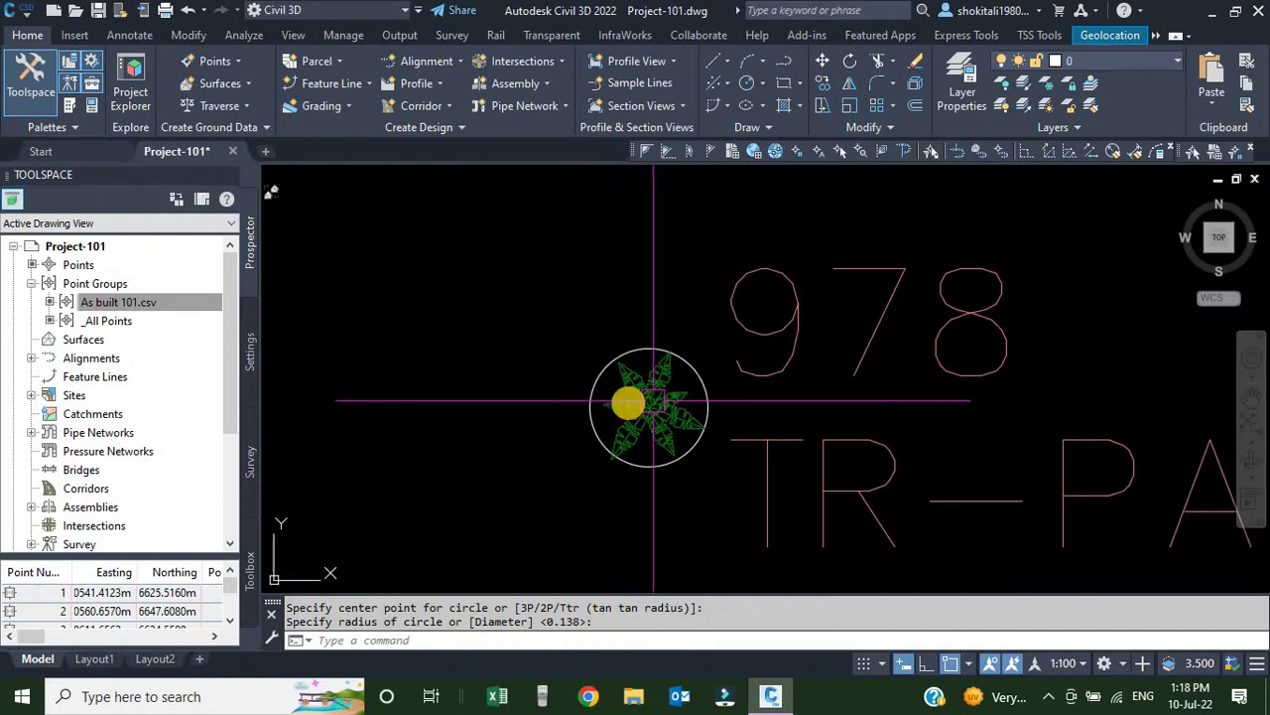
scroll(744, 434, "down", 10)
scroll(743, 434, "up", 3)
scroll(800, 363, "down", 3)
scroll(916, 426, "up", 6)
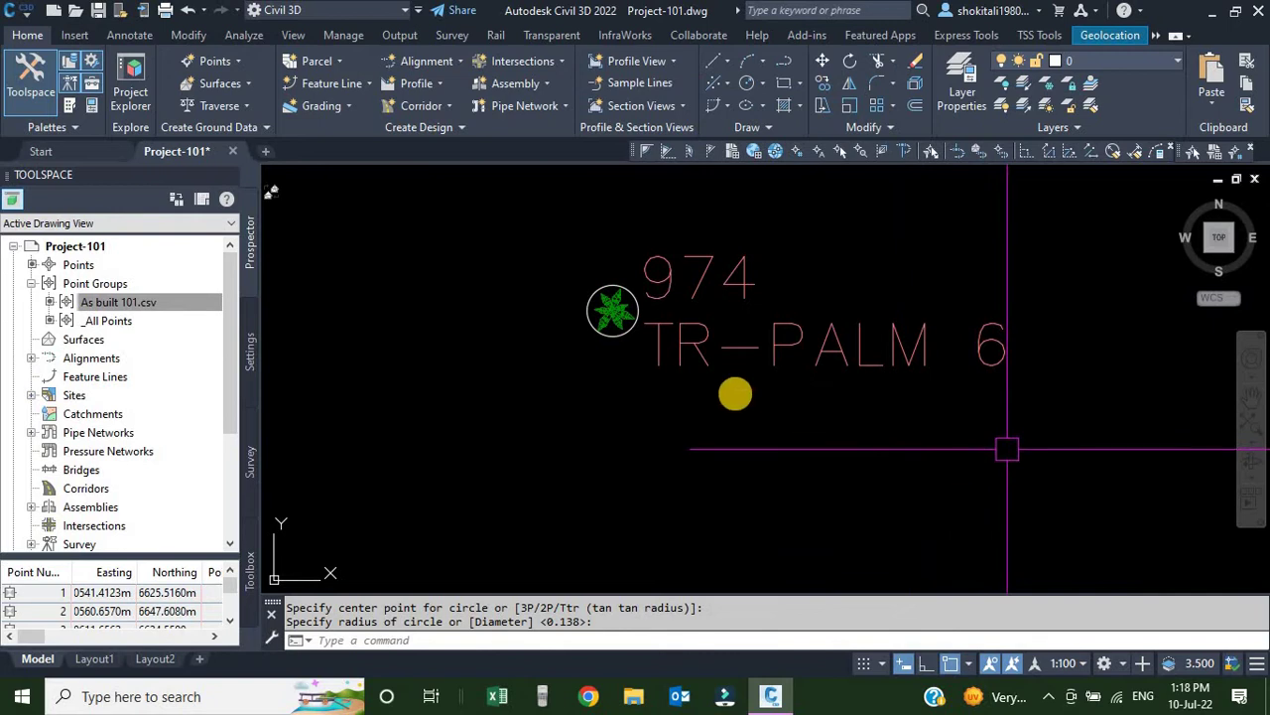
scroll(619, 293, "up", 3)
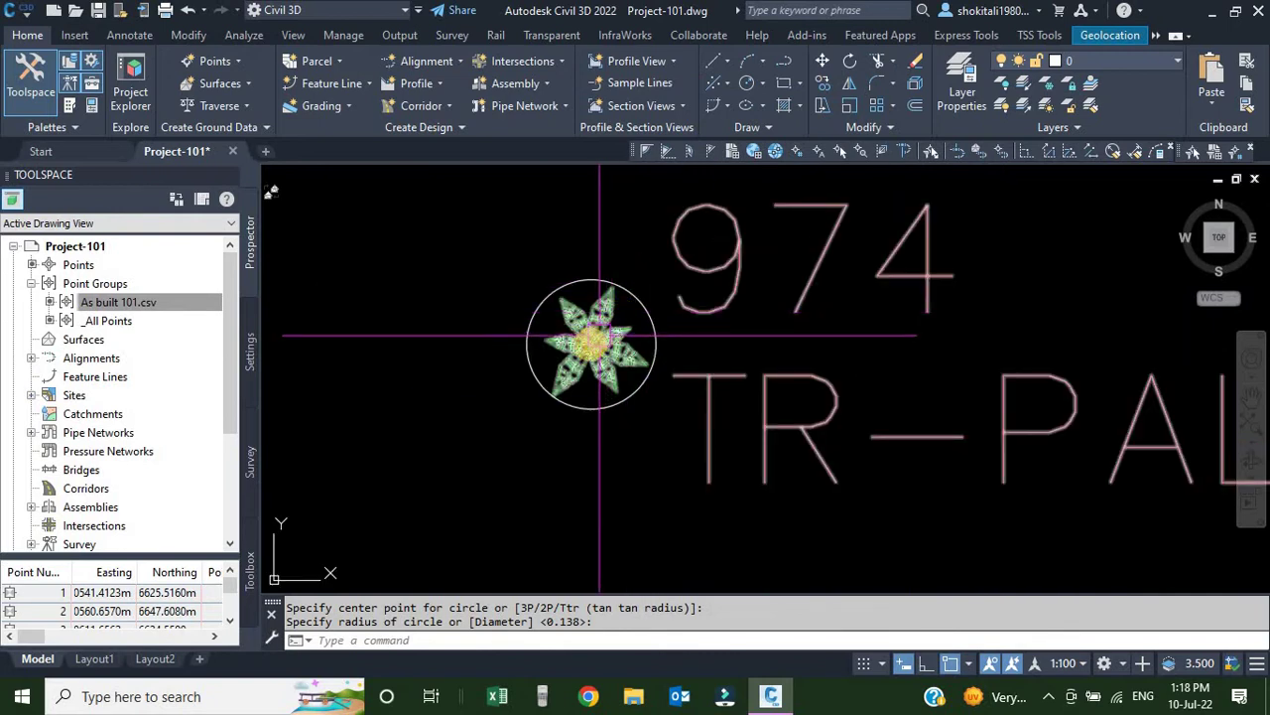
scroll(601, 332, "up", 2)
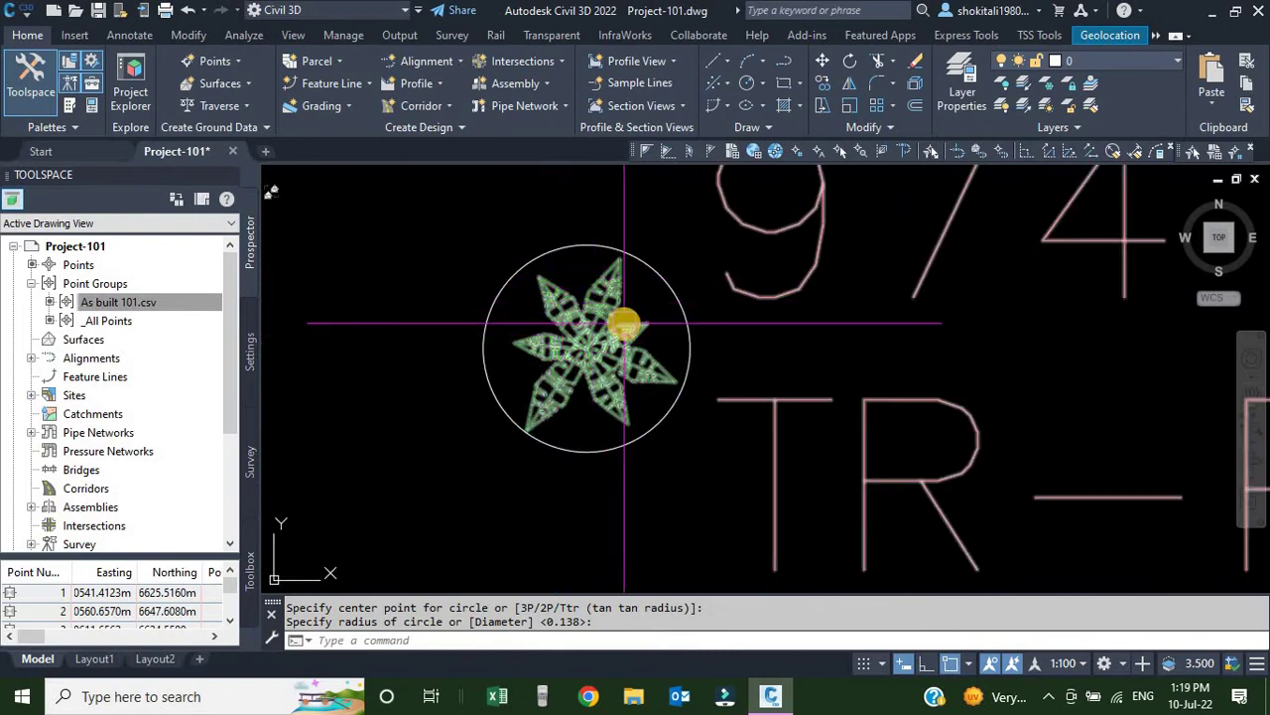
scroll(620, 332, "down", 5)
scroll(620, 343, "up", 2)
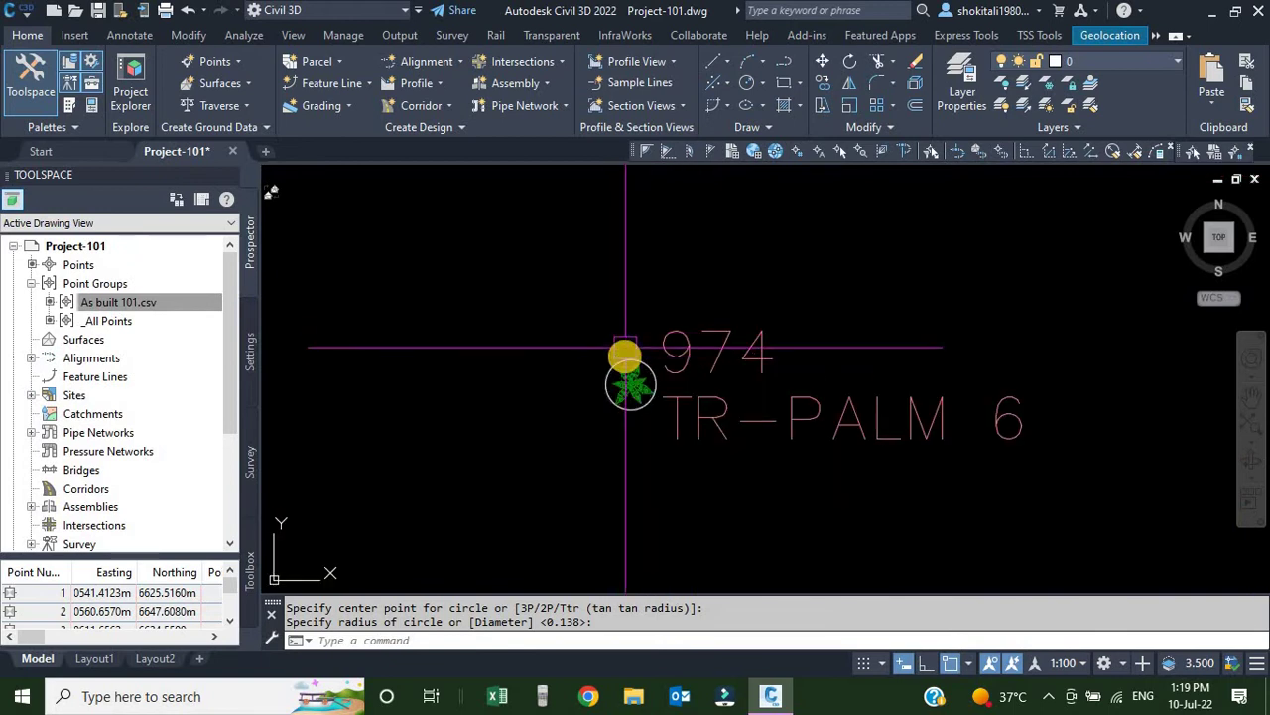
Edit the keys of the Sample-1 set, enable Apply to X-Y for the TR-PALM key and close the key editor.
left_click(252, 376)
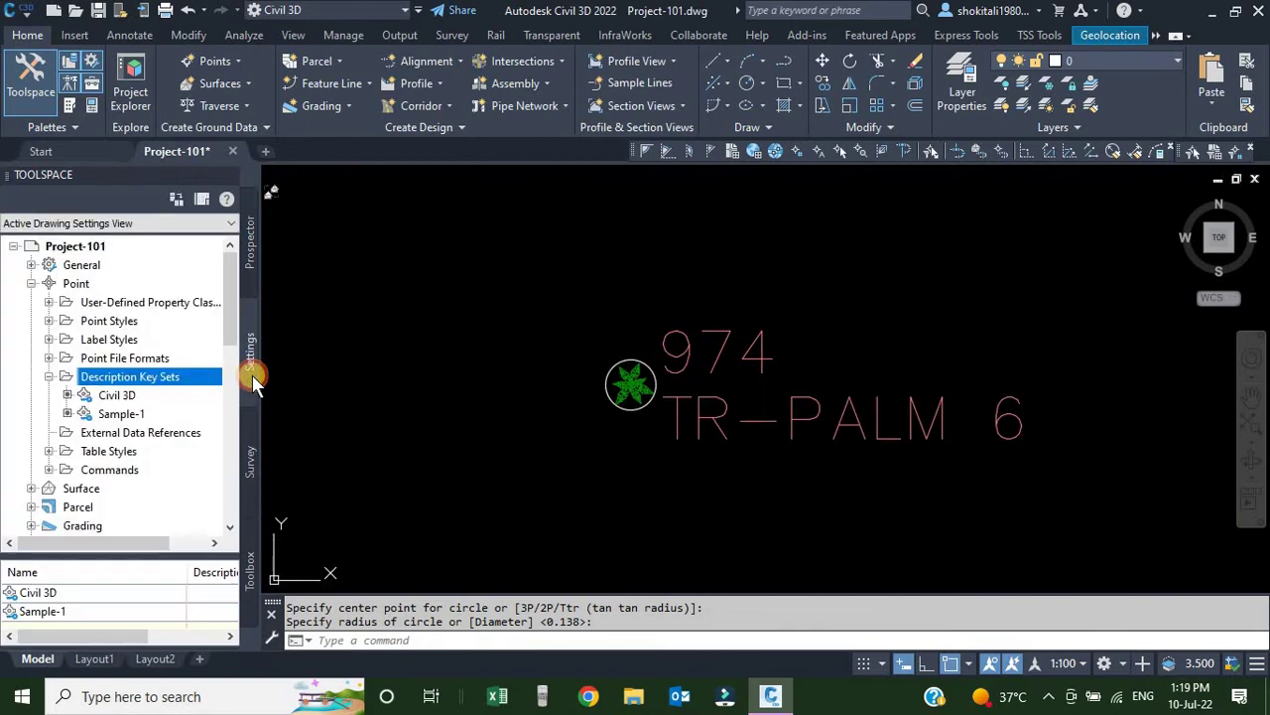
left_click(116, 415)
right_click(114, 416)
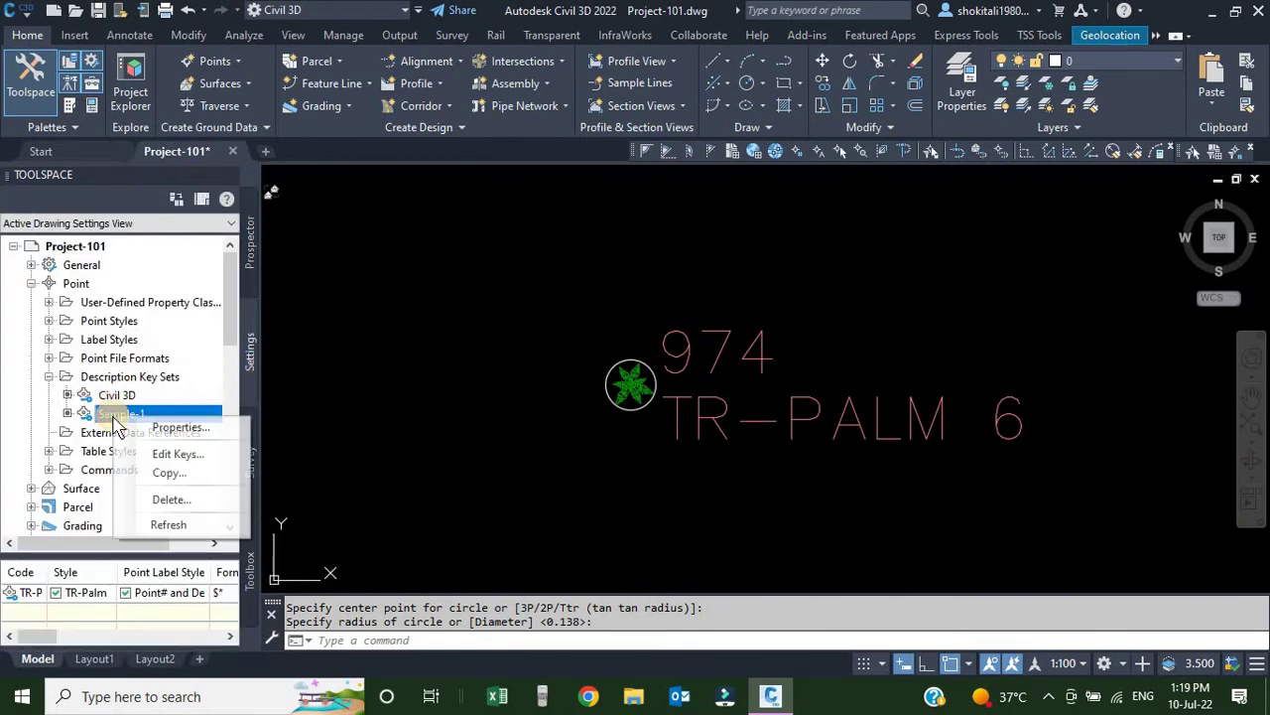
left_click(177, 453)
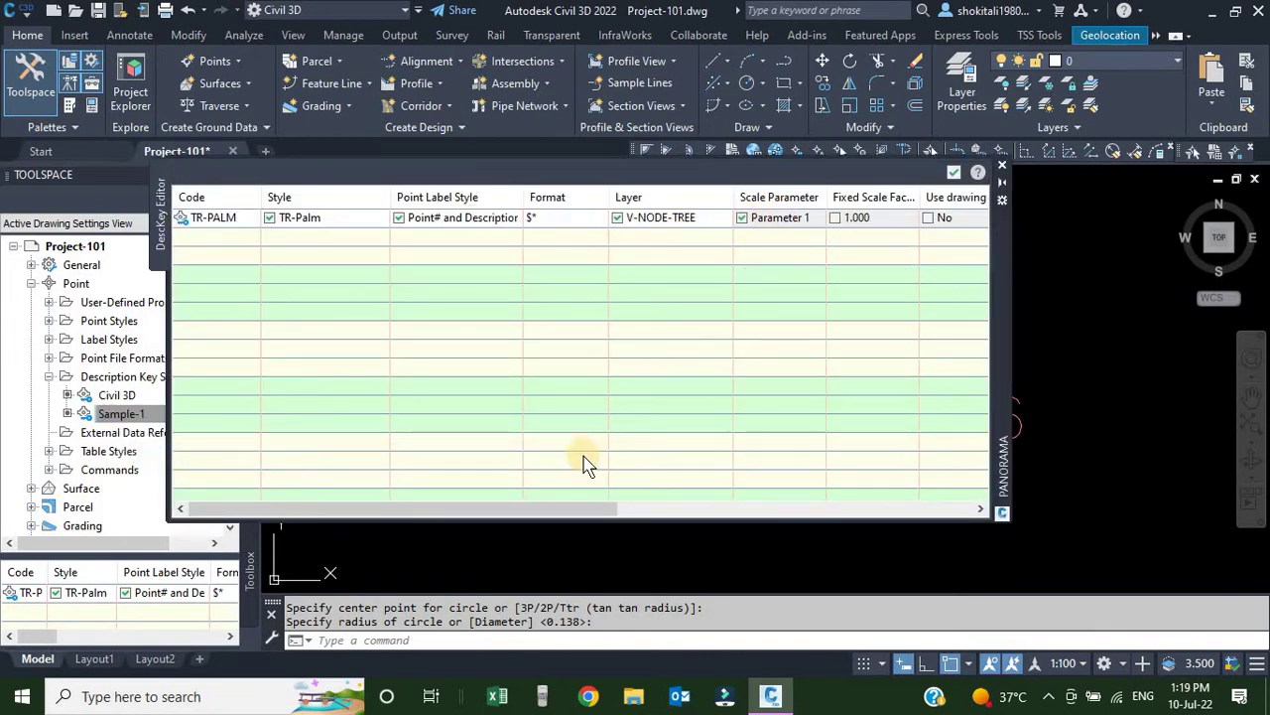
left_click_drag(559, 510, 740, 514)
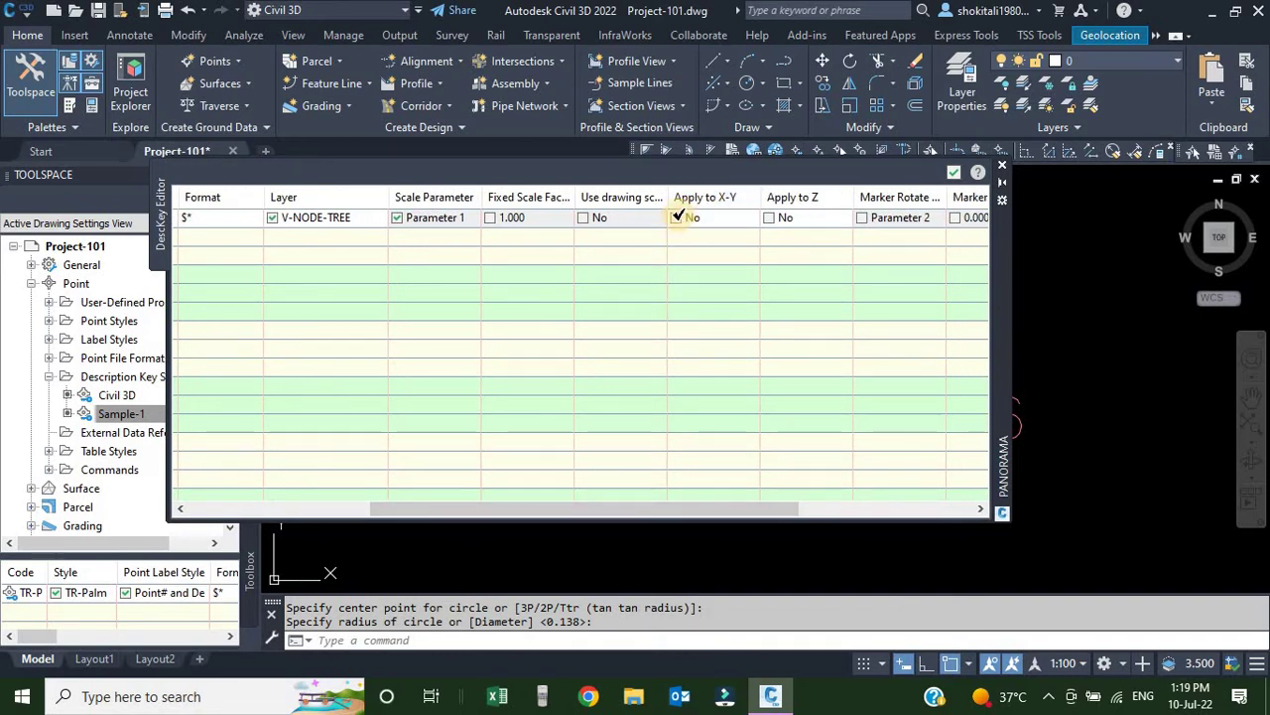
left_click(678, 216)
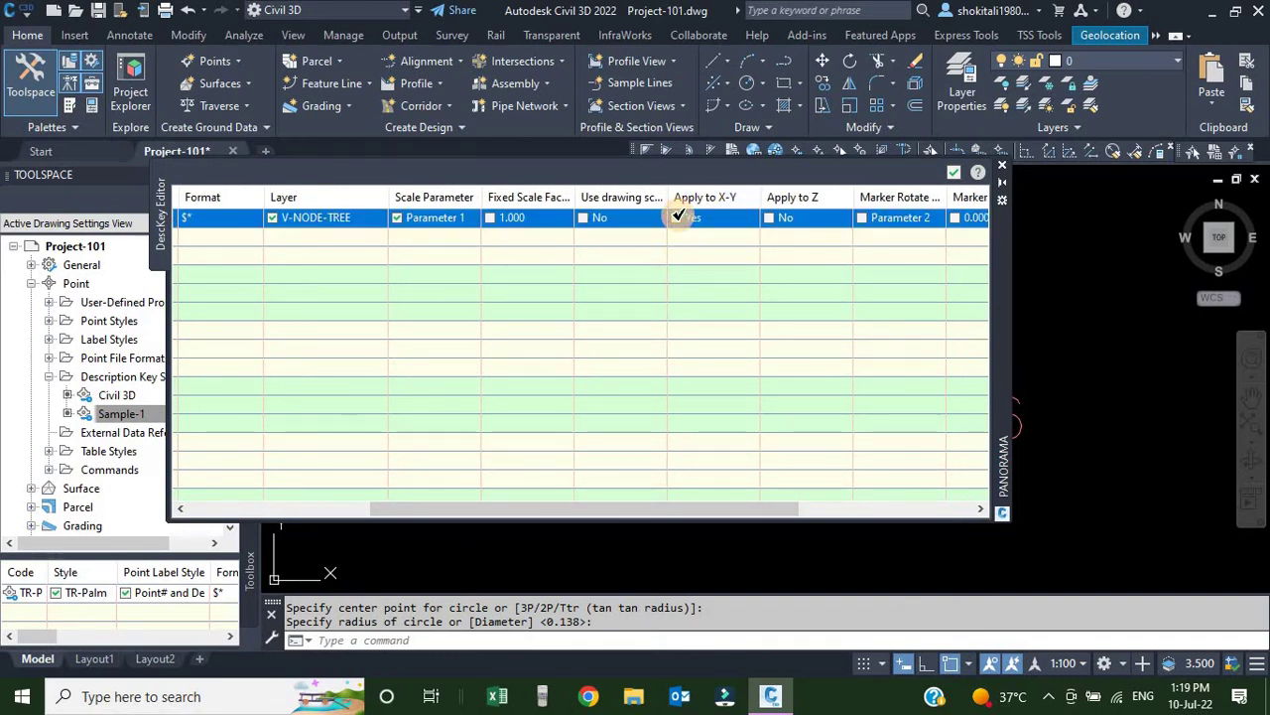
left_click(955, 173)
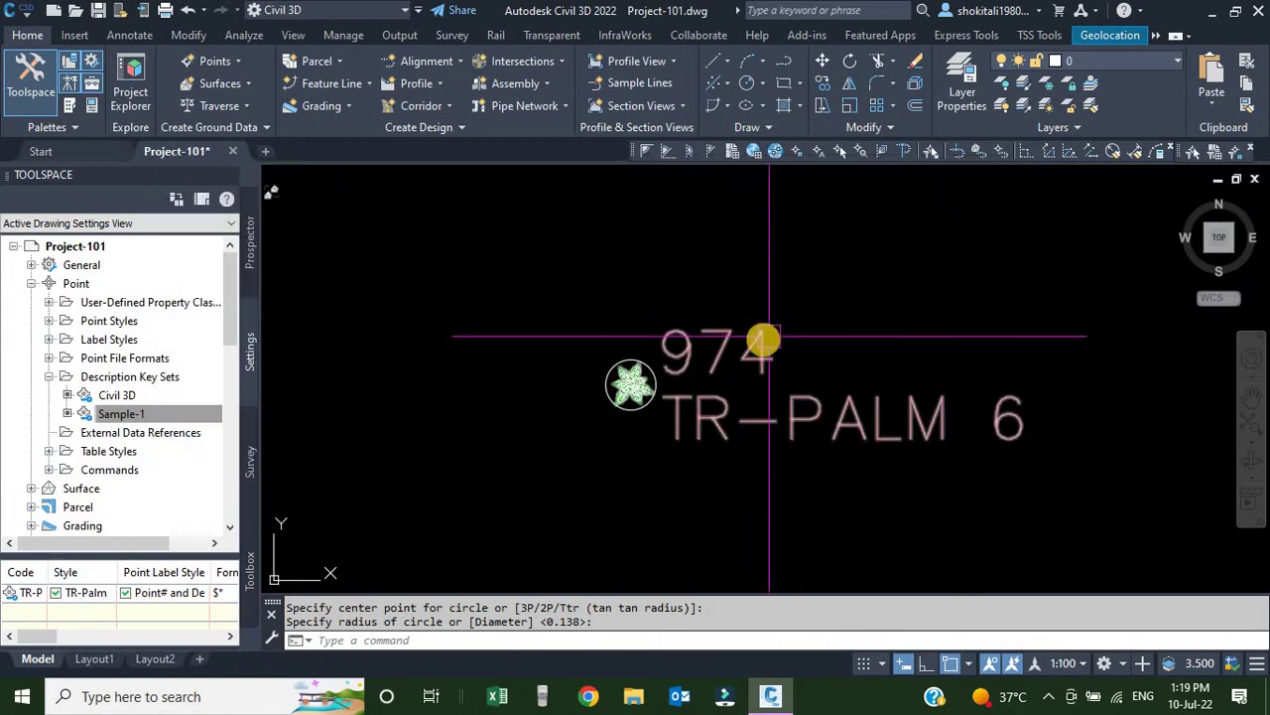
Apply the description keys to the As built 101.csv point group.
scroll(607, 388, "up", 5)
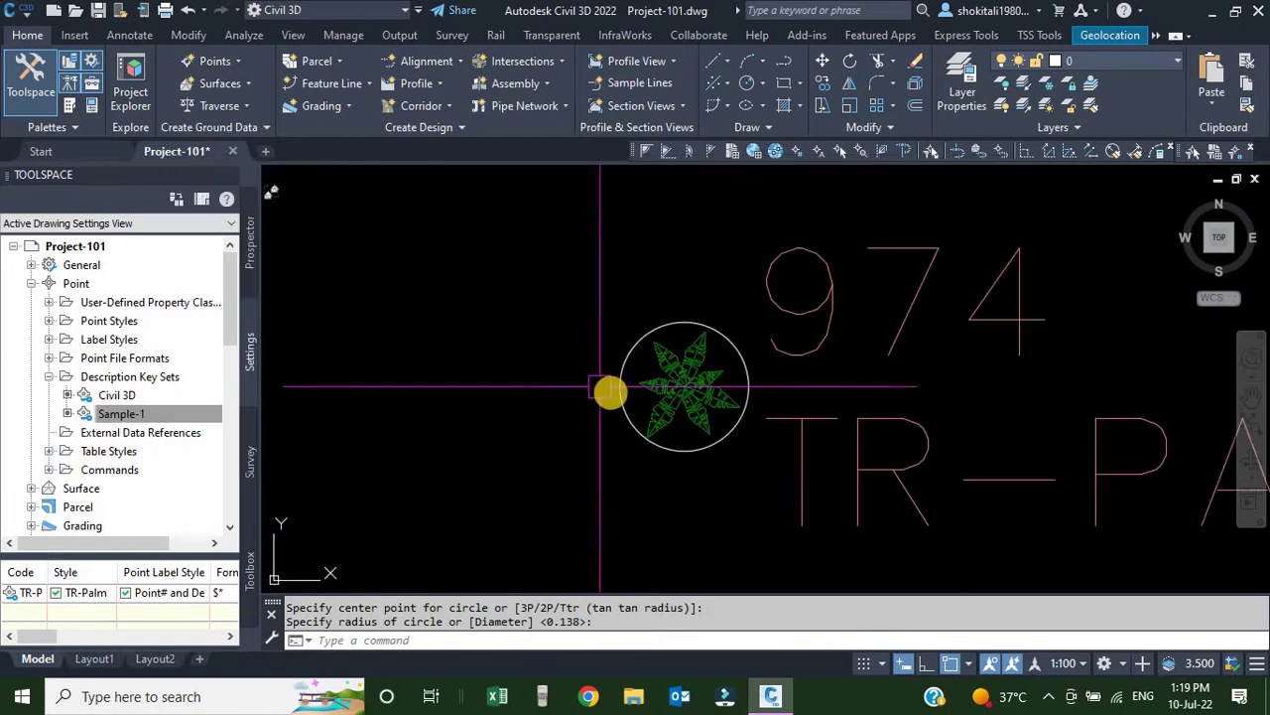
left_click(249, 248)
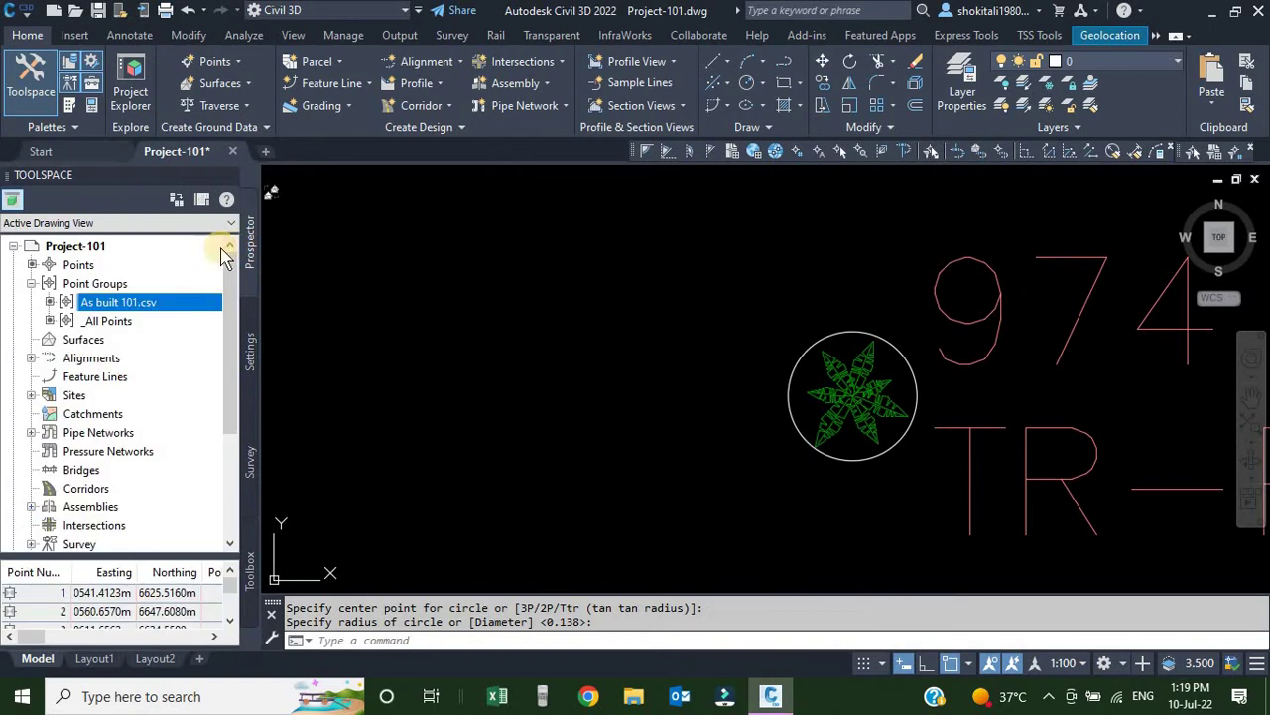
right_click(115, 309)
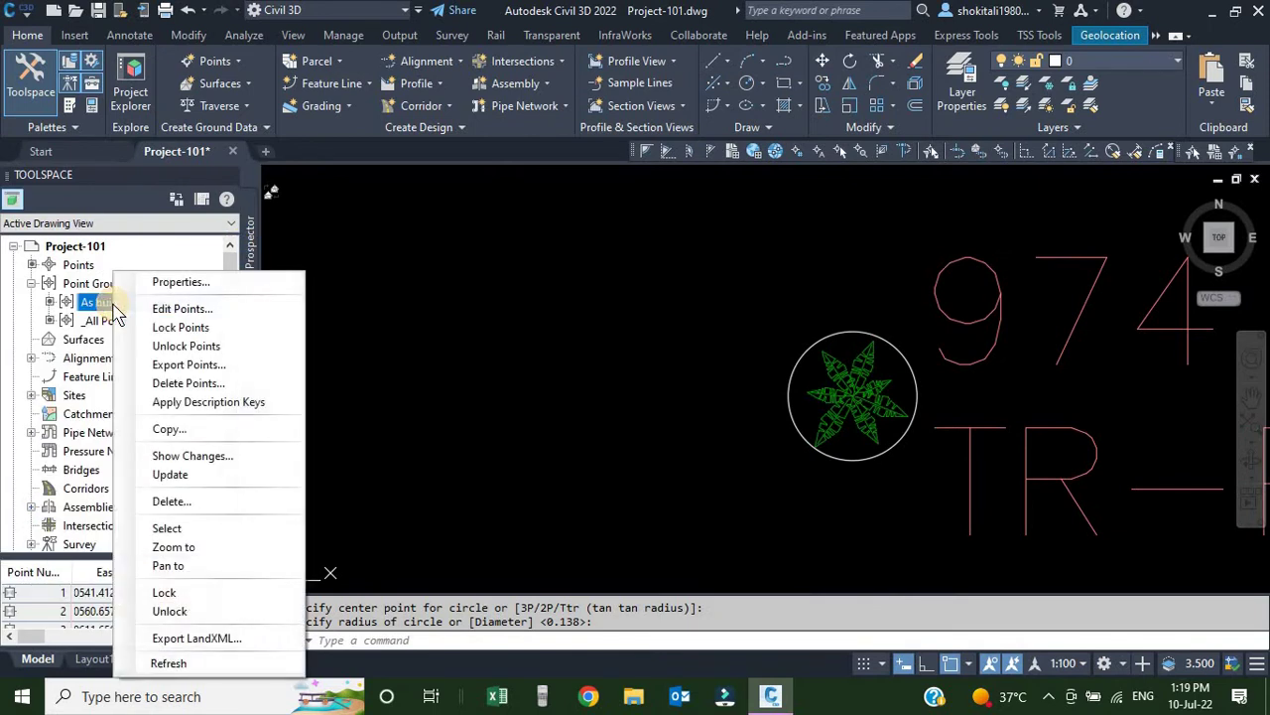
left_click(179, 407)
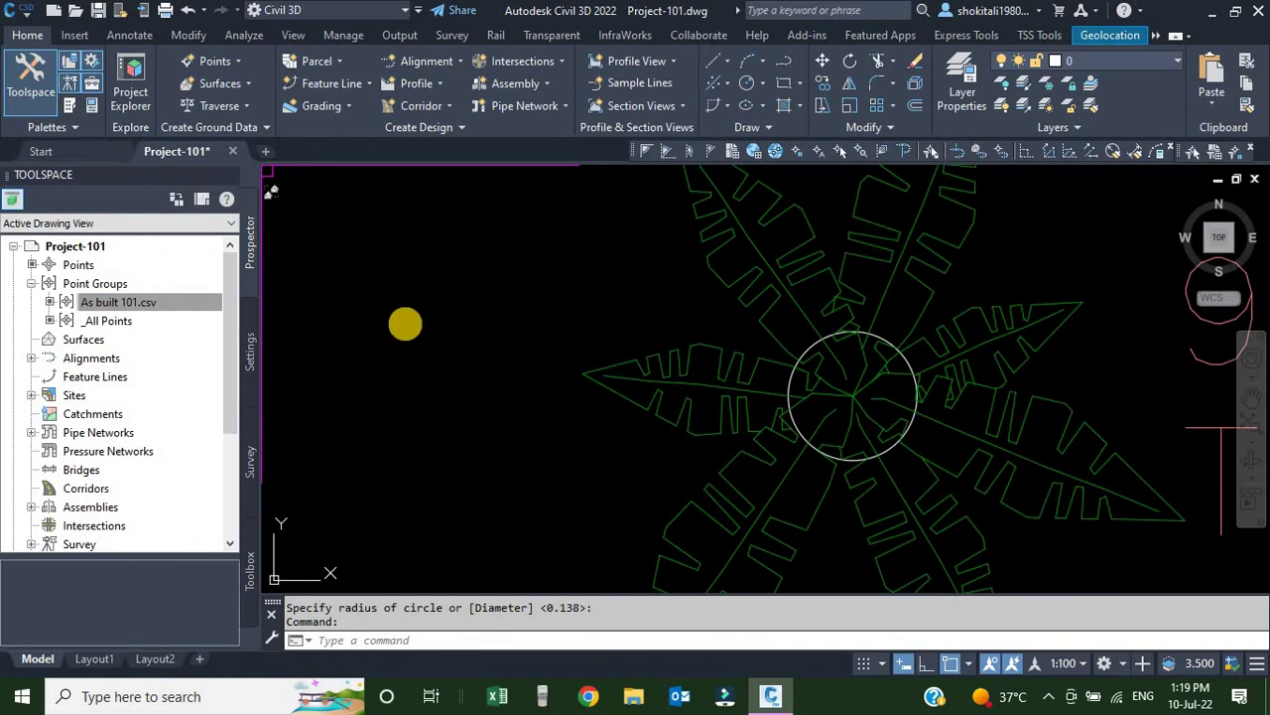
Compare the scaled palm symbols at points 978 and 974, checking the symbol at 974 against its drawn circle.
scroll(678, 313, "down", 5)
scroll(678, 313, "down", 2)
scroll(681, 334, "up", 3)
scroll(669, 334, "down", 5)
mouse_move(669, 335)
middle_mouse_down()
mouse_move(542, 336)
mouse_move(610, 355)
middle_mouse_up()
scroll(582, 278, "up", 5)
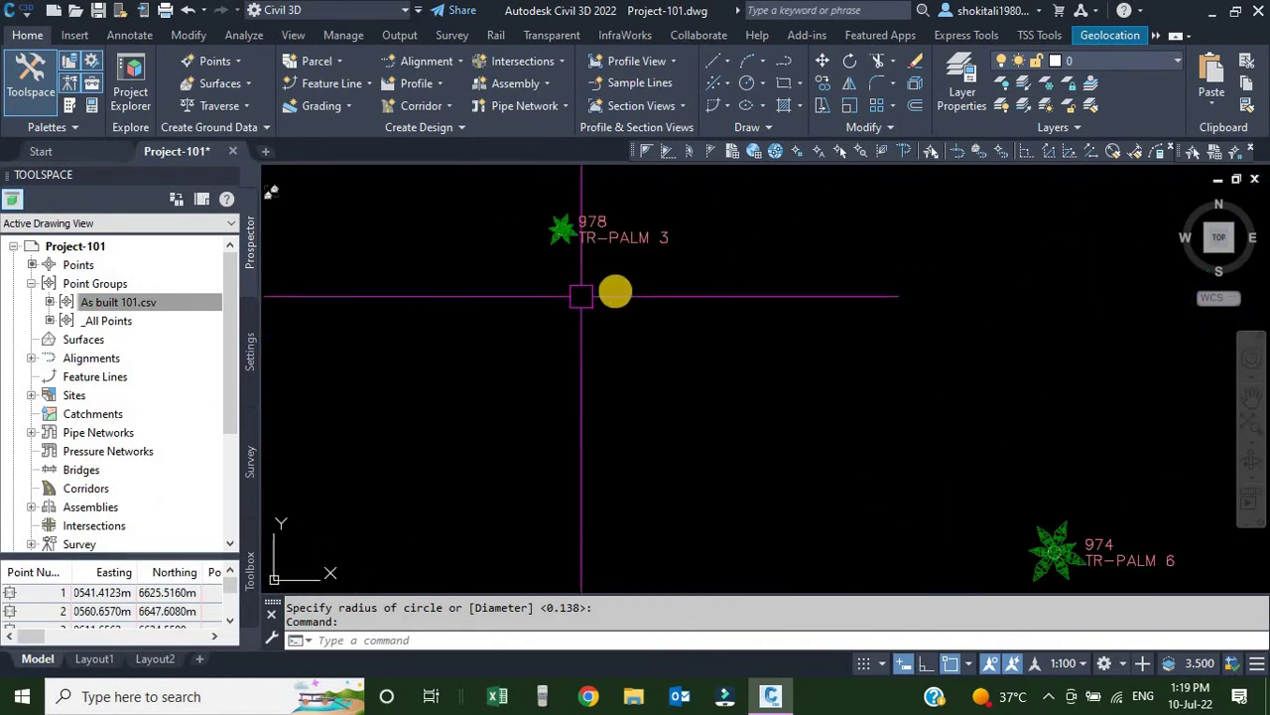
mouse_move(595, 292)
middle_mouse_down()
mouse_move(593, 249)
mouse_move(551, 301)
middle_mouse_up()
scroll(527, 190, "up", 5)
scroll(552, 300, "up", 3)
scroll(539, 297, "down", 4)
scroll(541, 300, "up", 2)
scroll(543, 299, "down", 5)
scroll(658, 374, "up", 4)
scroll(760, 397, "up", 2)
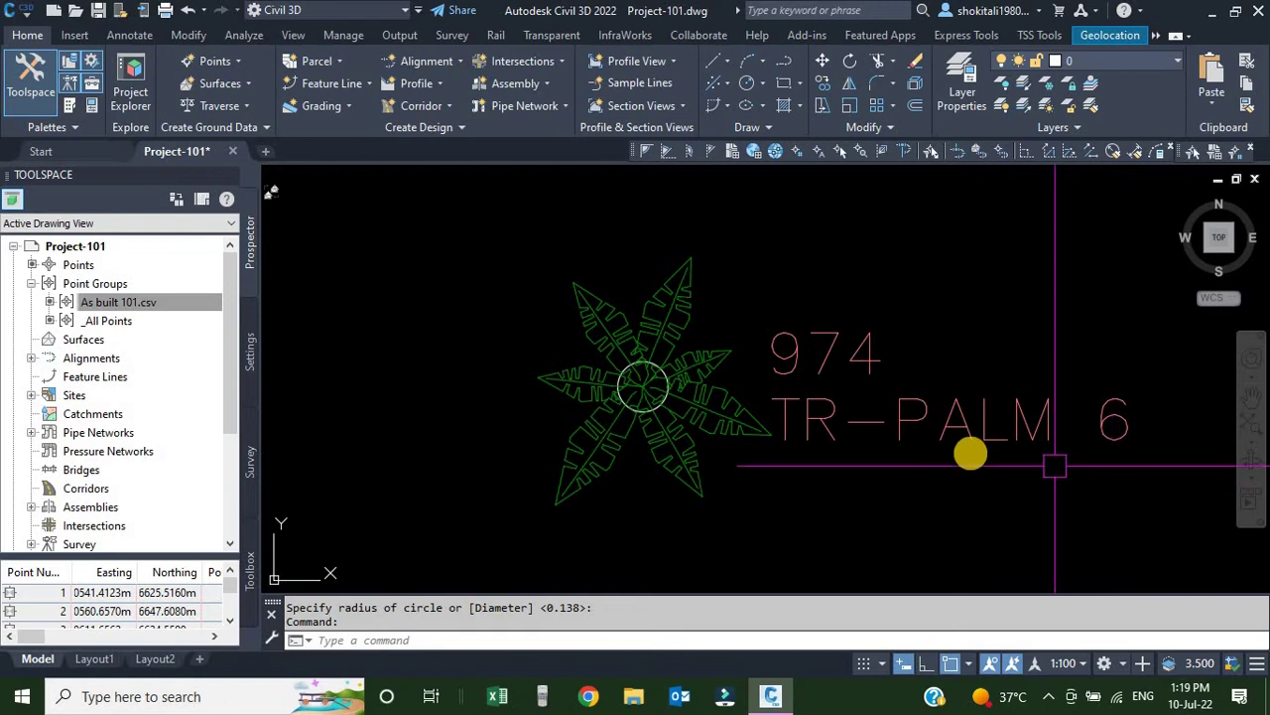
Examine the tree symbols and descriptions of the TR-OAK point 973 and the TR-BN point 980.
scroll(1049, 453, "down", 10)
scroll(894, 457, "up", 3)
scroll(874, 355, "up", 6)
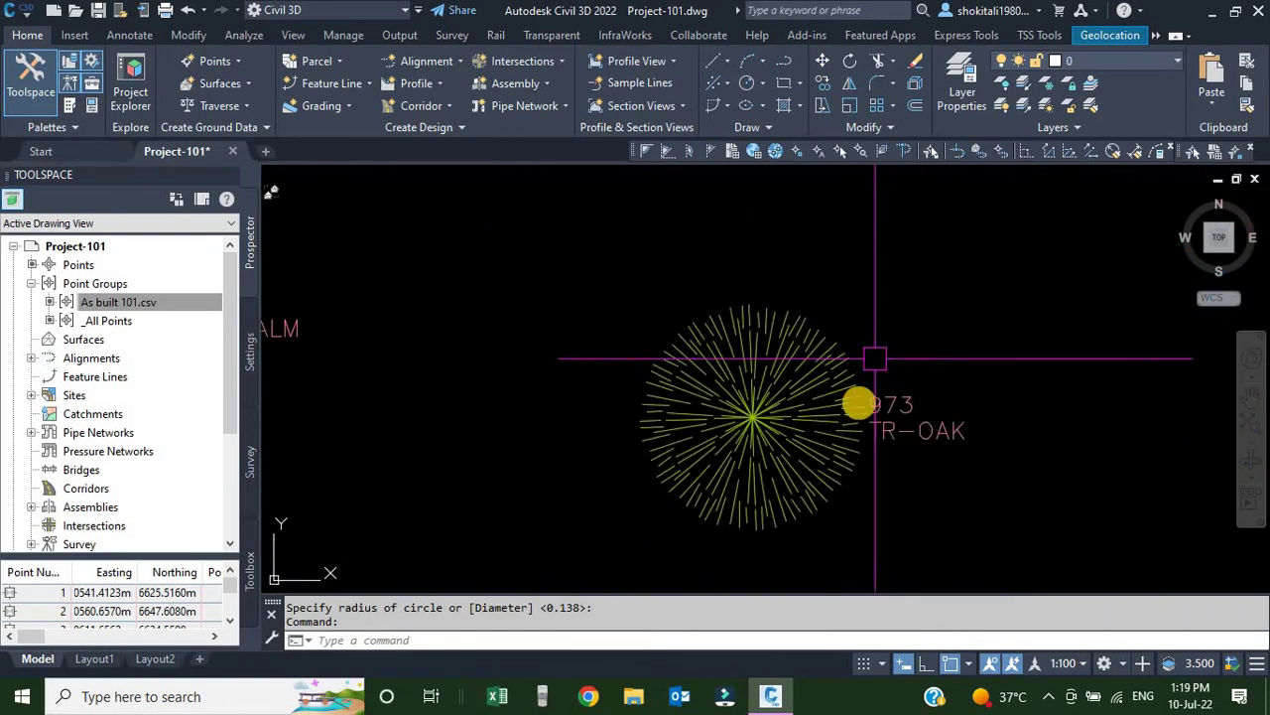
scroll(340, 411, "down", 6)
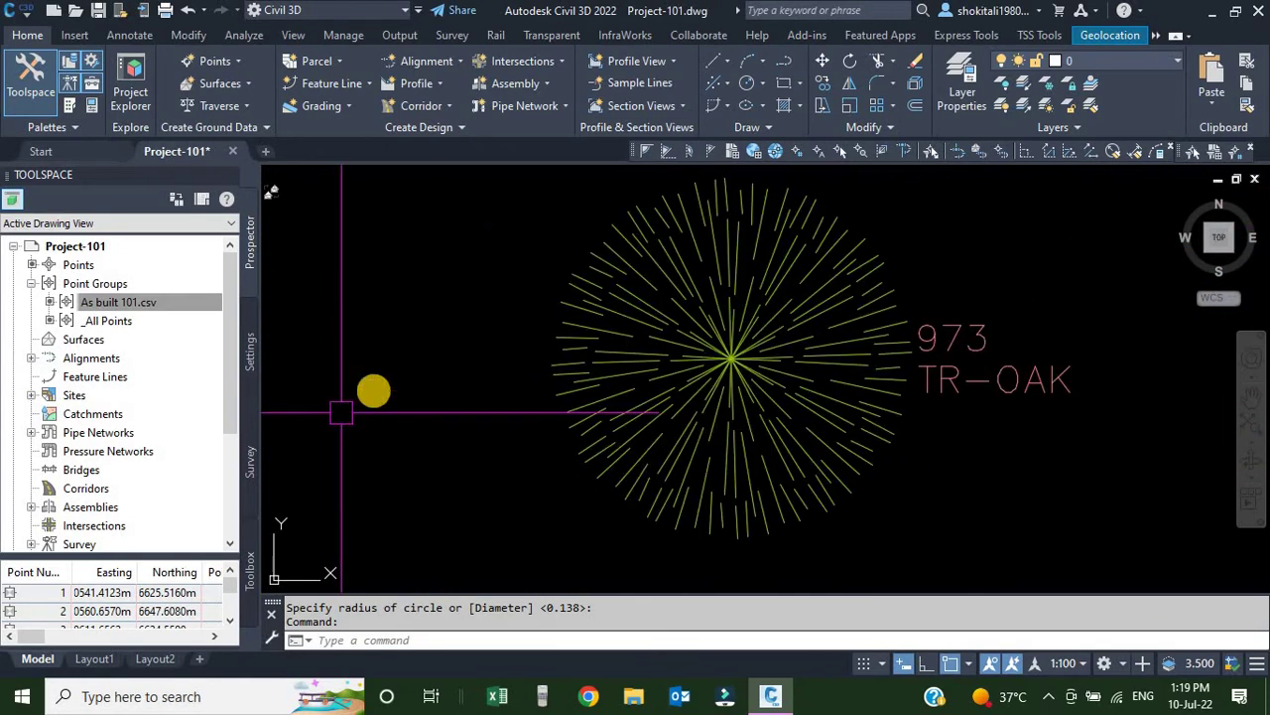
scroll(640, 332, "up", 2)
scroll(502, 338, "up", 5)
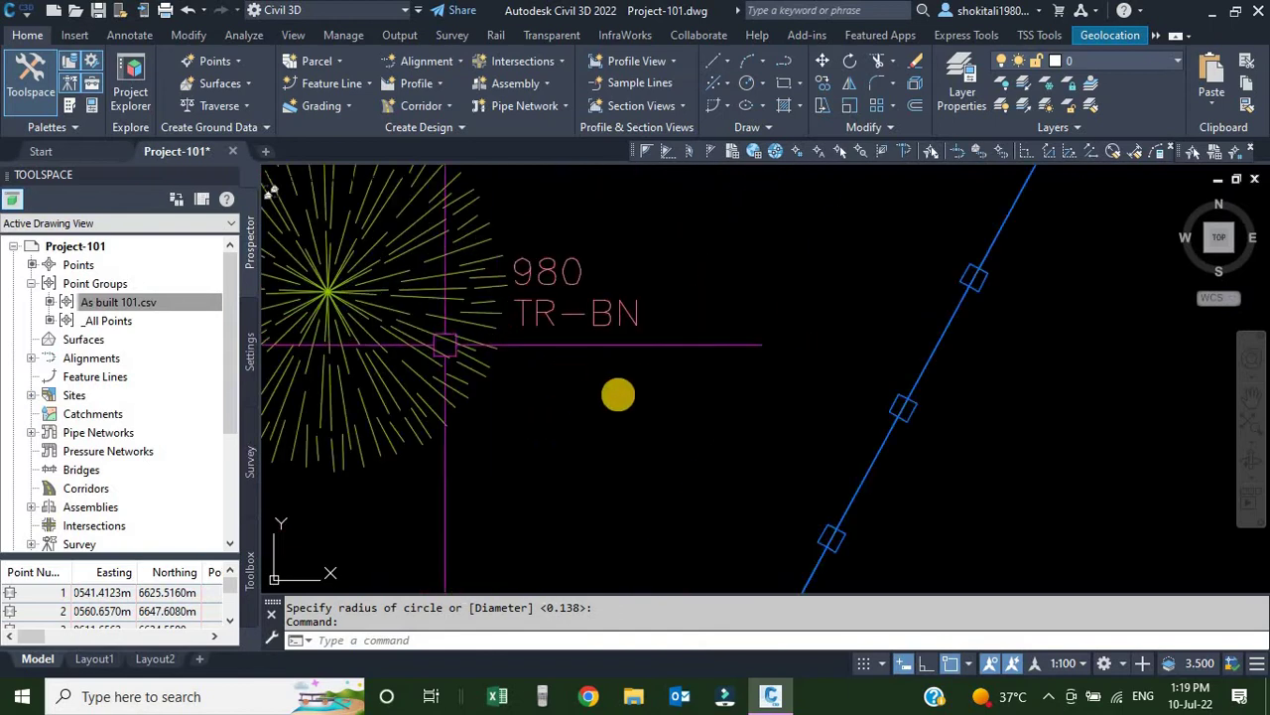
Open the keys of the Sample-1 set for editing, copy the TR-PALM key and give the copy the code TR-OAK.
left_click(252, 356)
right_click(117, 421)
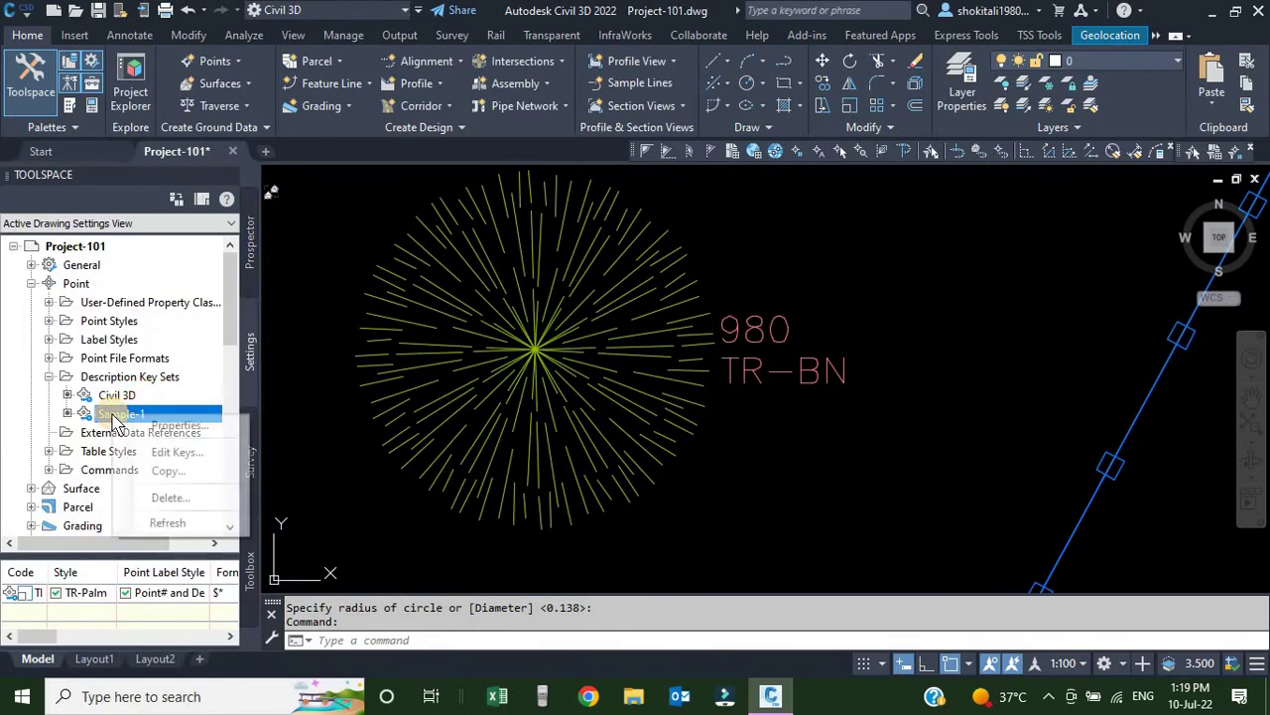
left_click(182, 451)
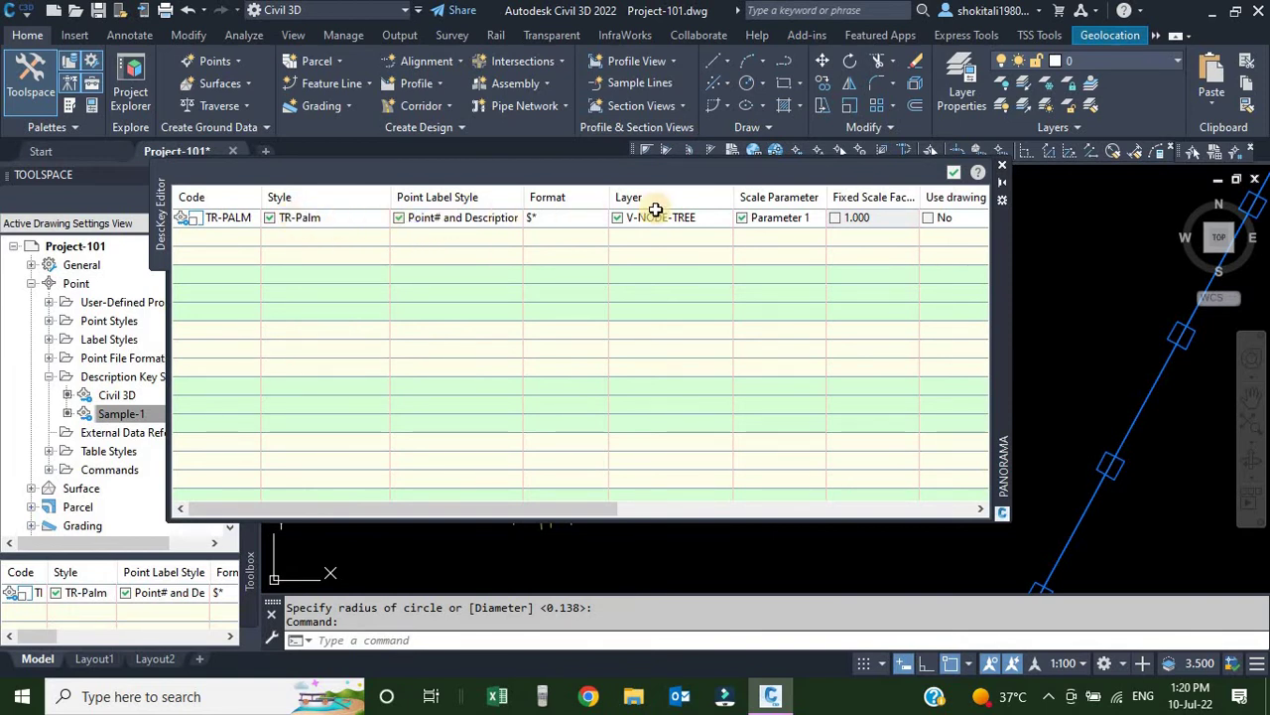
right_click(228, 216)
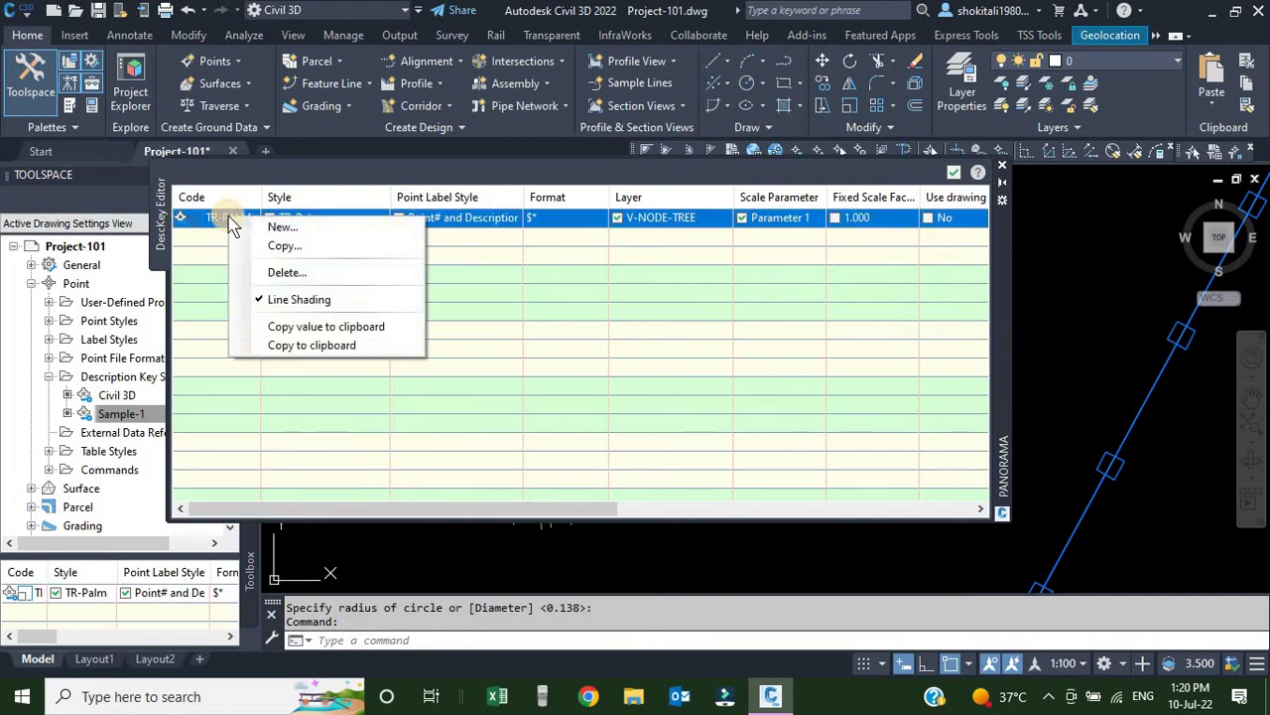
left_click(278, 246)
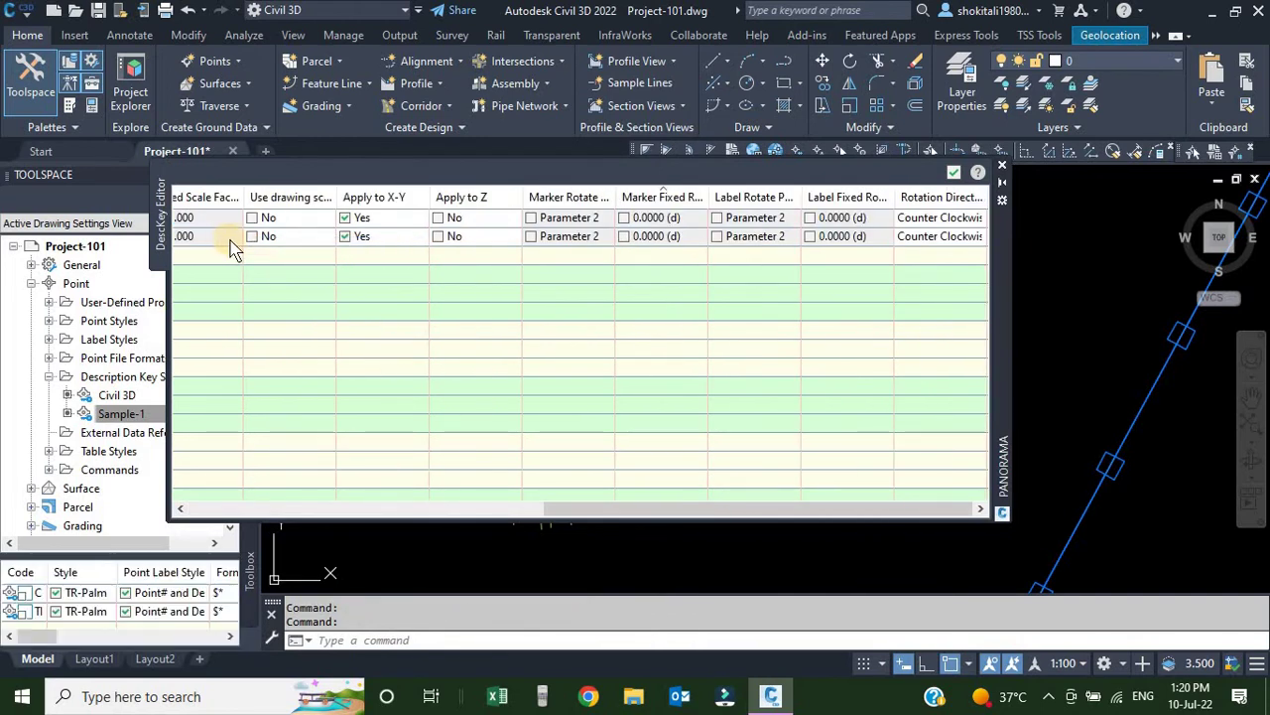
left_click_drag(612, 511, 208, 462)
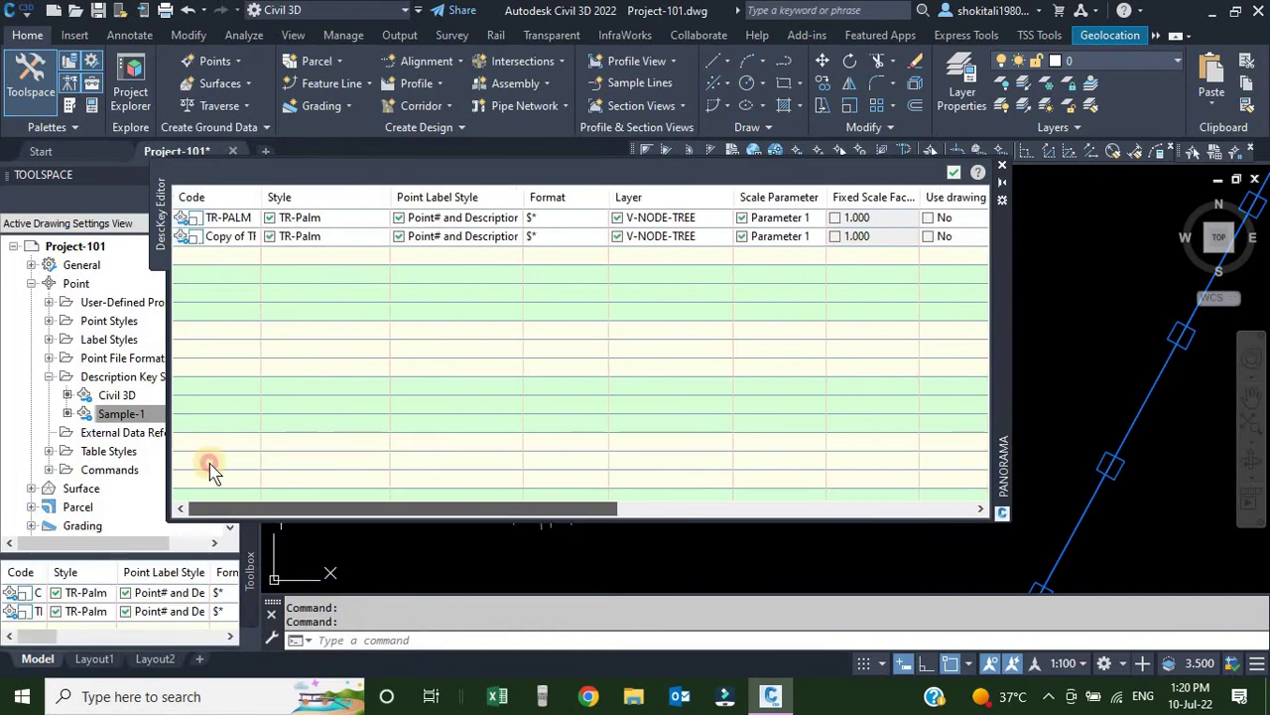
left_click(227, 238)
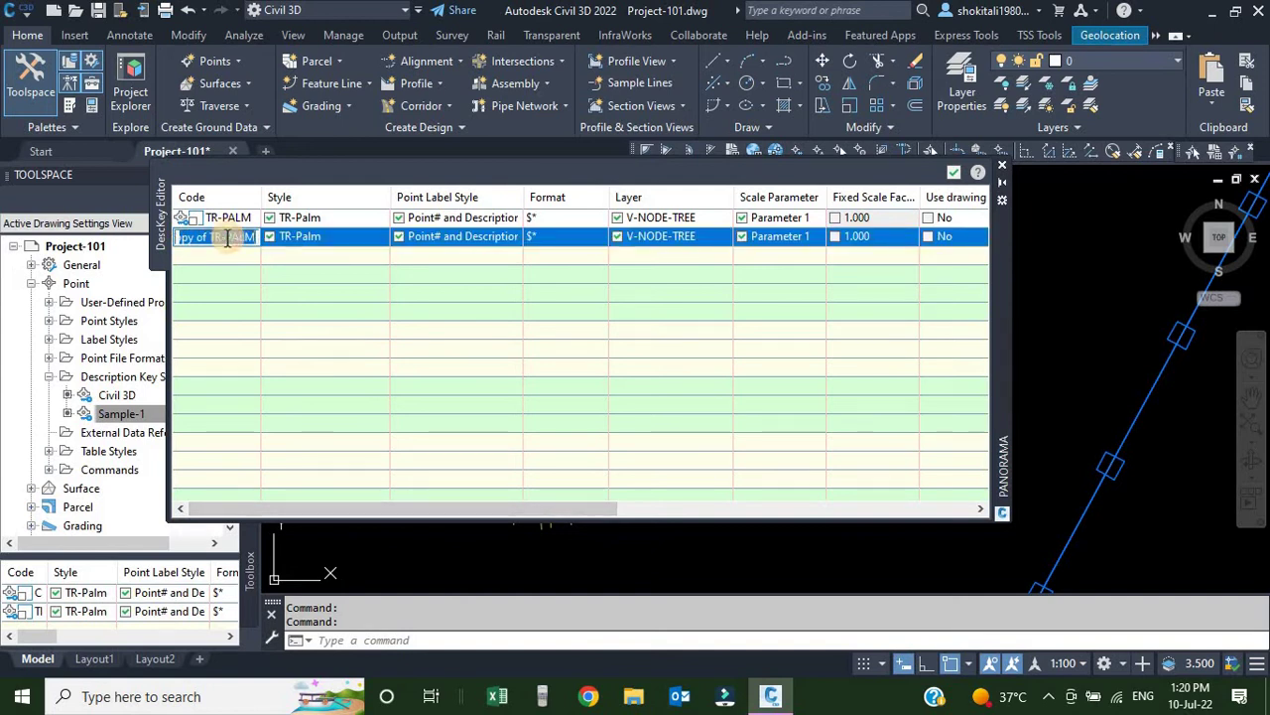
type("TR-OAK")
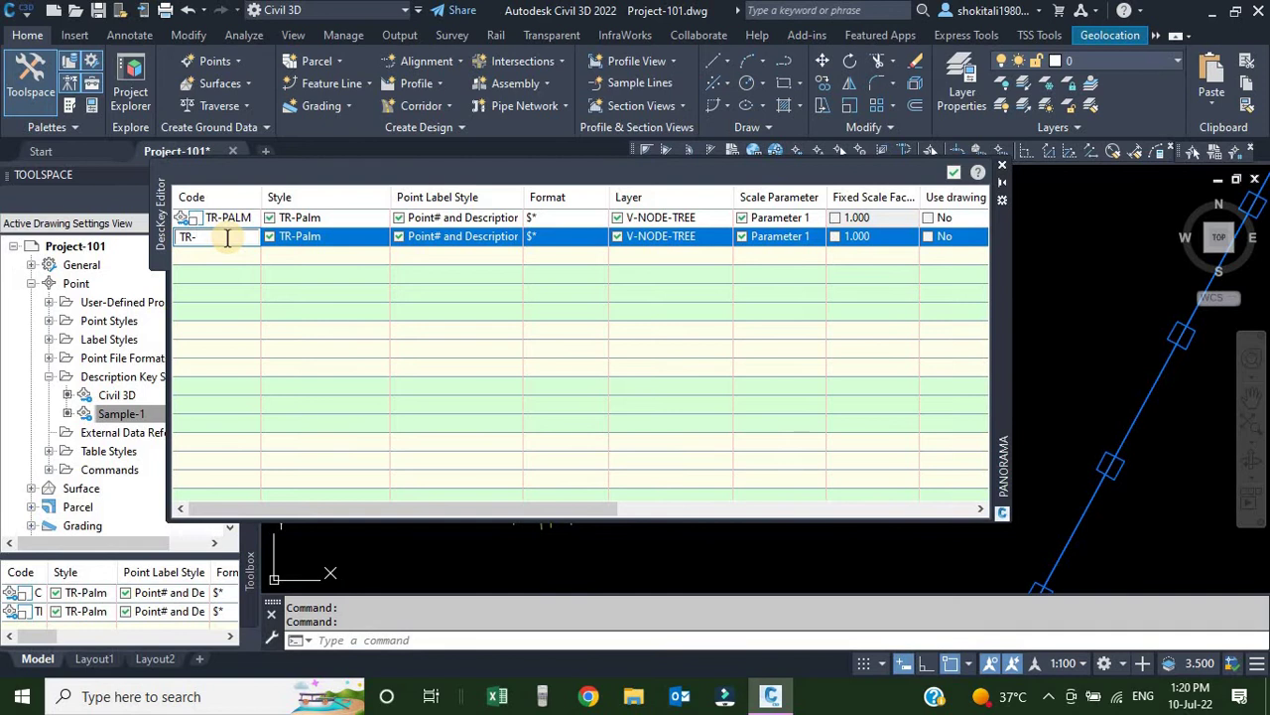
left_click(325, 289)
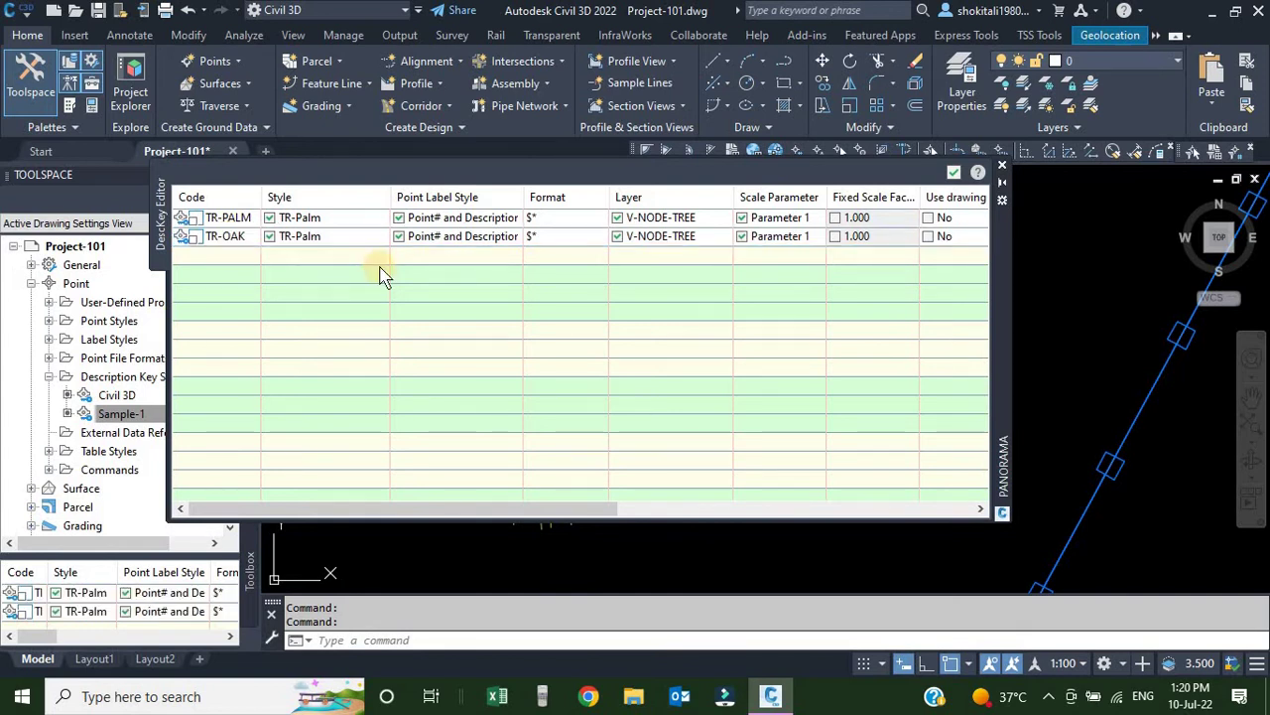
Set the TR-OAK key's point style to TR-OAK and disable Apply to X-Y for it.
left_click(331, 238)
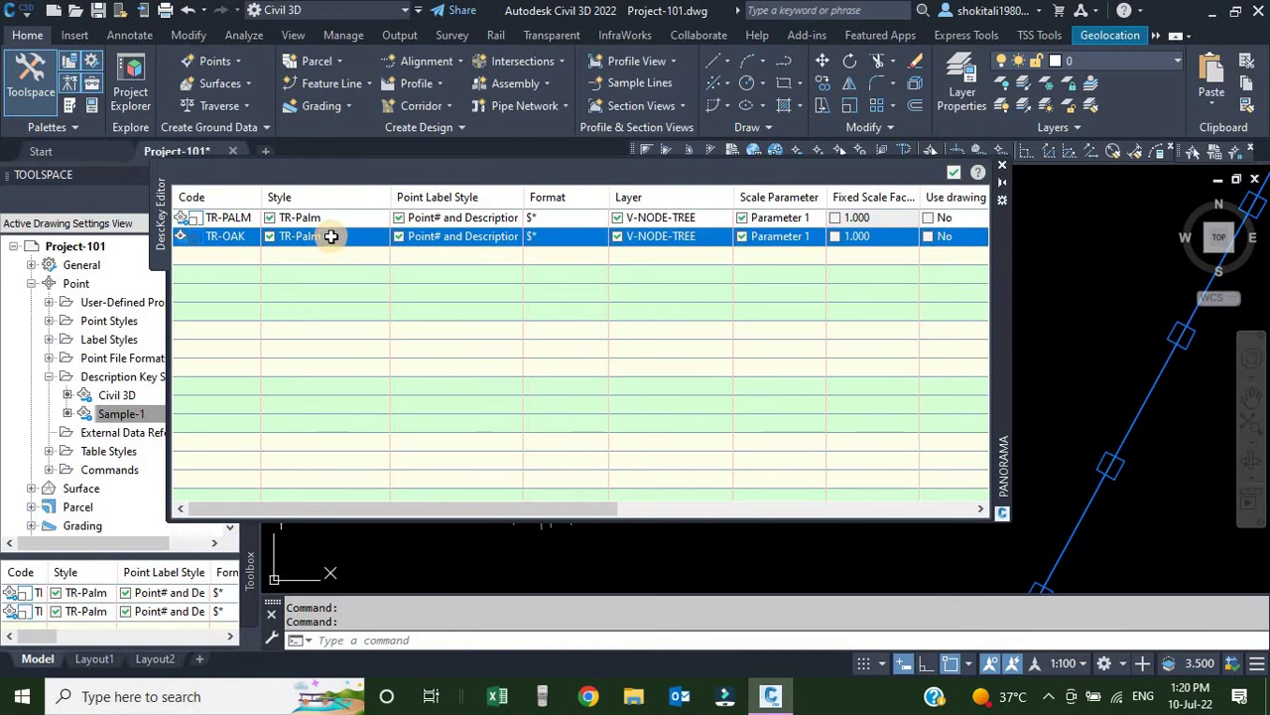
left_click(331, 236)
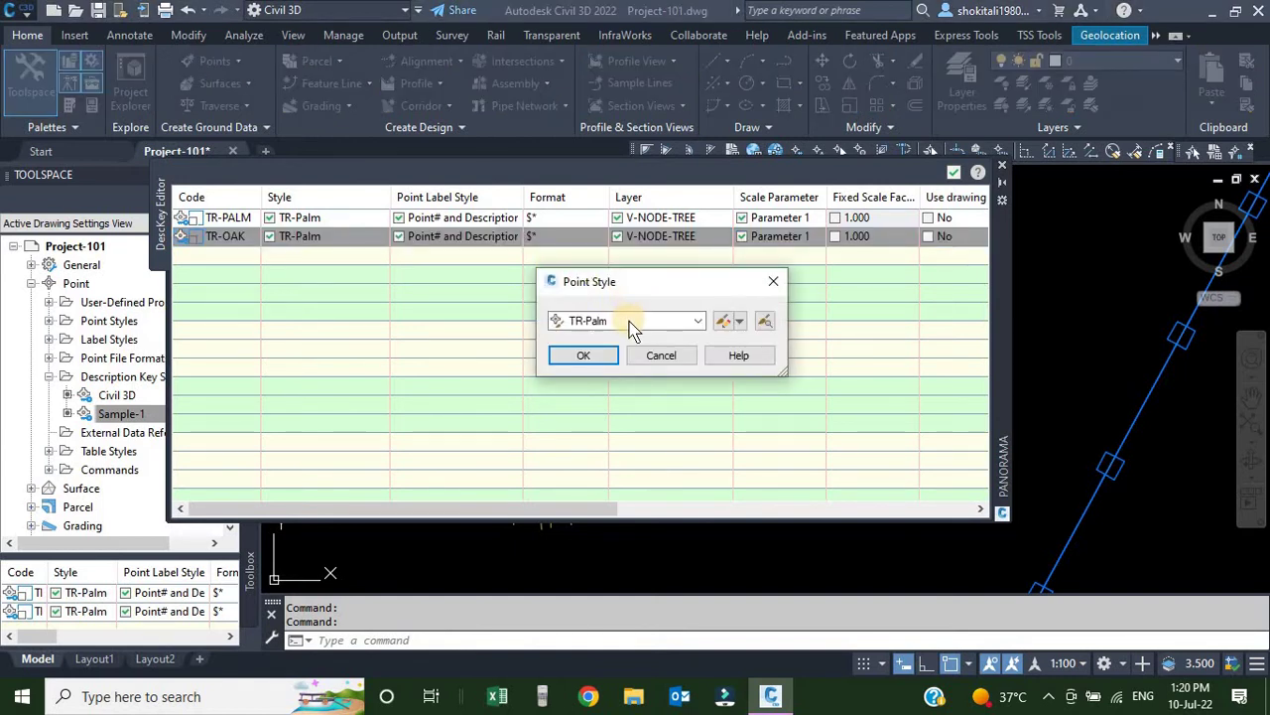
left_click(632, 321)
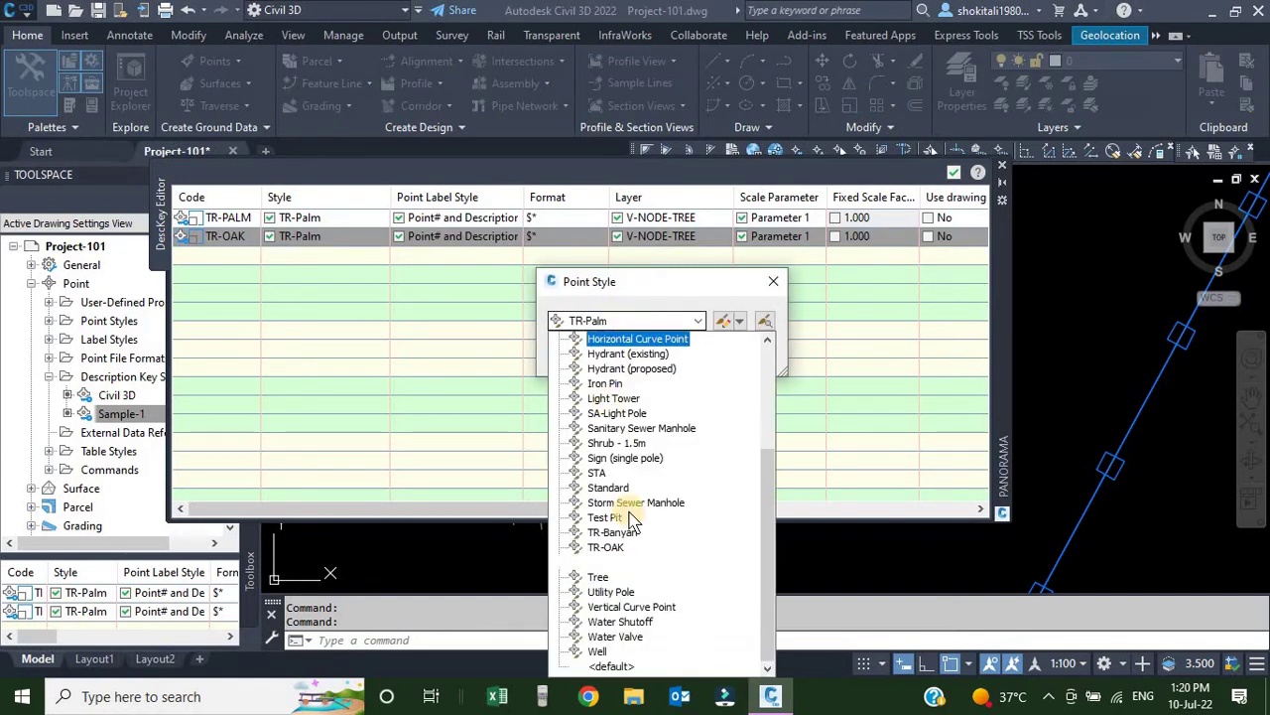
left_click(616, 550)
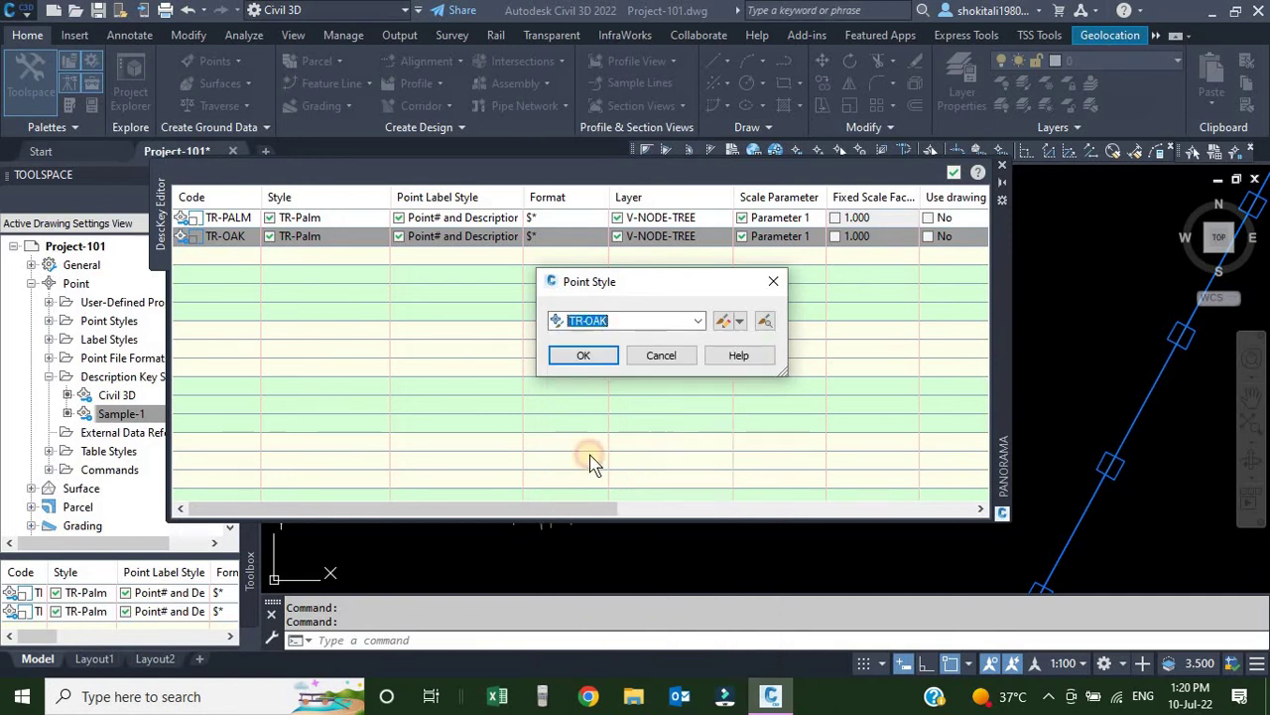
left_click(581, 355)
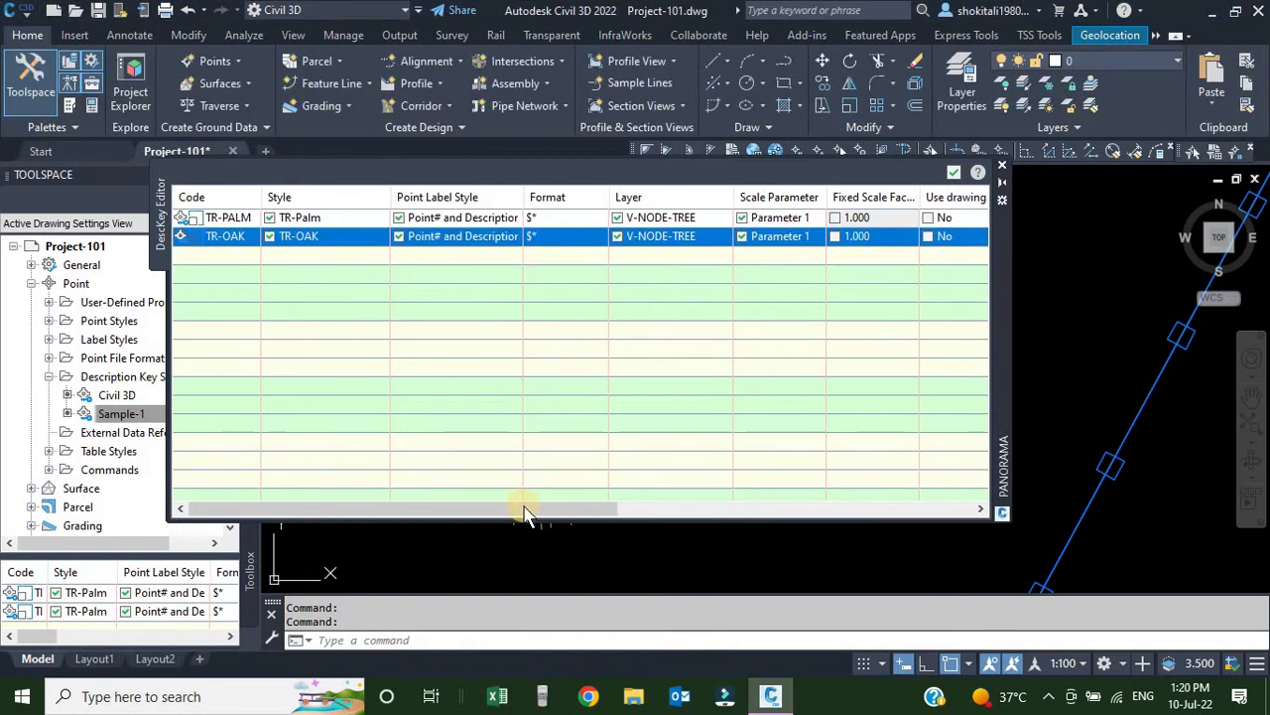
left_click_drag(602, 508, 797, 494)
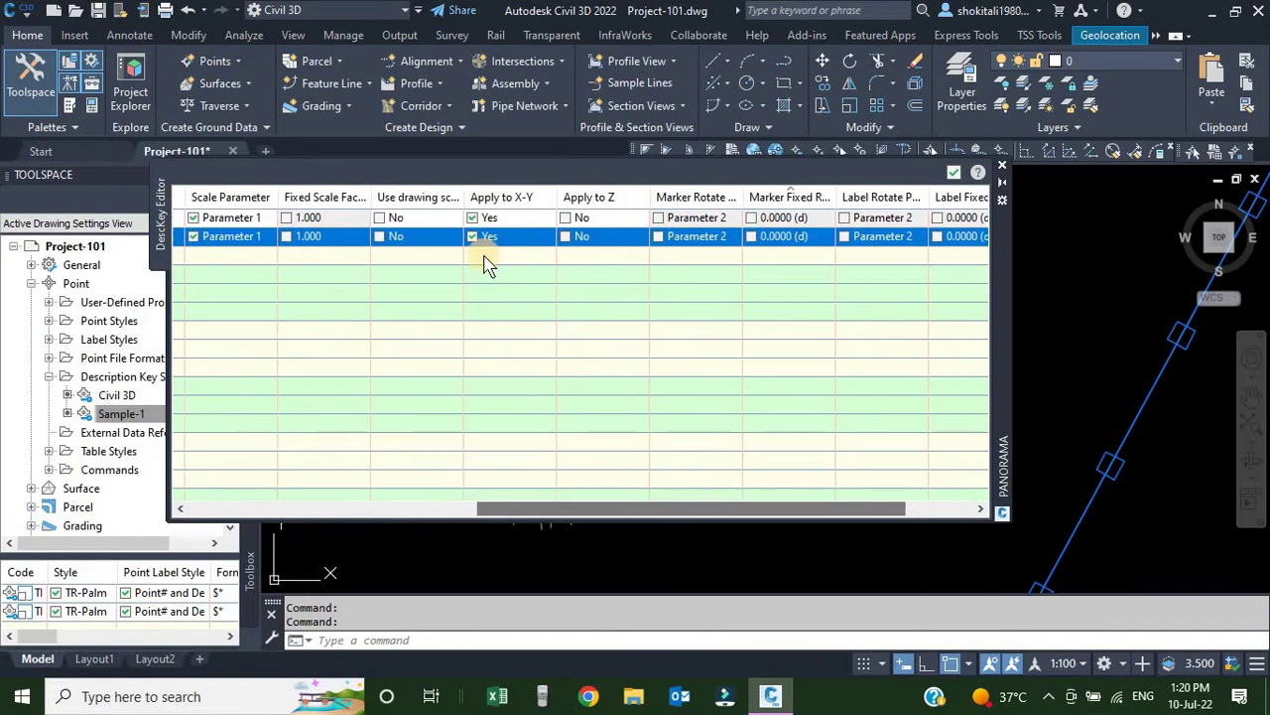
left_click(473, 235)
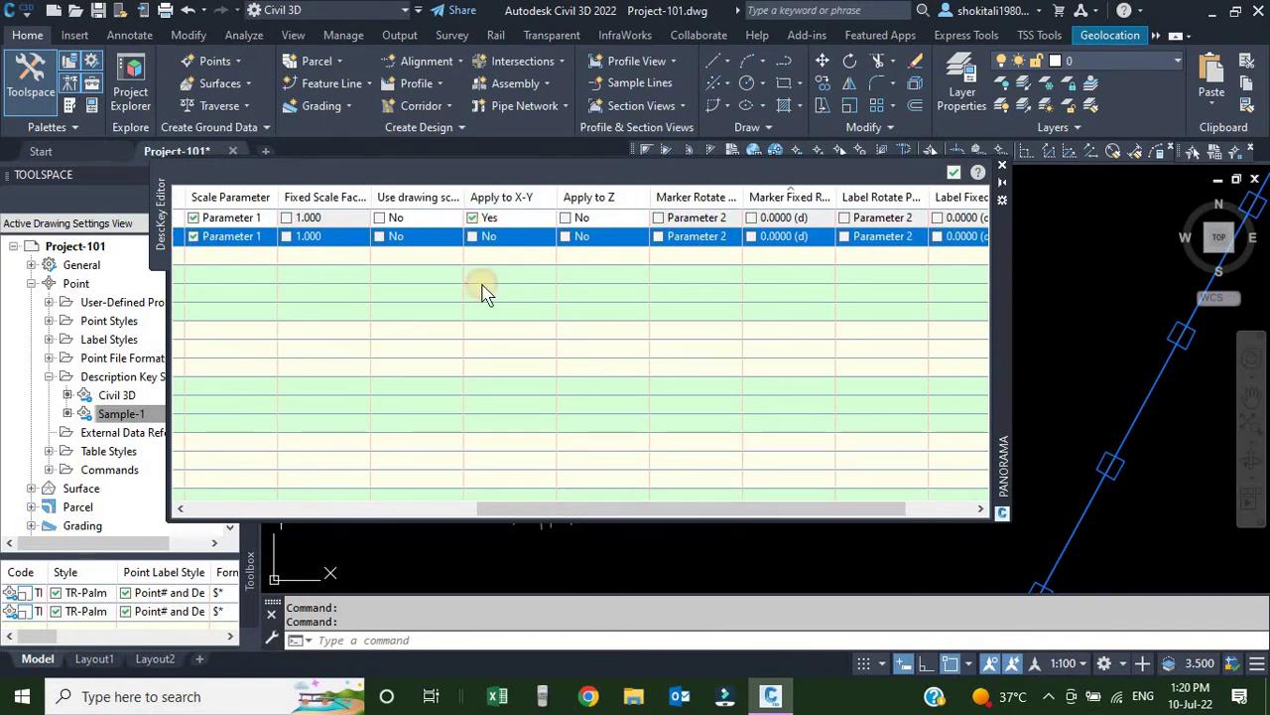
Copy the TR-OAK key and give the copy the code TR-BN.
left_click_drag(687, 509, 207, 247)
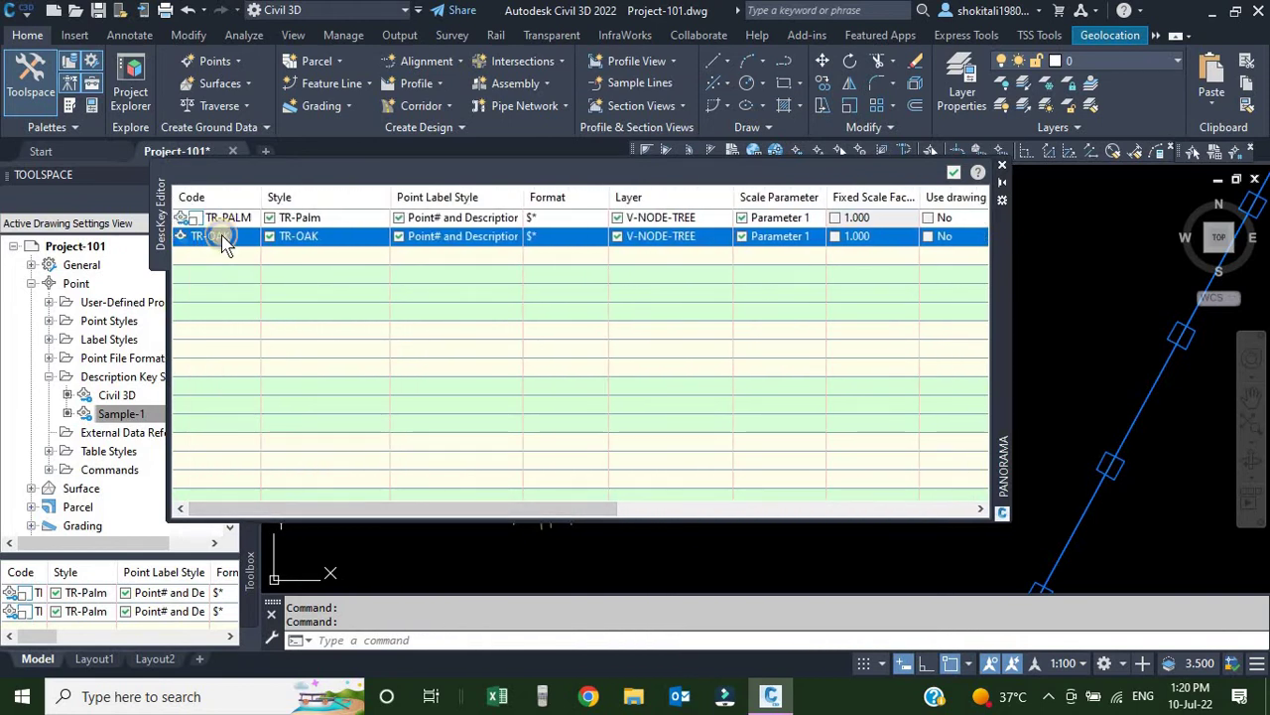
right_click(224, 245)
left_click(279, 266)
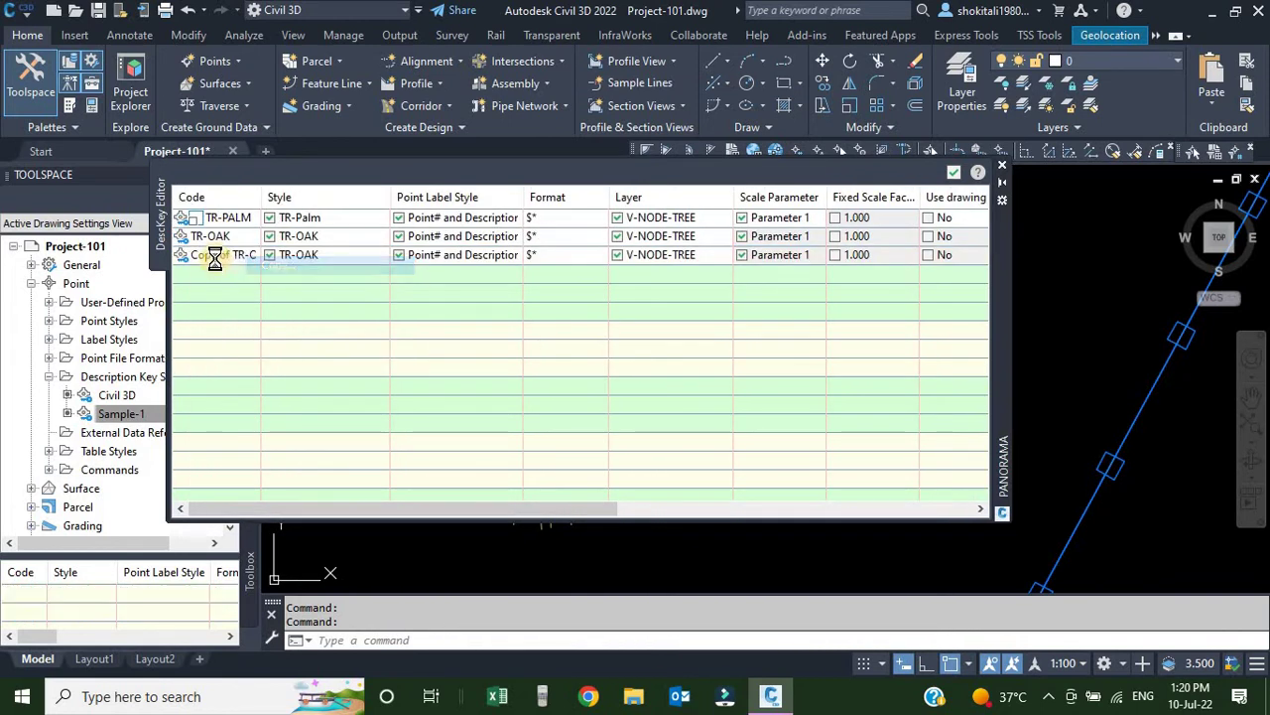
left_click(213, 255)
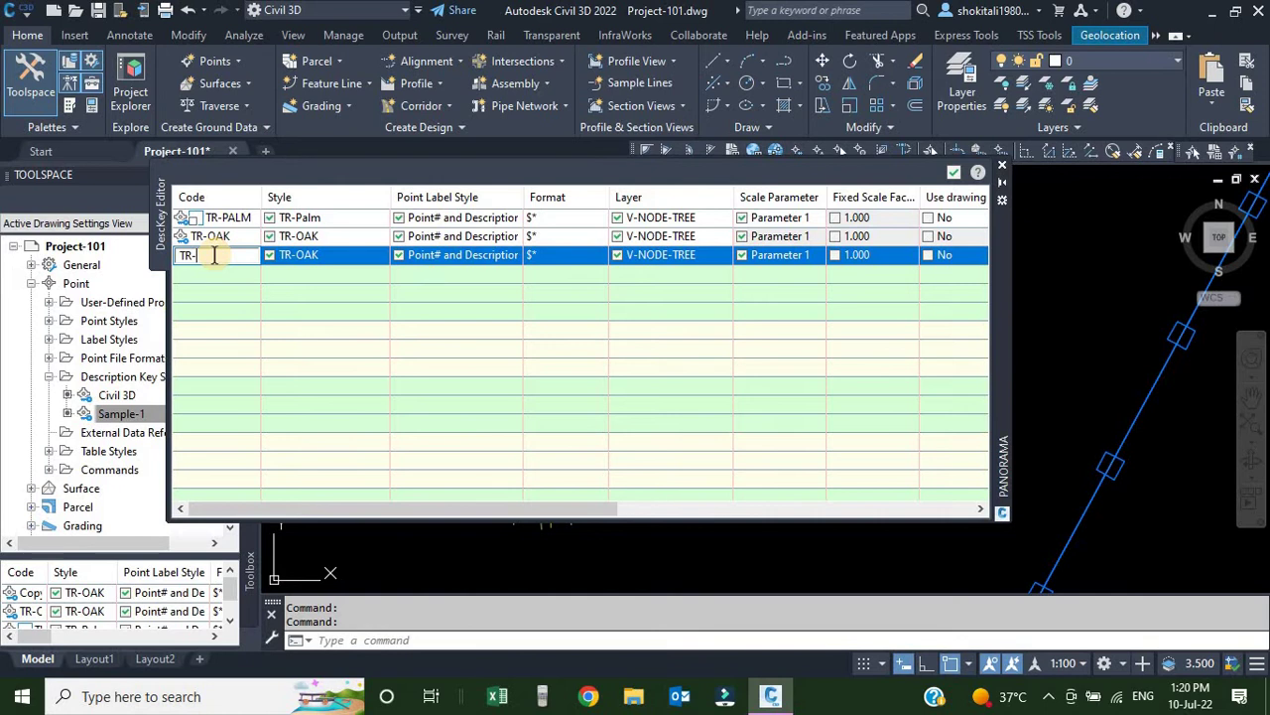
right_click(215, 256)
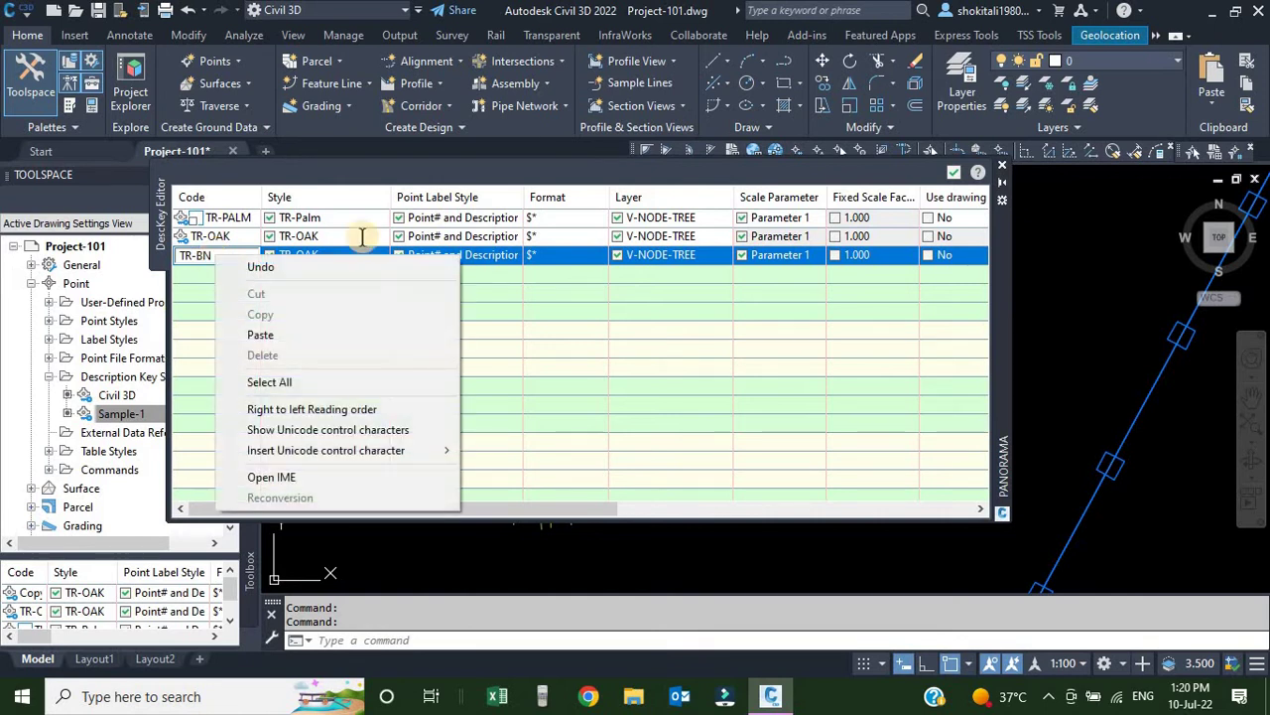
left_click(546, 368)
Set the TR-BN key's point style to TR-Banyan and close the key editor.
left_click(327, 254)
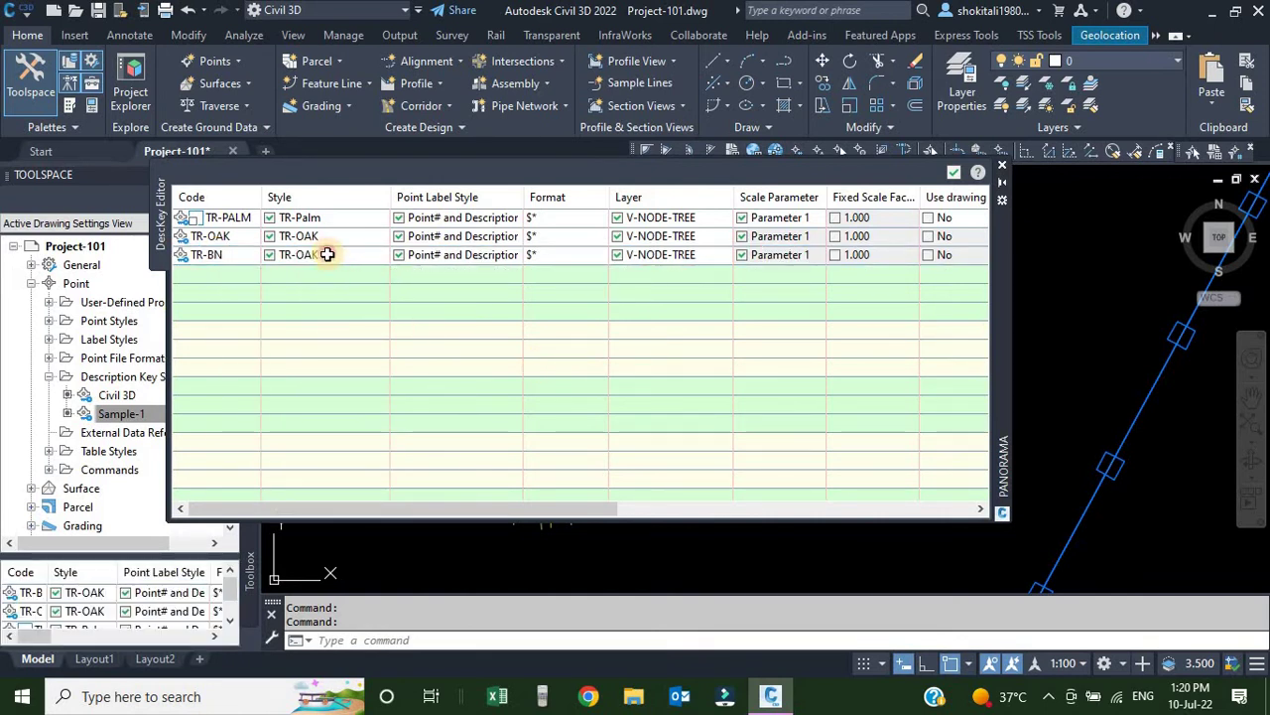
left_click(328, 254)
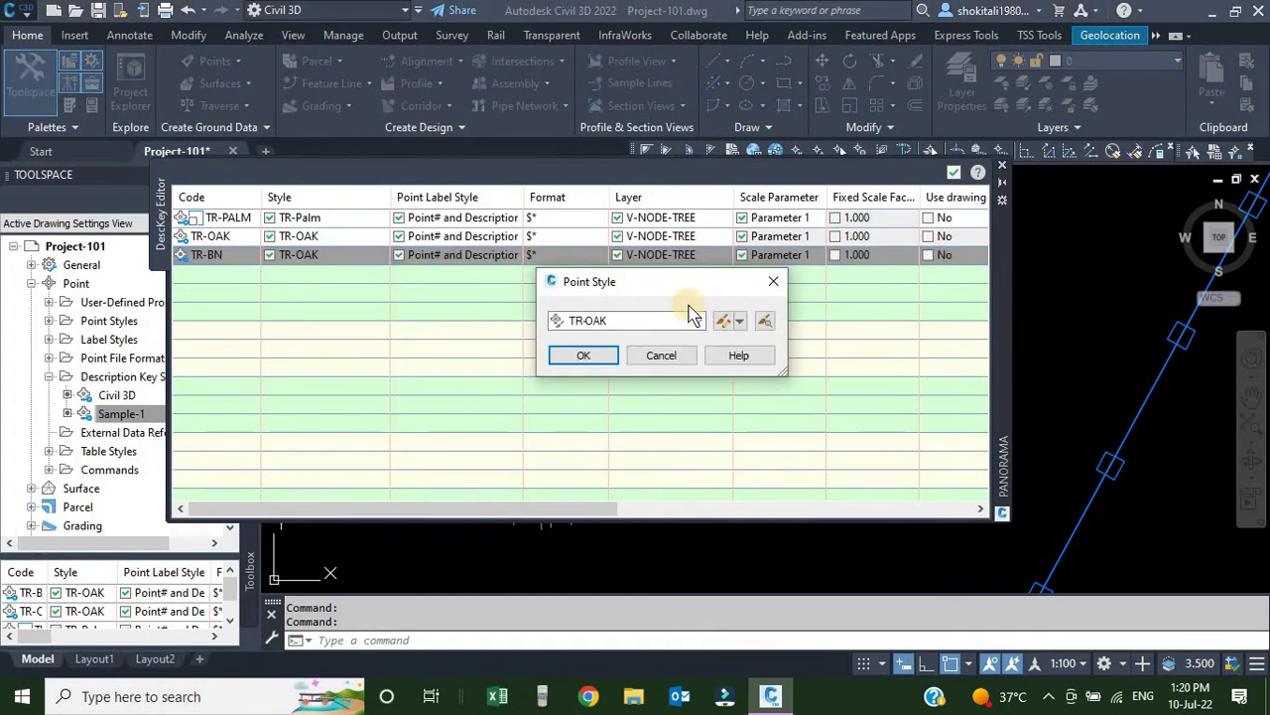
left_click(640, 323)
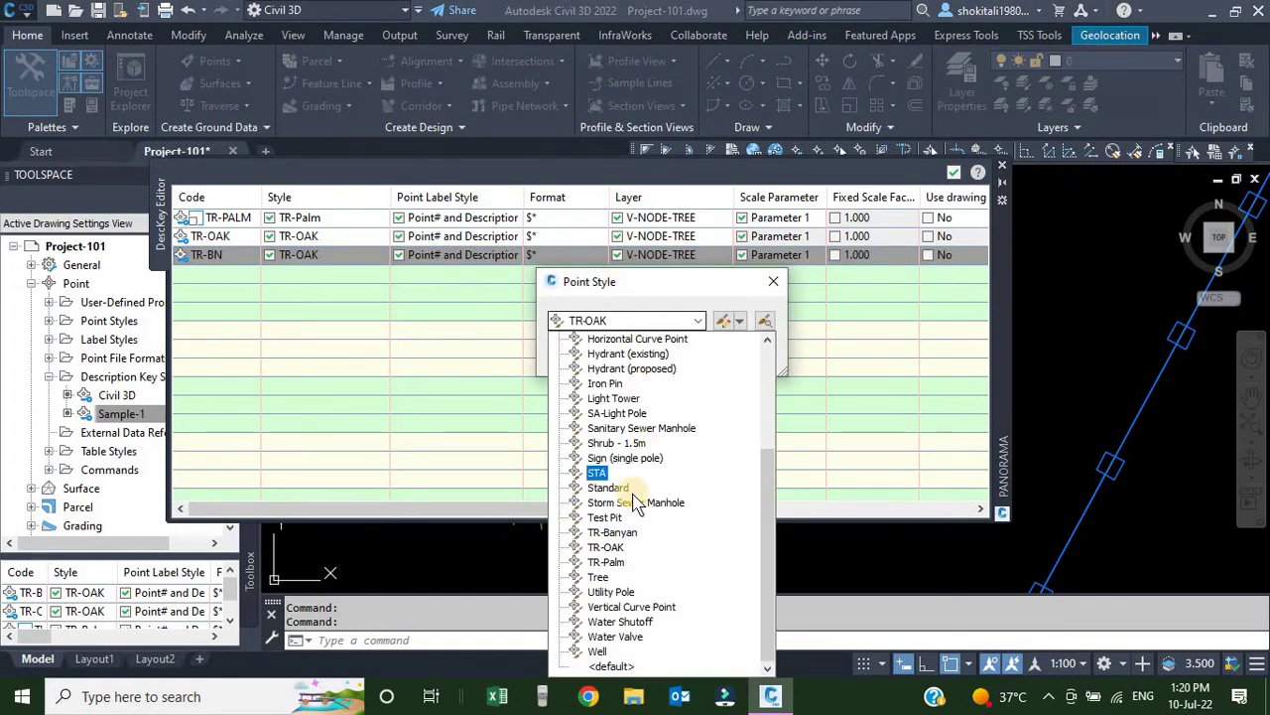
left_click(620, 533)
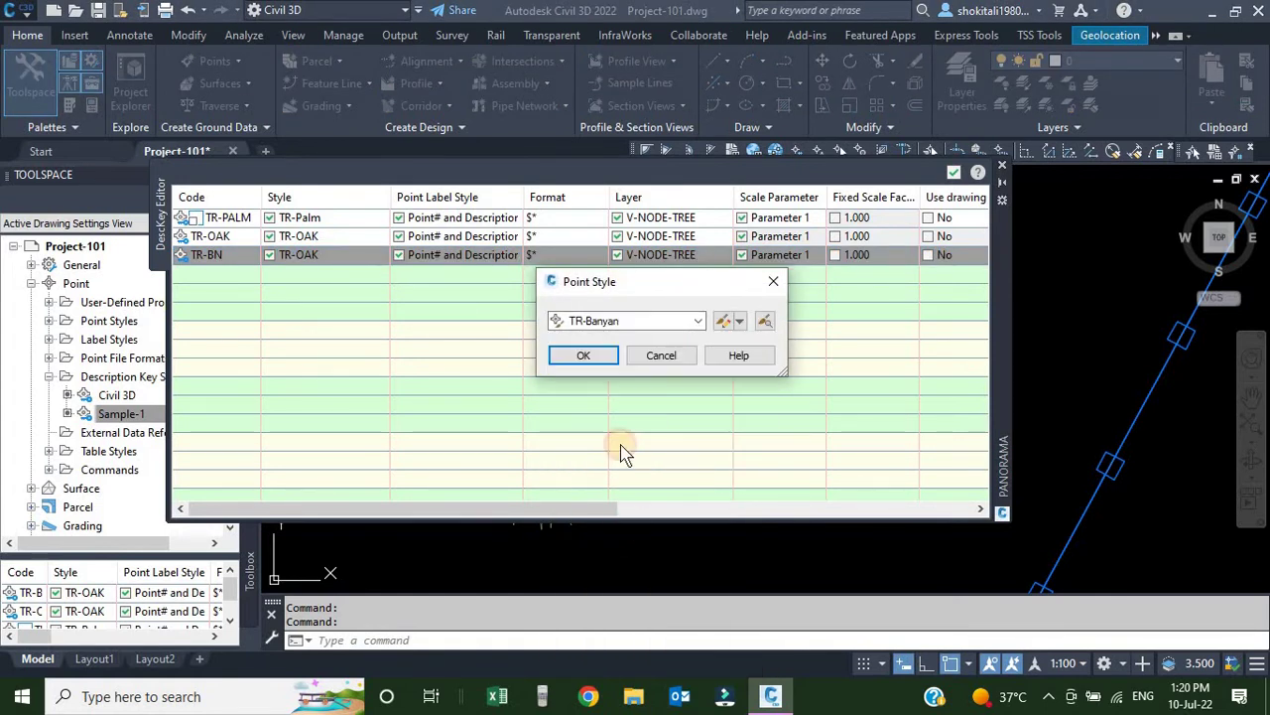
left_click(590, 355)
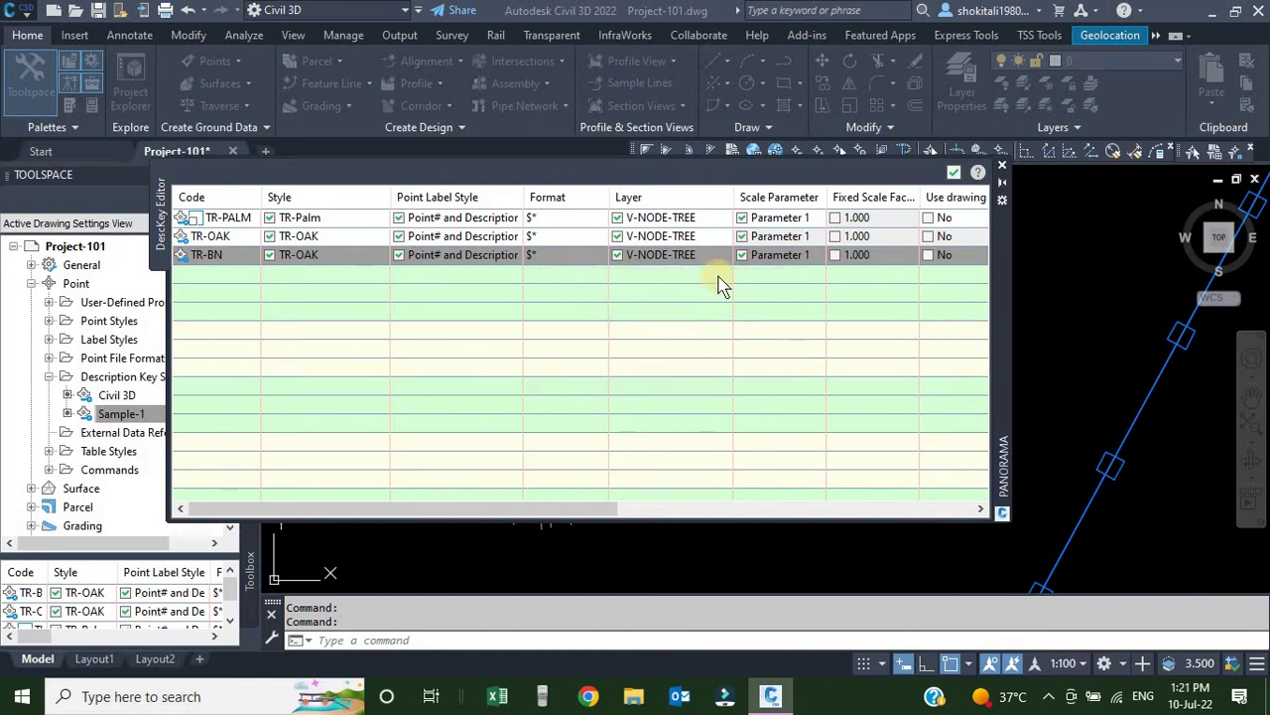
left_click(954, 172)
Apply the description keys to the As built 101.csv point group.
scroll(661, 328, "down", 5)
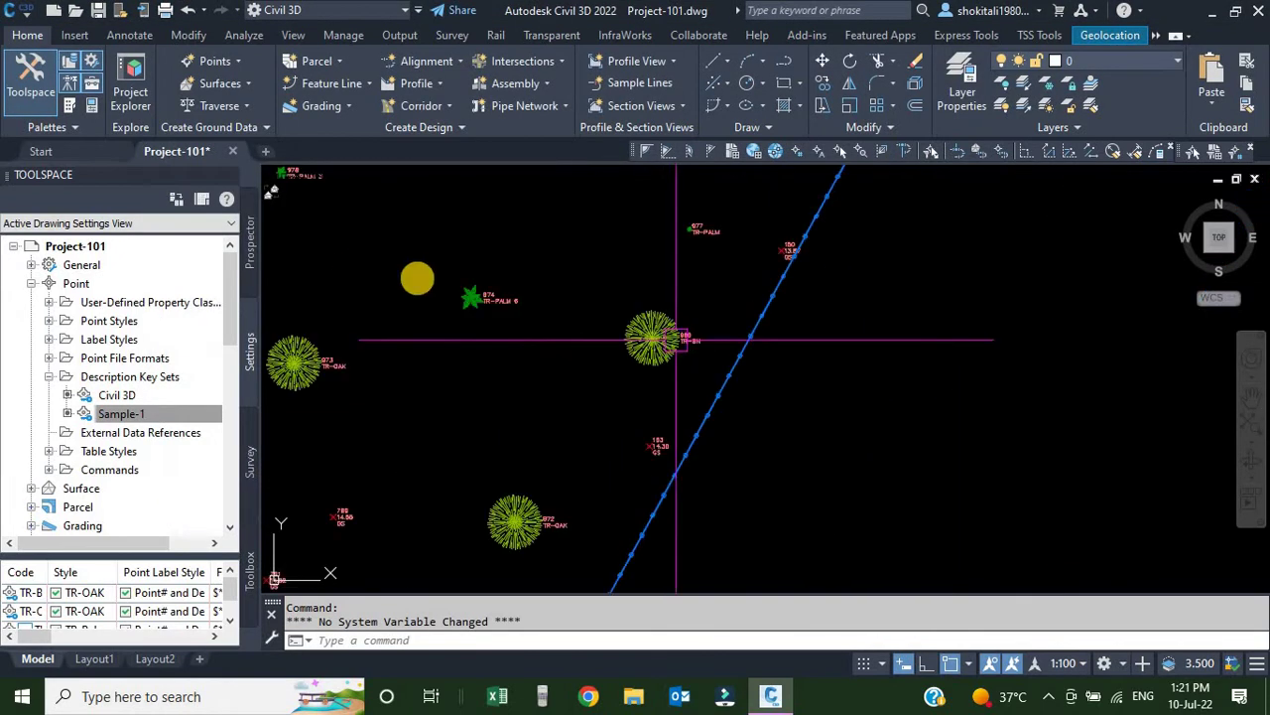
left_click(253, 254)
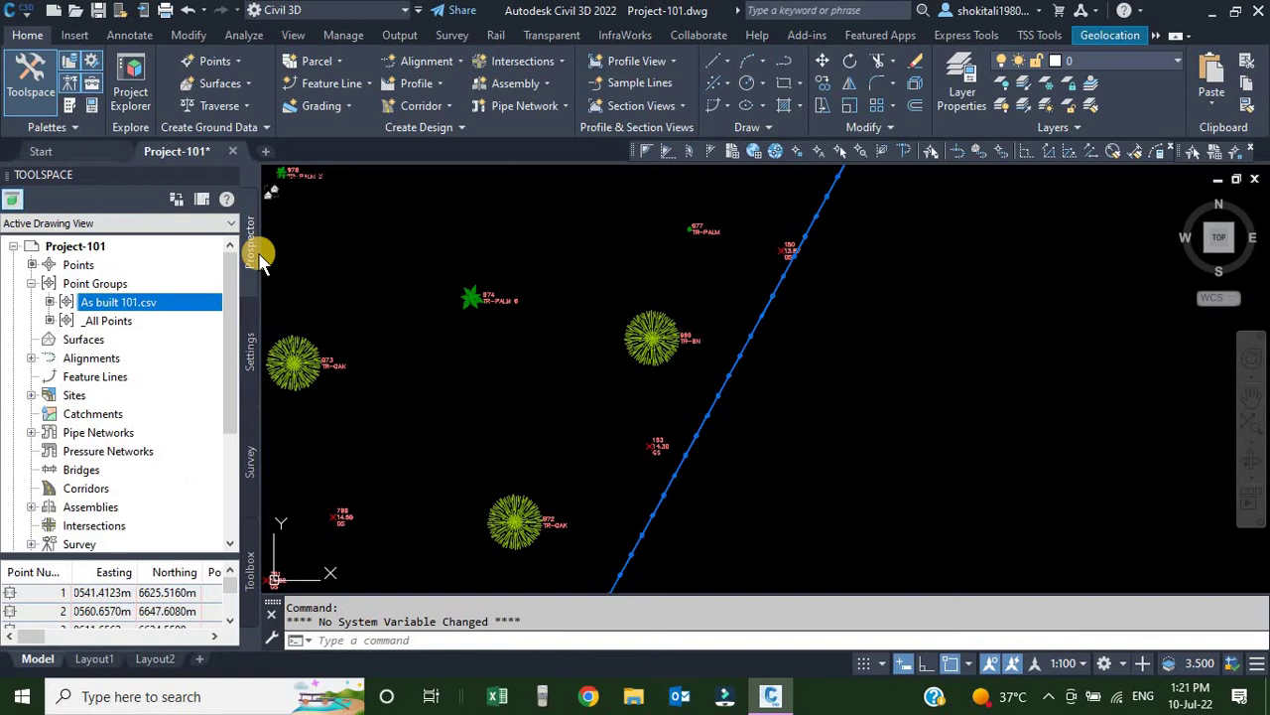
right_click(99, 305)
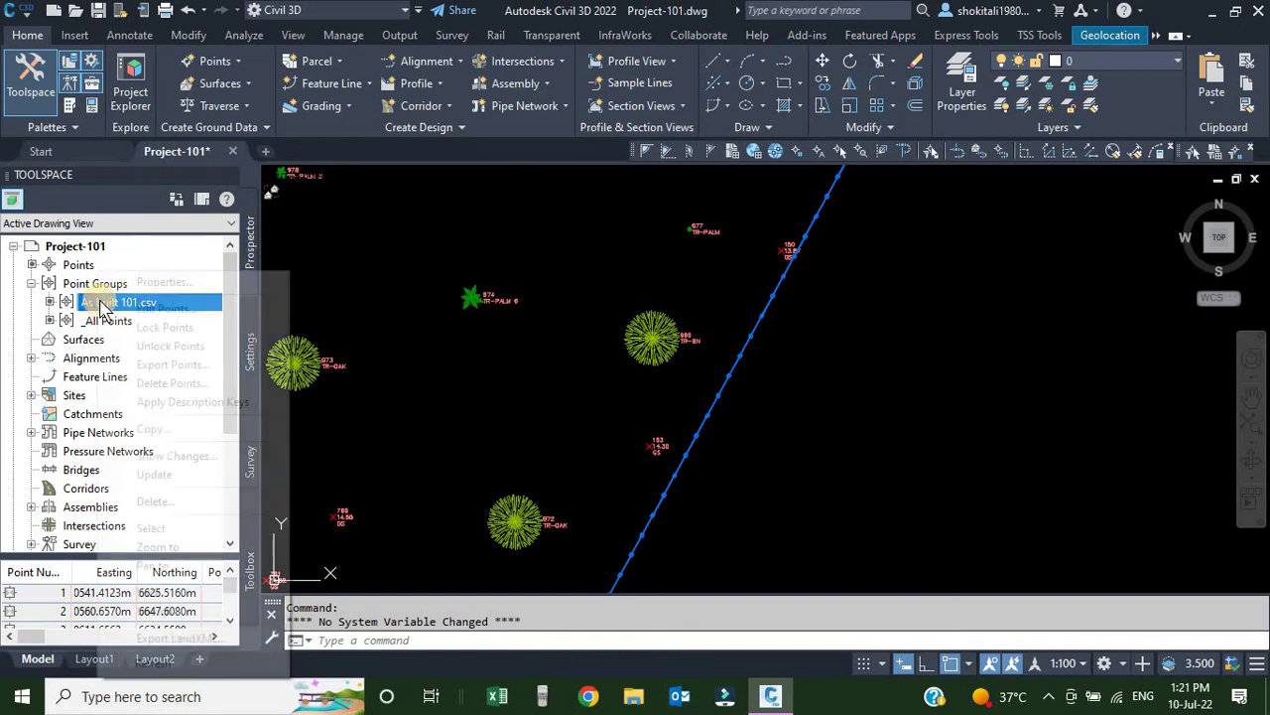
left_click(181, 402)
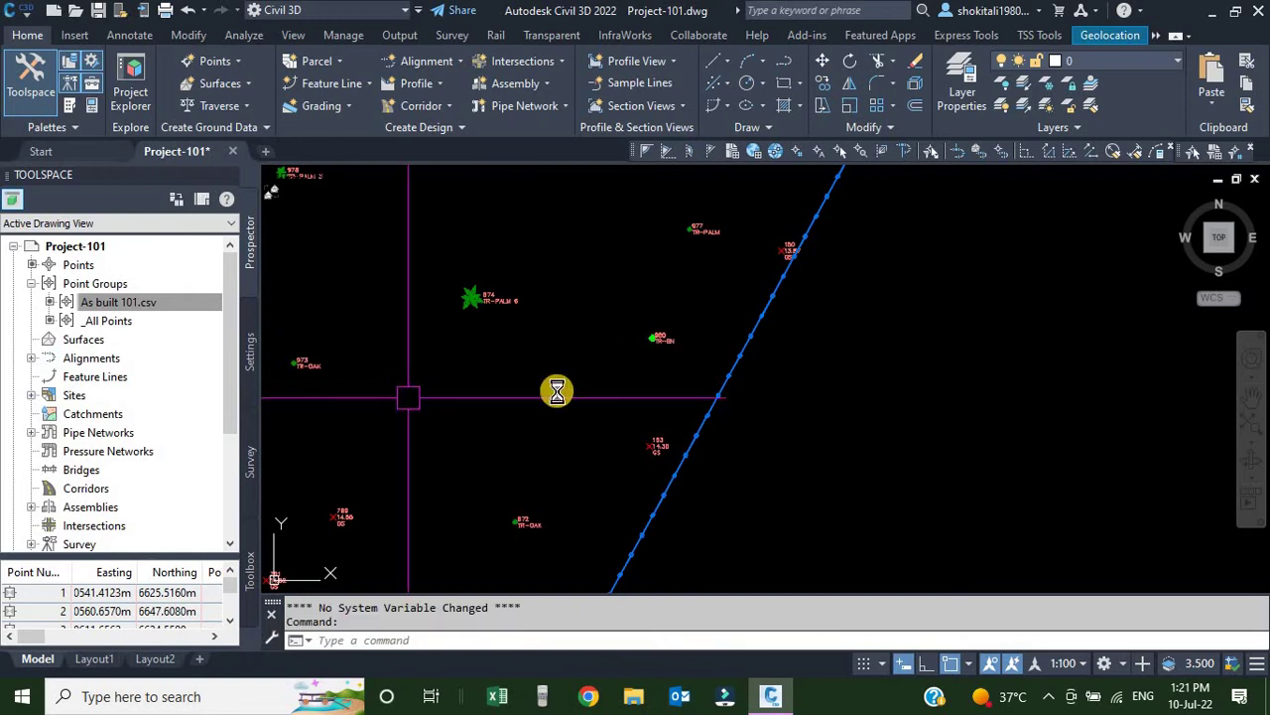
Examine the symbols and their sizes at the TR-OAK, TR-PALM and TR-BN points in the drawing.
scroll(650, 362, "down", 6)
scroll(640, 348, "up", 4)
scroll(647, 354, "up", 5)
scroll(645, 298, "down", 5)
scroll(822, 357, "up", 6)
scroll(762, 320, "down", 5)
scroll(823, 239, "up", 4)
scroll(658, 411, "up", 4)
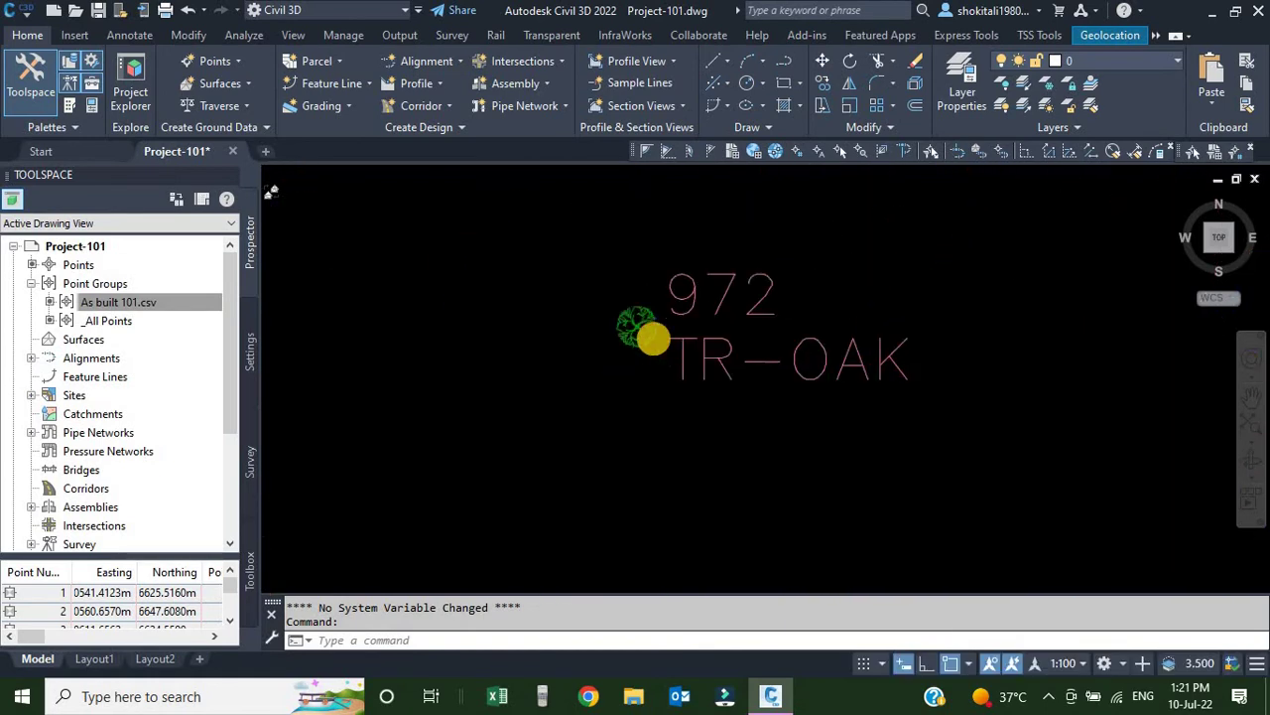
scroll(653, 338, "up", 3)
scroll(650, 327, "down", 5)
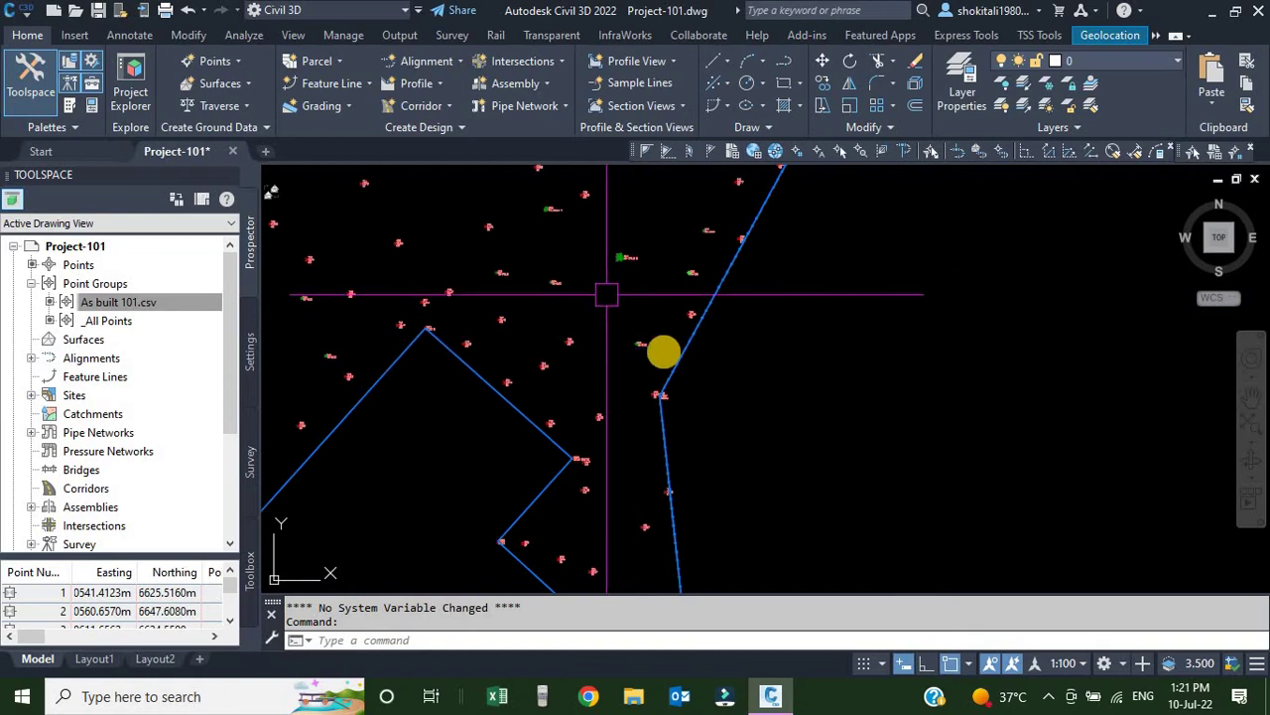
scroll(664, 351, "up", 4)
scroll(724, 328, "up", 5)
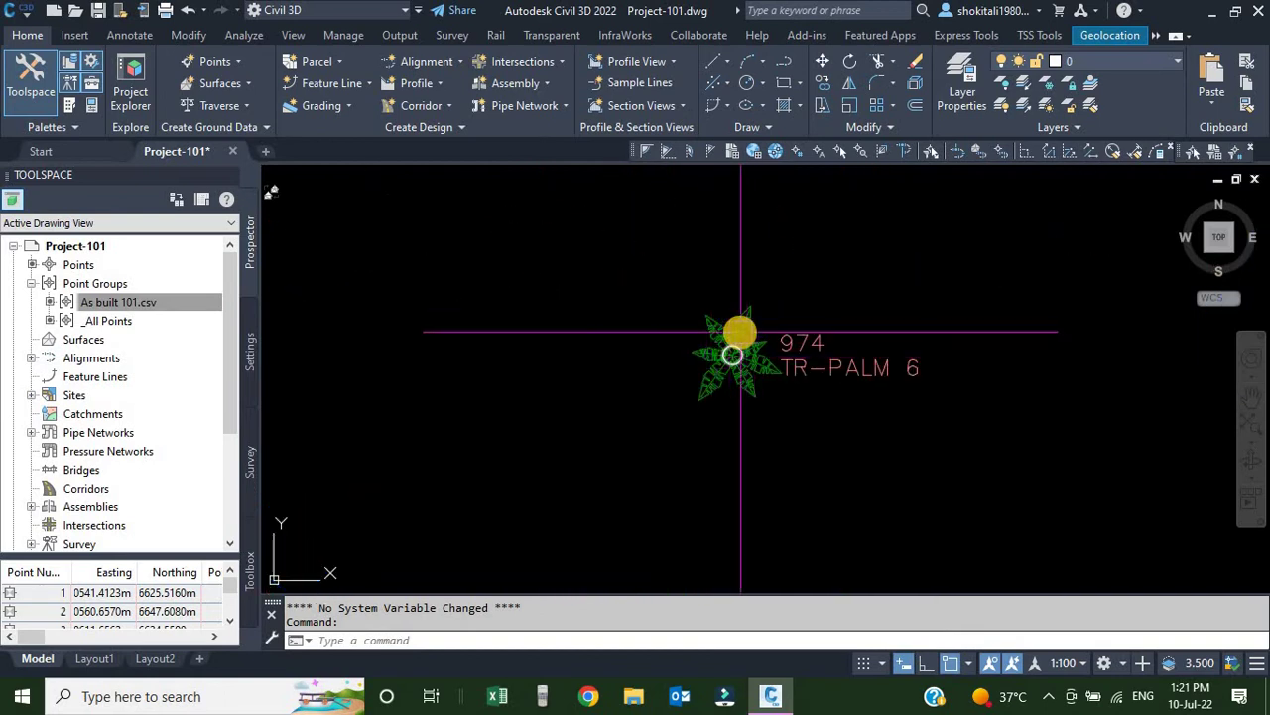
scroll(735, 331, "down", 3)
scroll(735, 331, "down", 3)
scroll(765, 382, "up", 6)
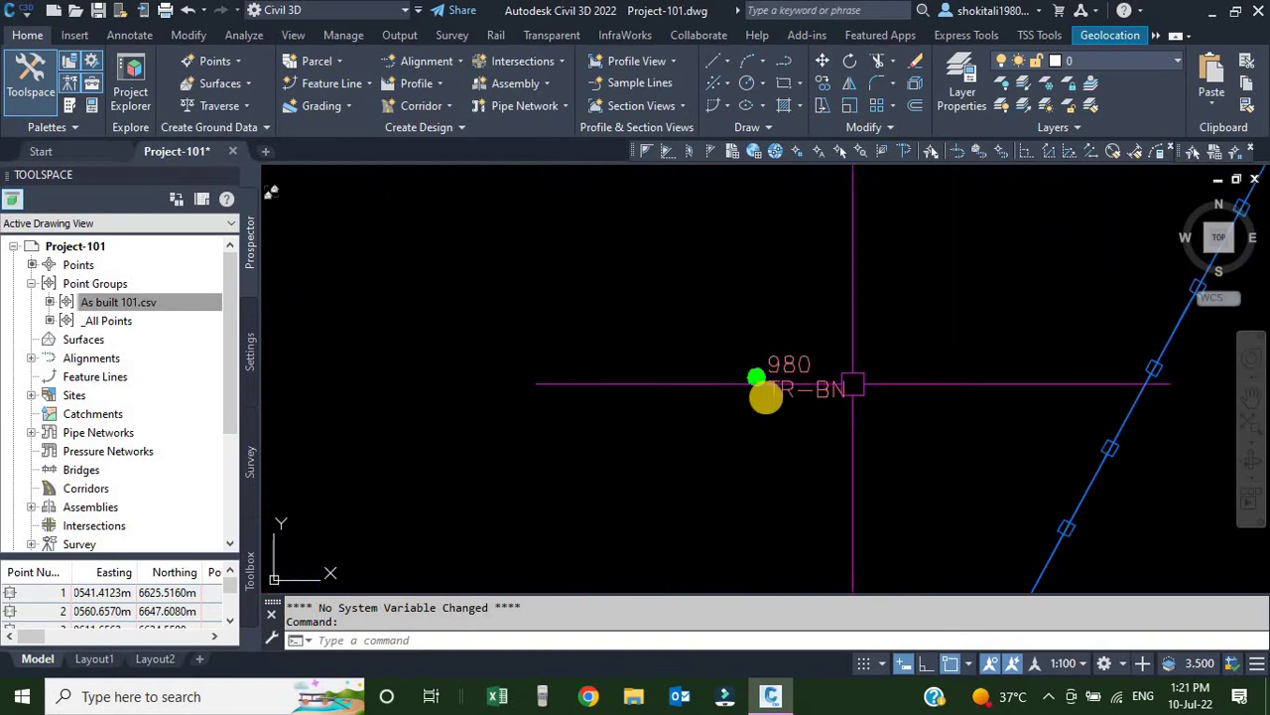
scroll(769, 347, "down", 3)
scroll(760, 364, "up", 5)
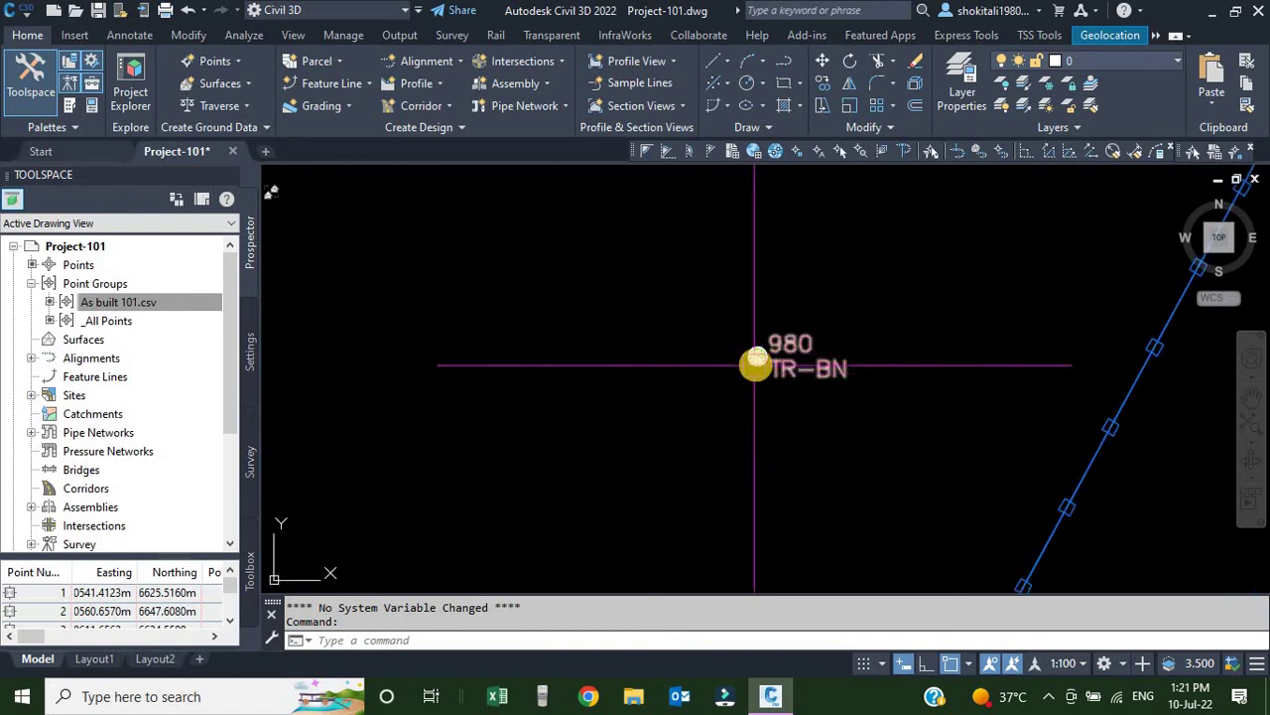
scroll(799, 298, "down", 4)
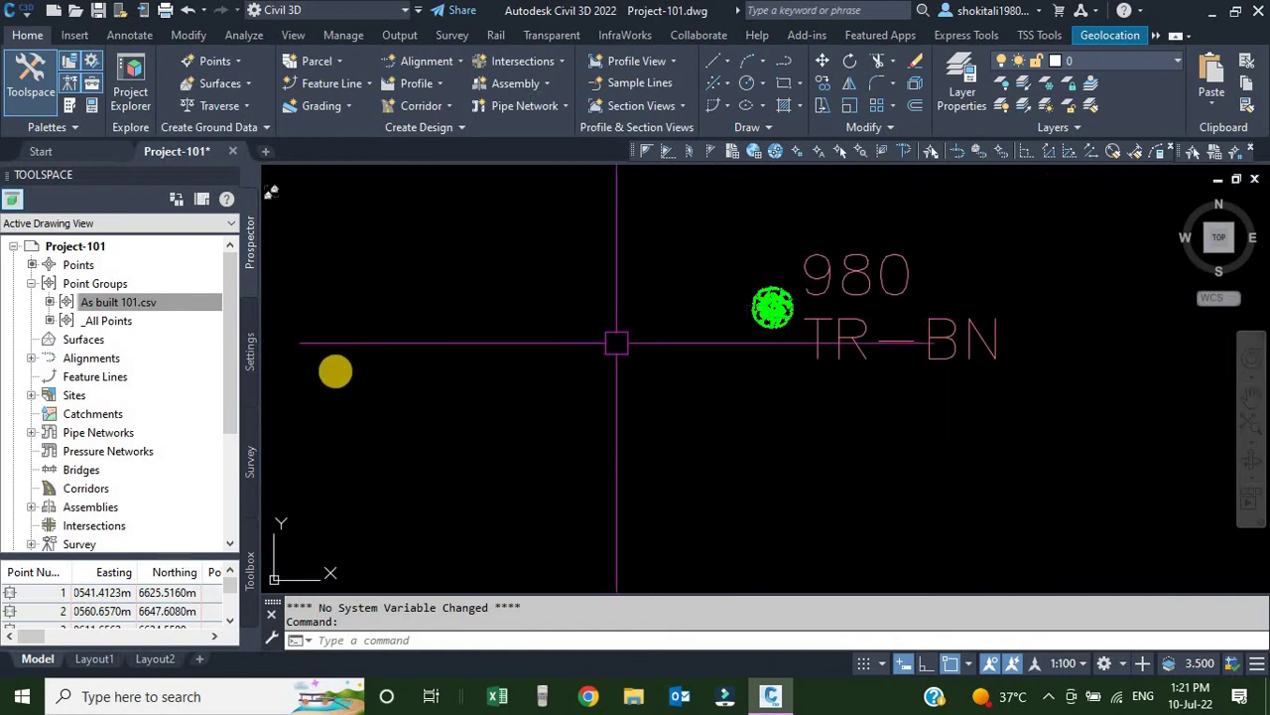
Set the marker size of the TR-Banyan point style to 10 mm at drawing scale and accept the change.
left_click(252, 352)
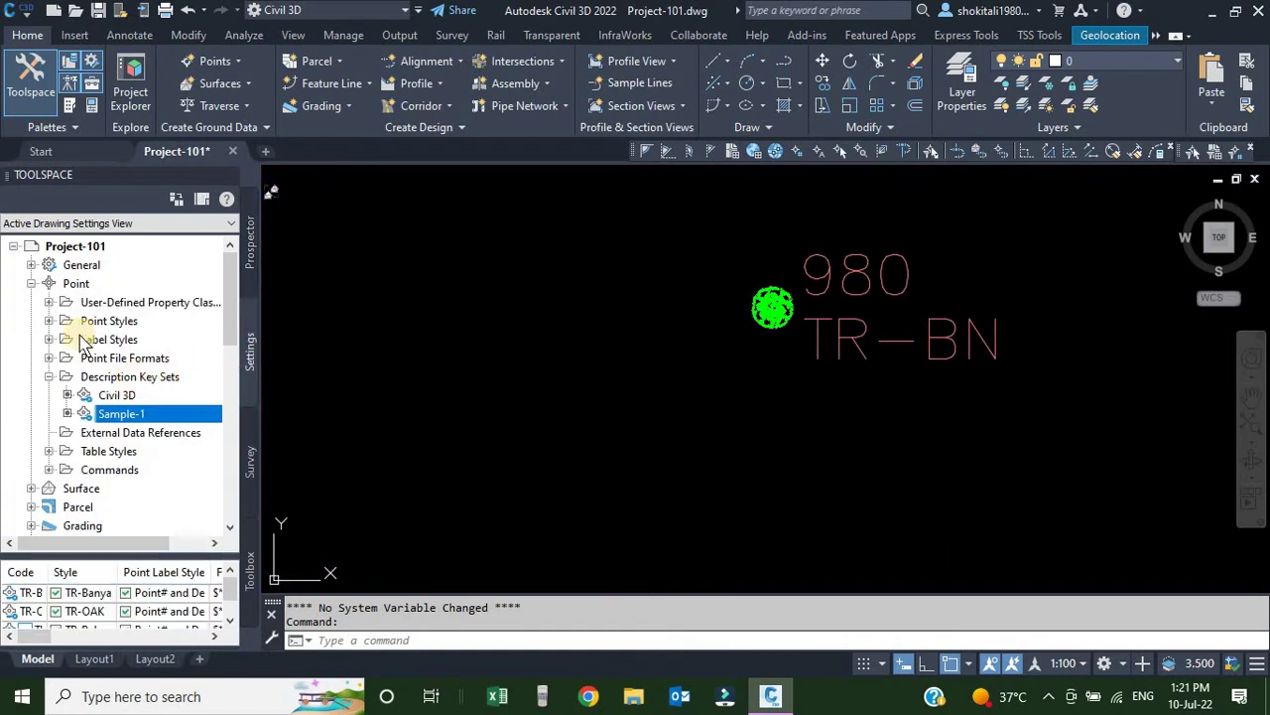
left_click(32, 284)
left_click(32, 284)
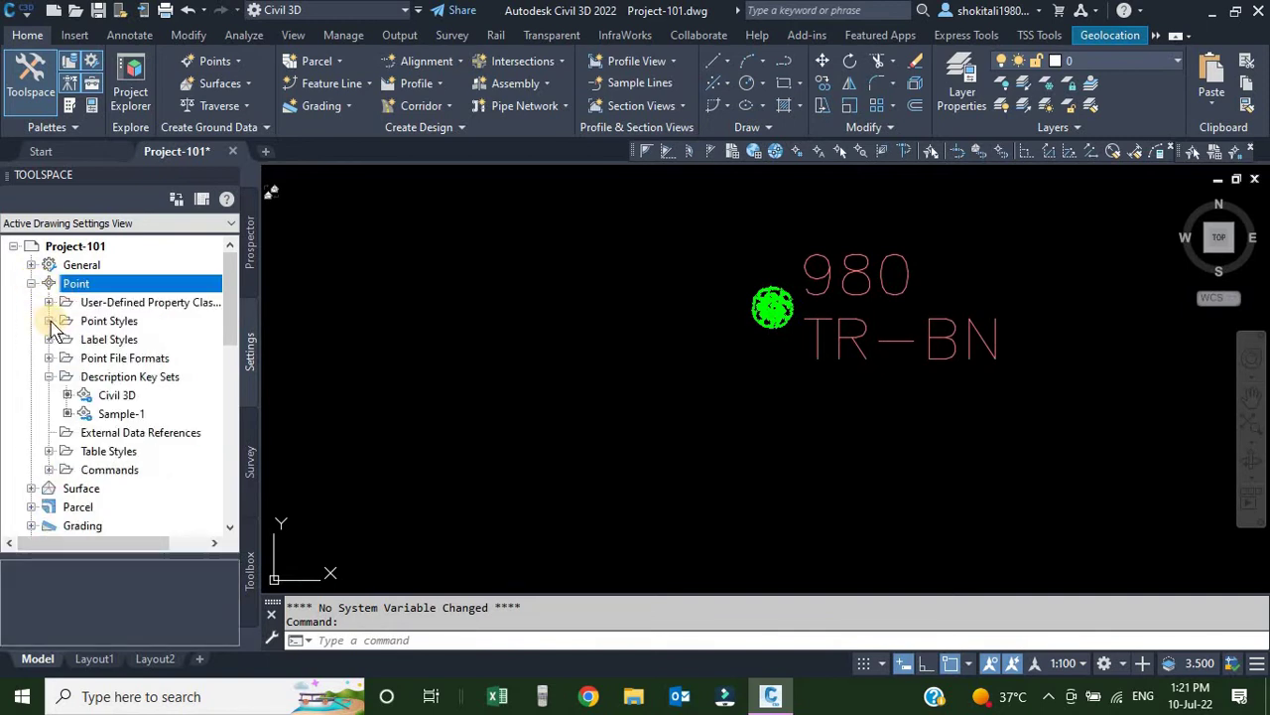
left_click(49, 320)
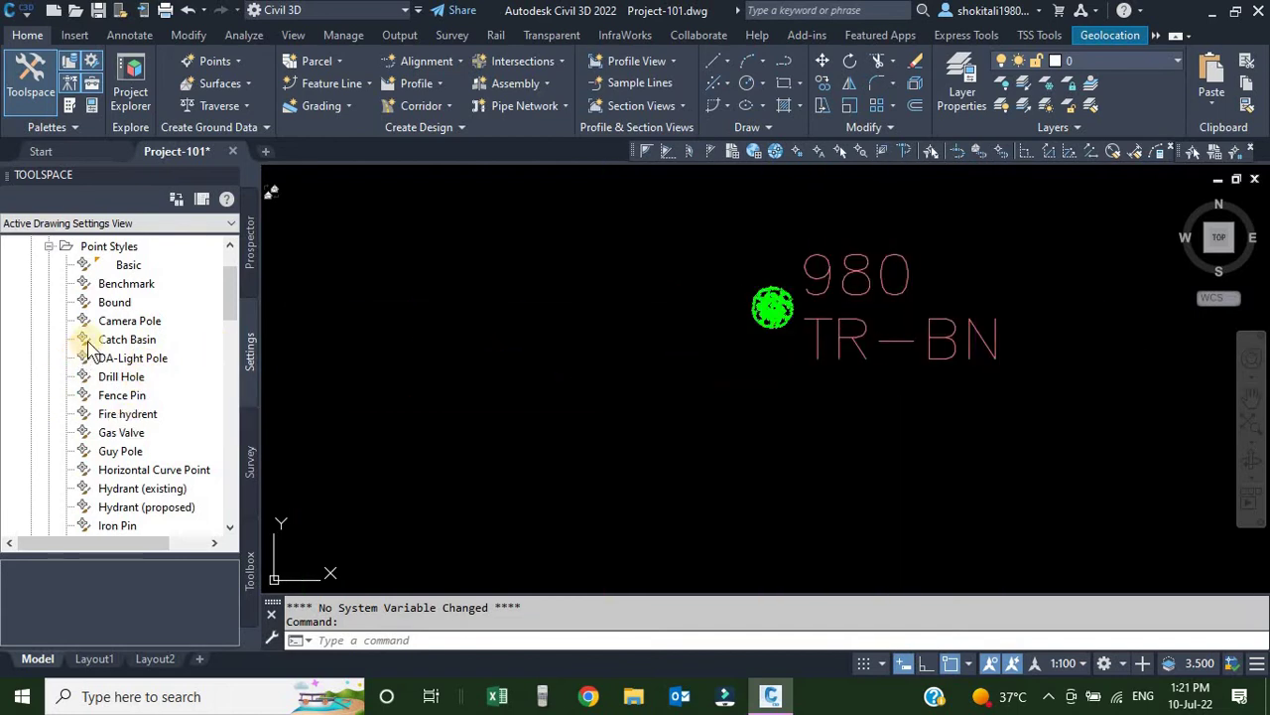
scroll(126, 342, "down", 3)
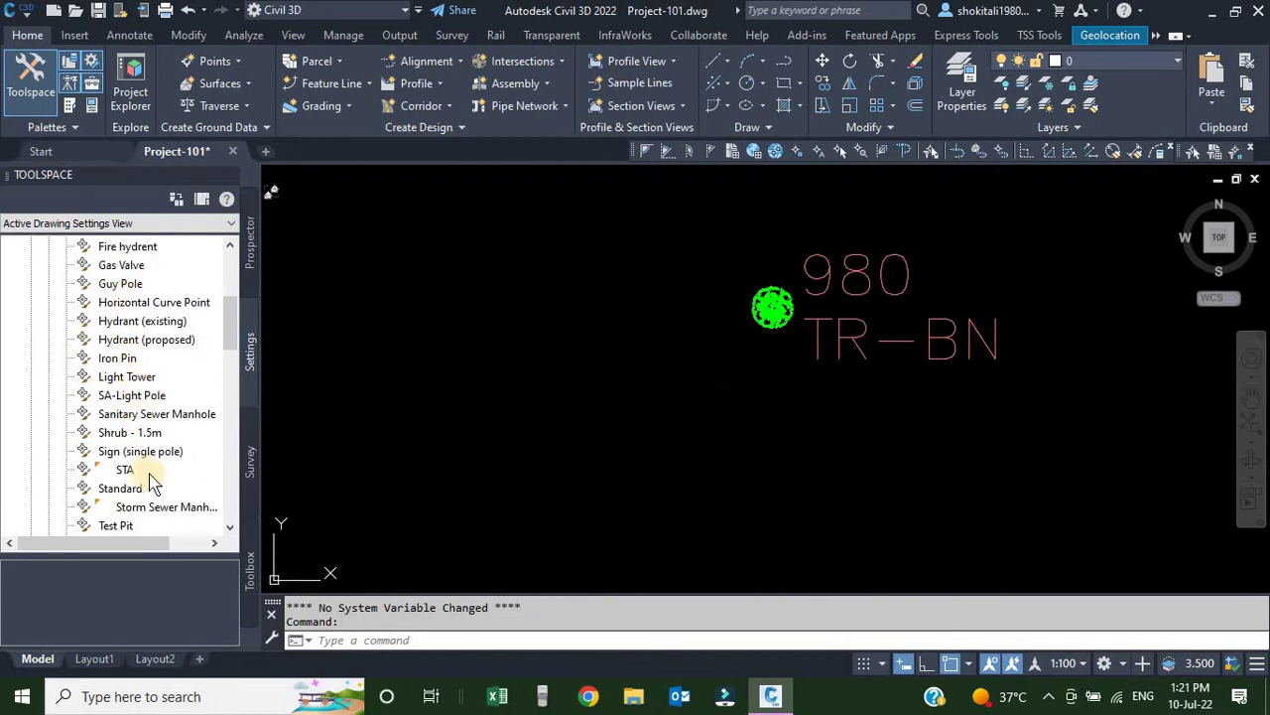
scroll(151, 484, "down", 3)
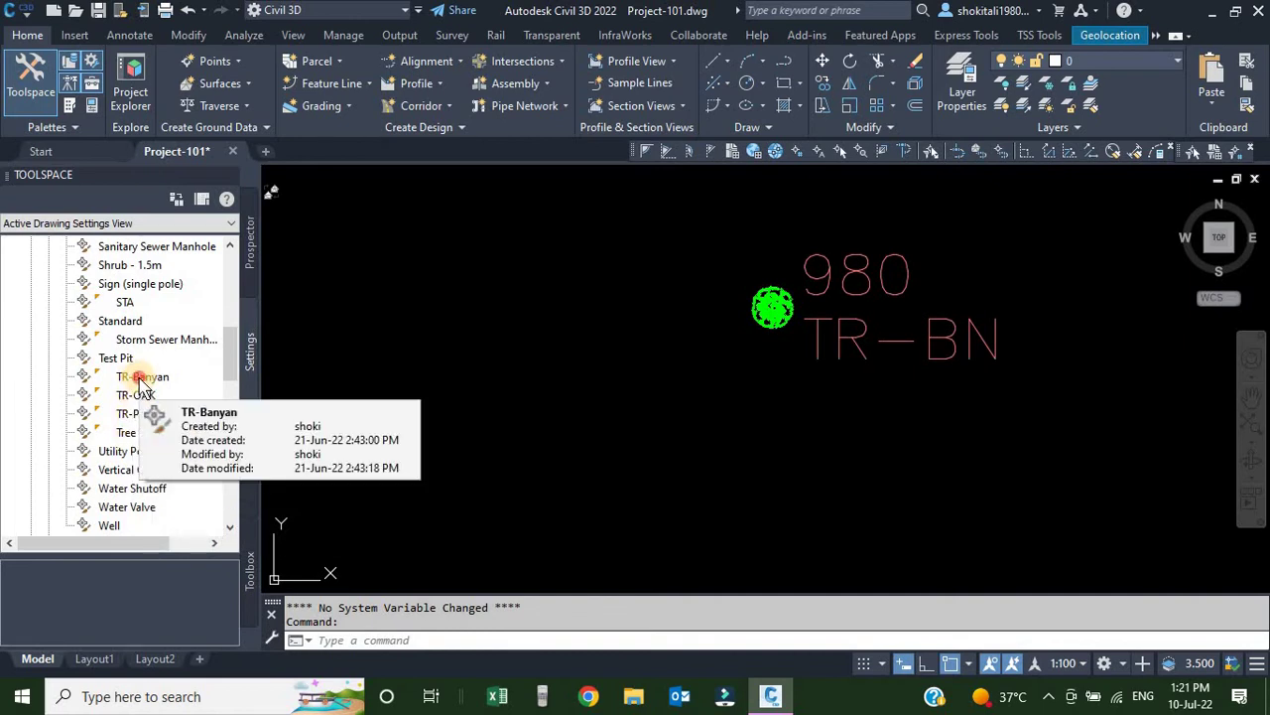
left_click(139, 377)
right_click(164, 380)
left_click(194, 390)
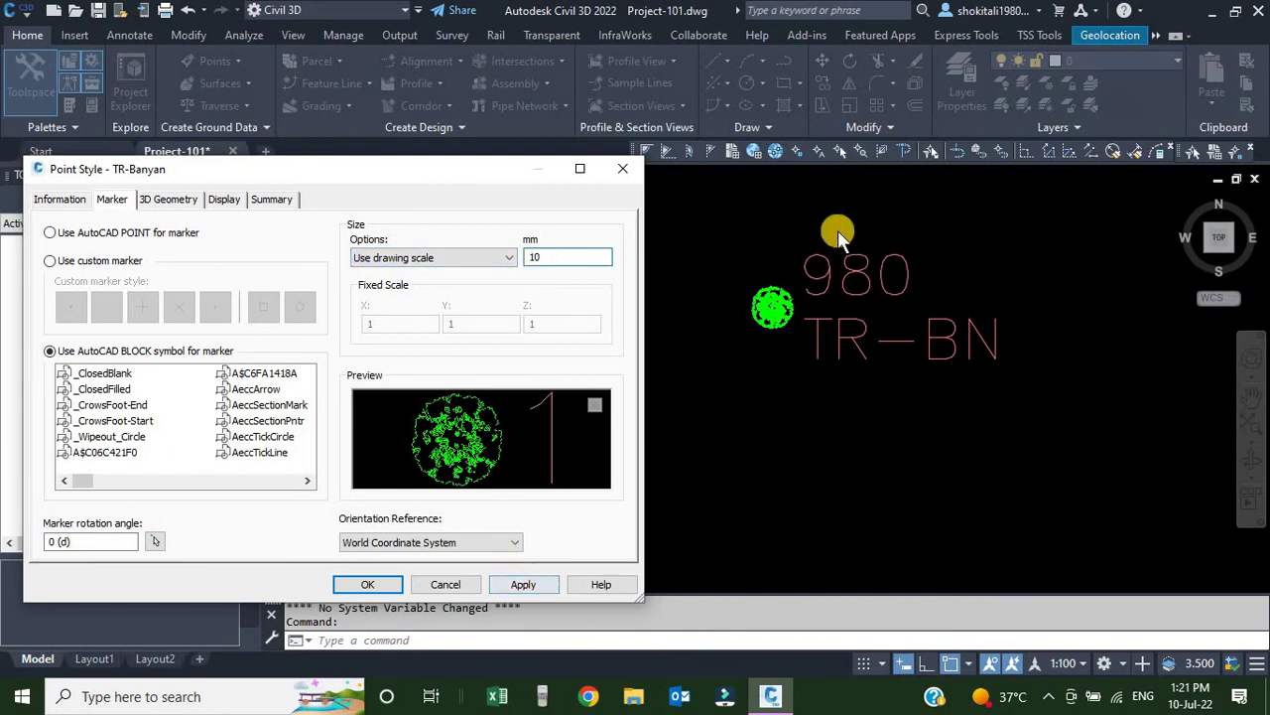
left_click(526, 585)
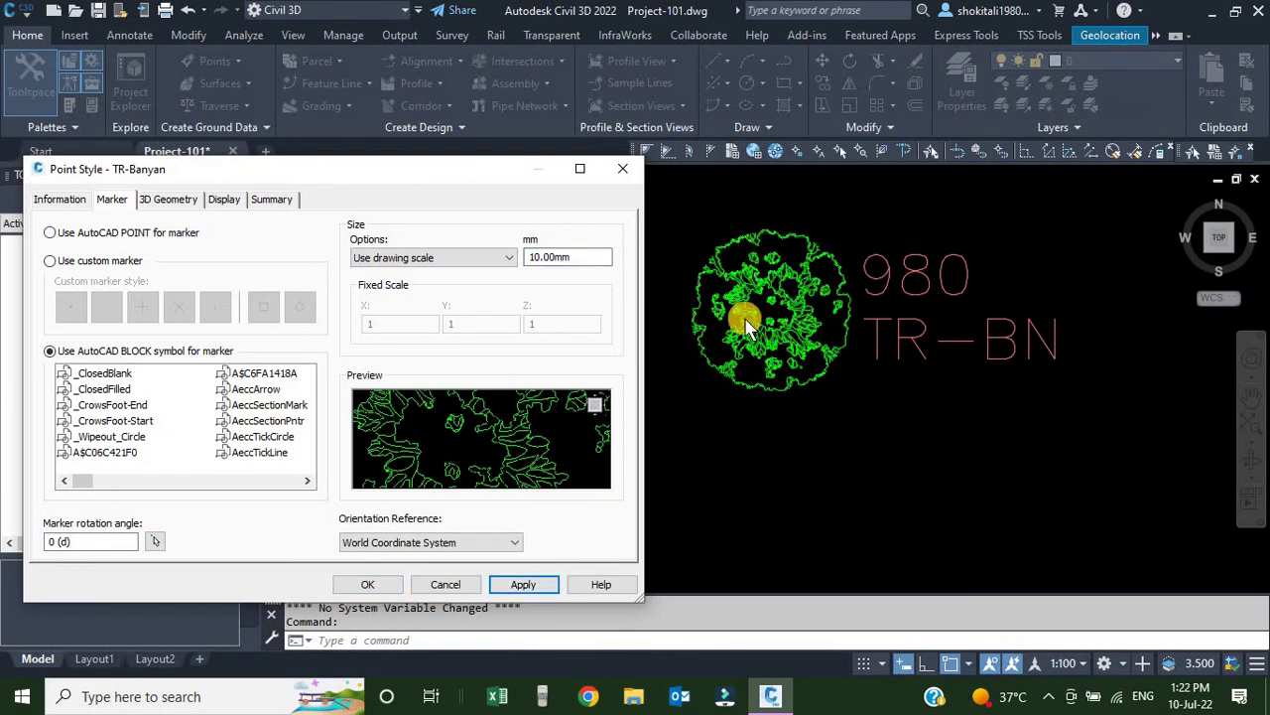
left_click(373, 585)
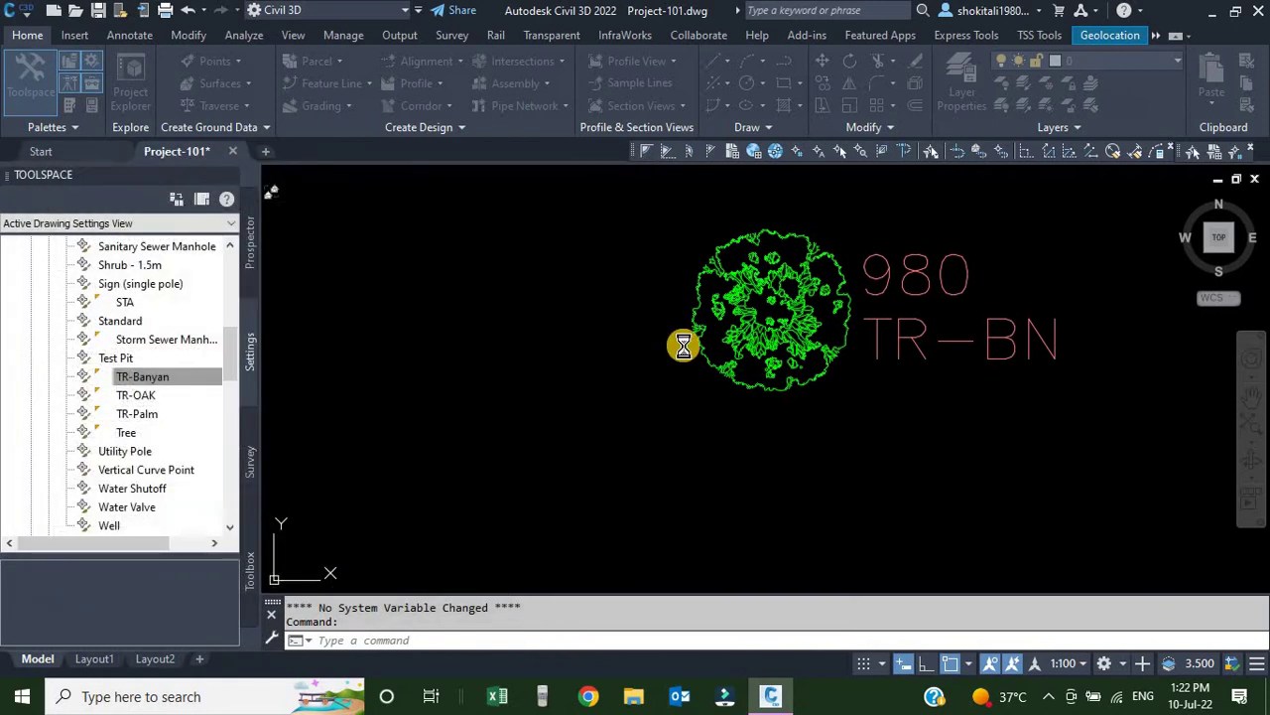
Open the TR-OAK point style for editing and select its marker size value.
scroll(684, 293, "down", 5)
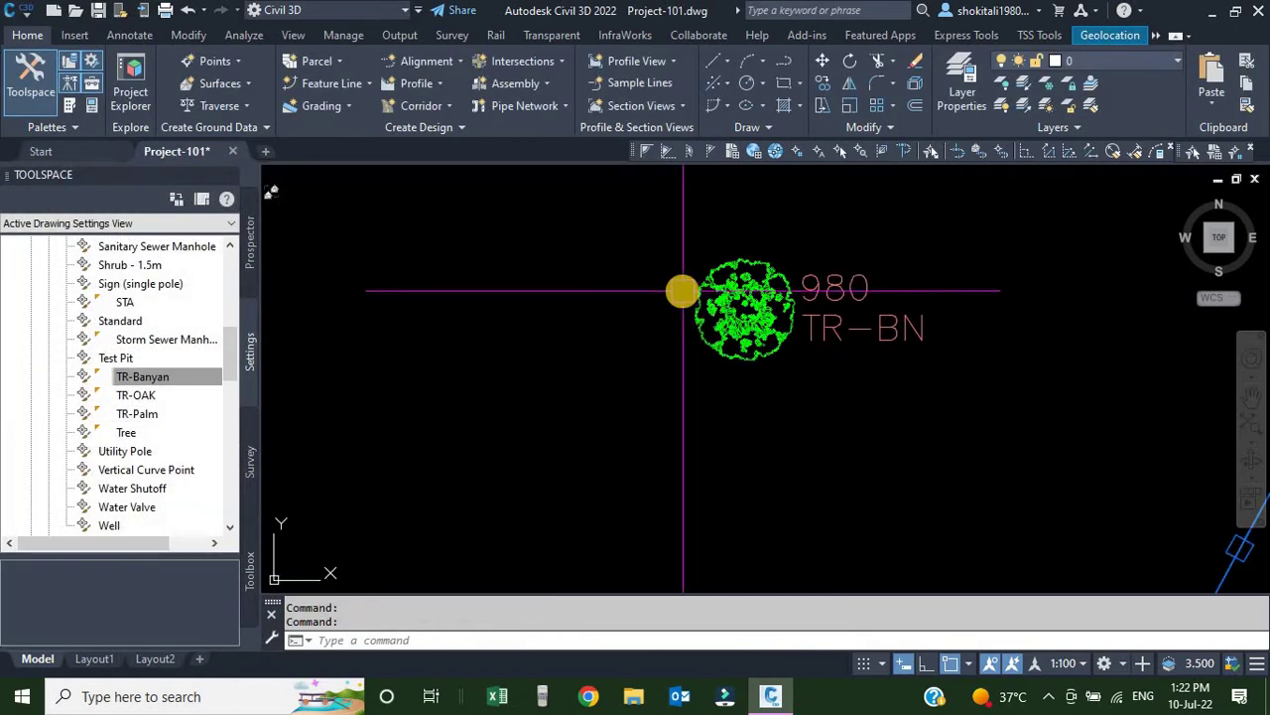
scroll(610, 397, "up", 5)
scroll(586, 377, "up", 3)
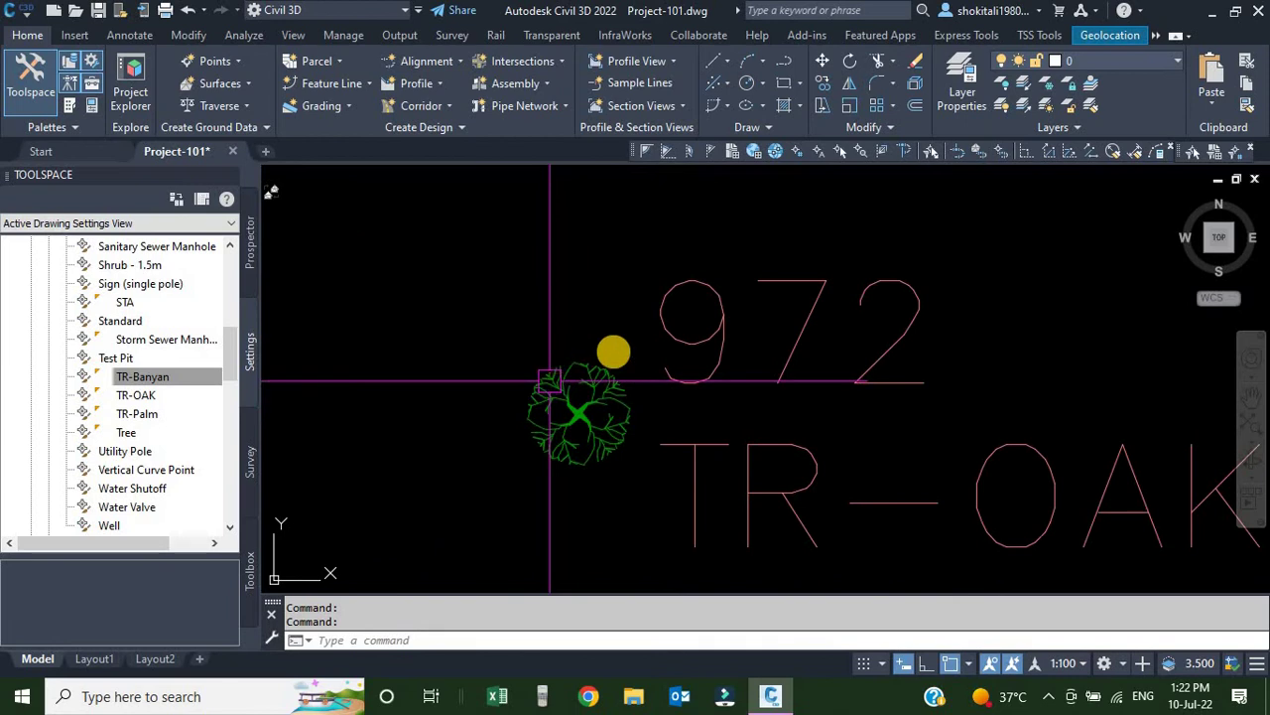
scroll(587, 407, "down", 4)
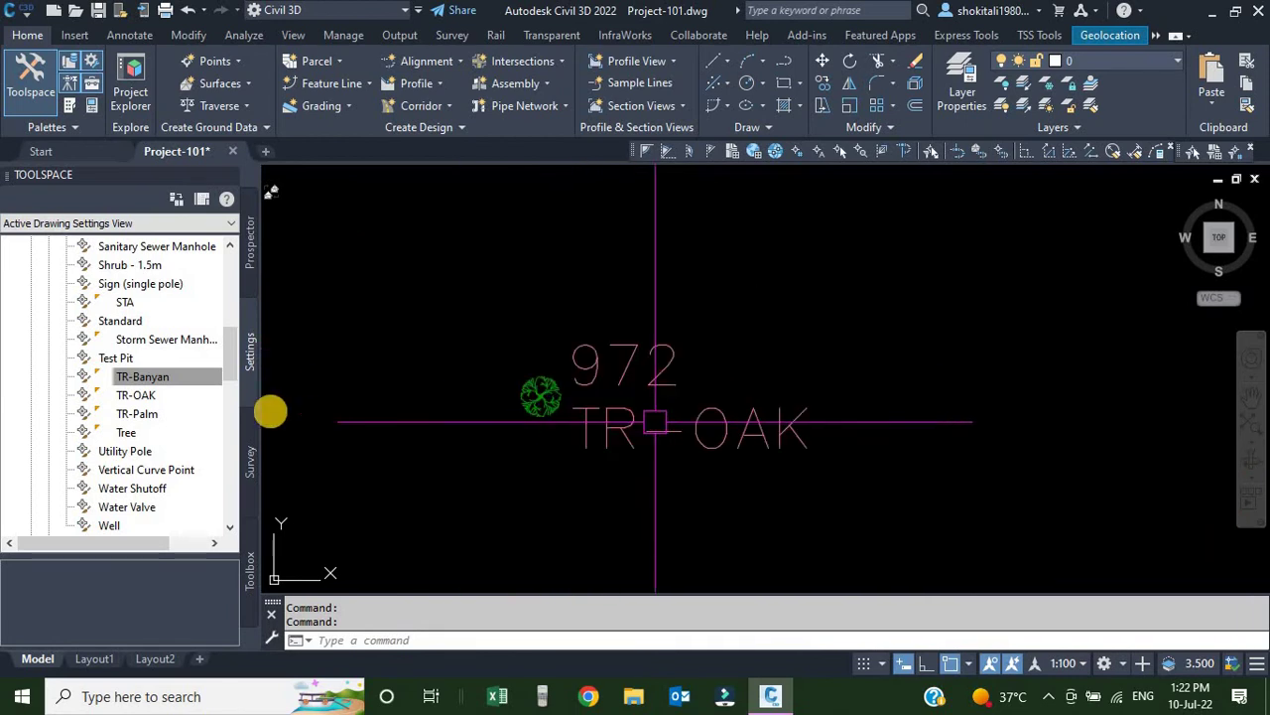
right_click(142, 402)
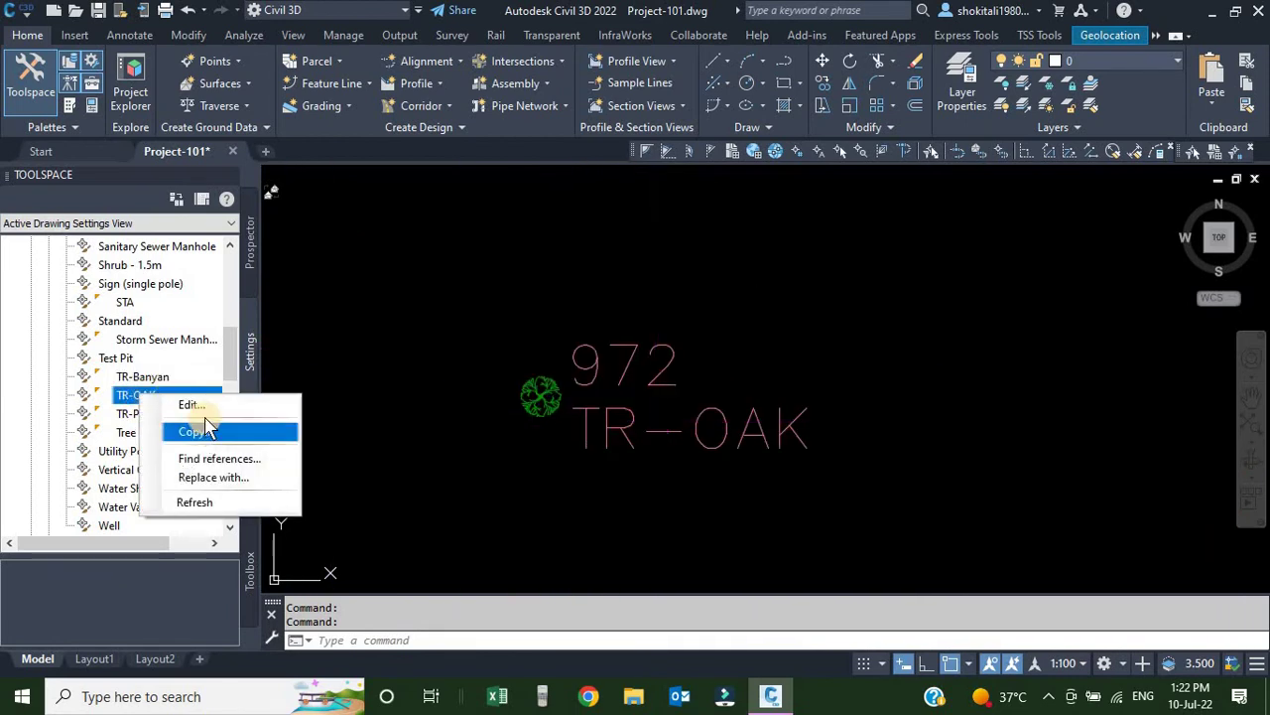
left_click(205, 402)
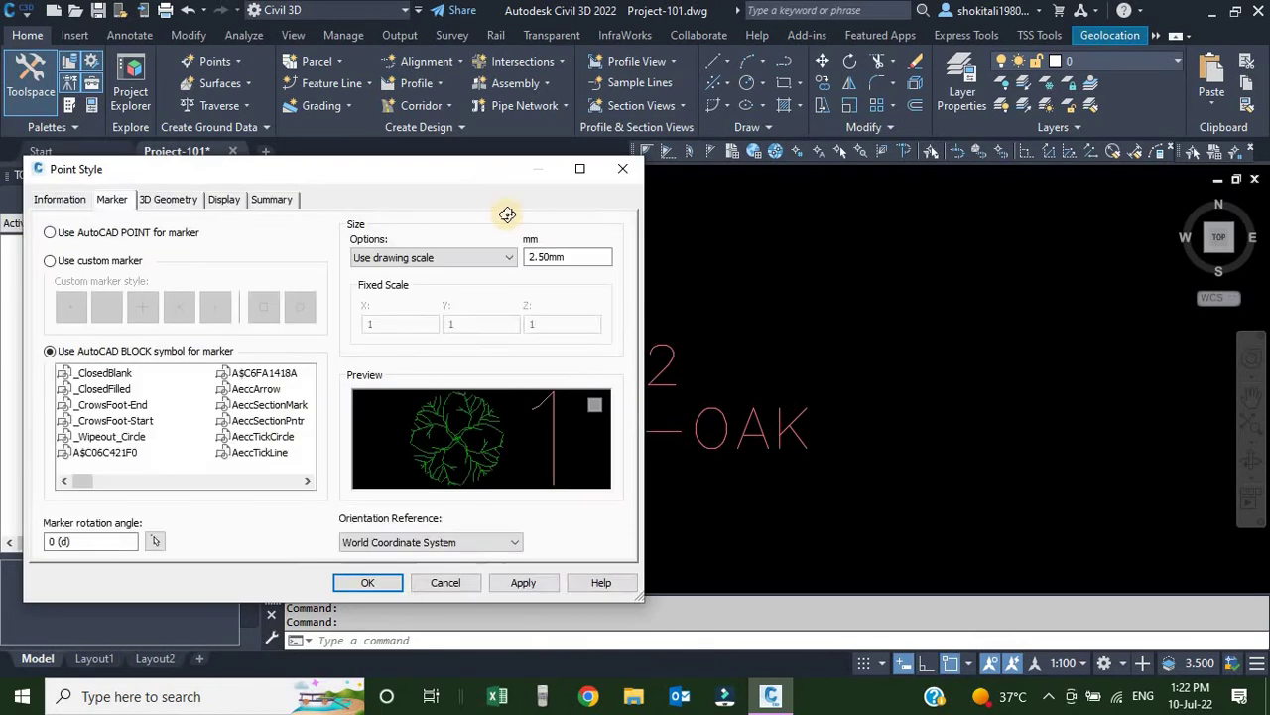
mouse_move(450, 174)
left_mouse_down()
mouse_move(588, 167)
mouse_move(1058, 68)
mouse_move(1088, 133)
left_mouse_up()
left_click_drag(1210, 218, 1112, 239)
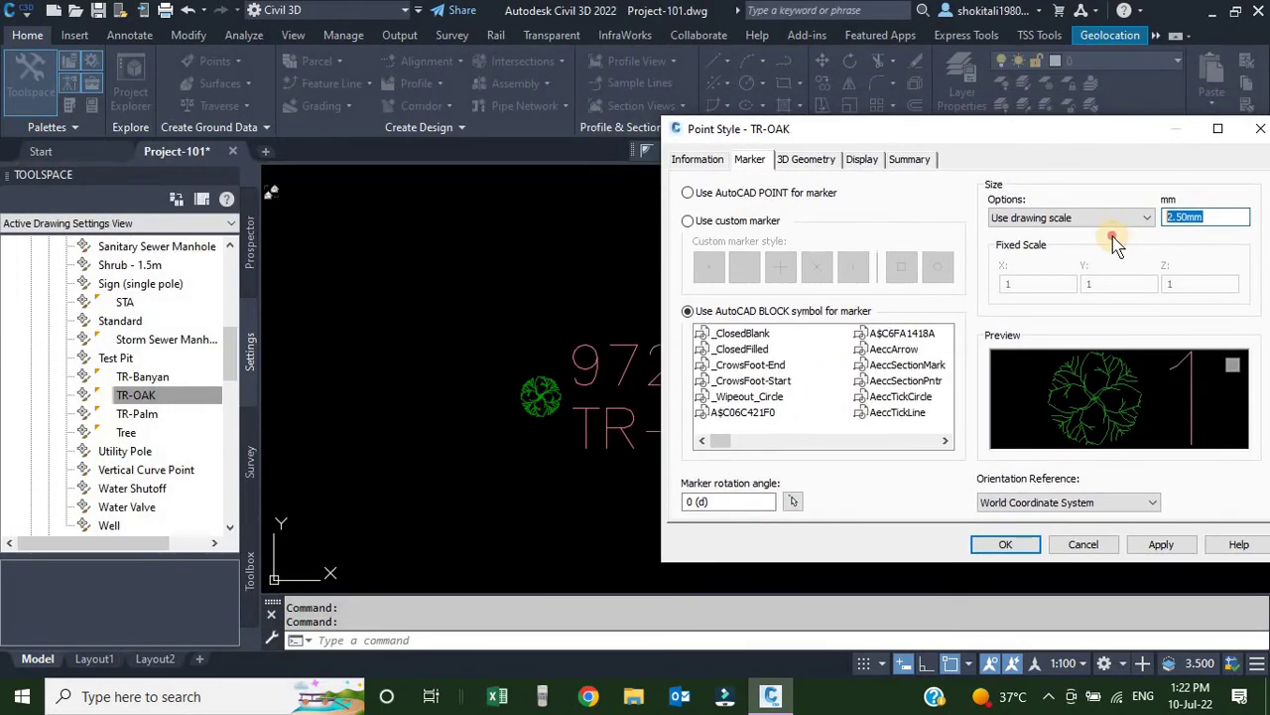
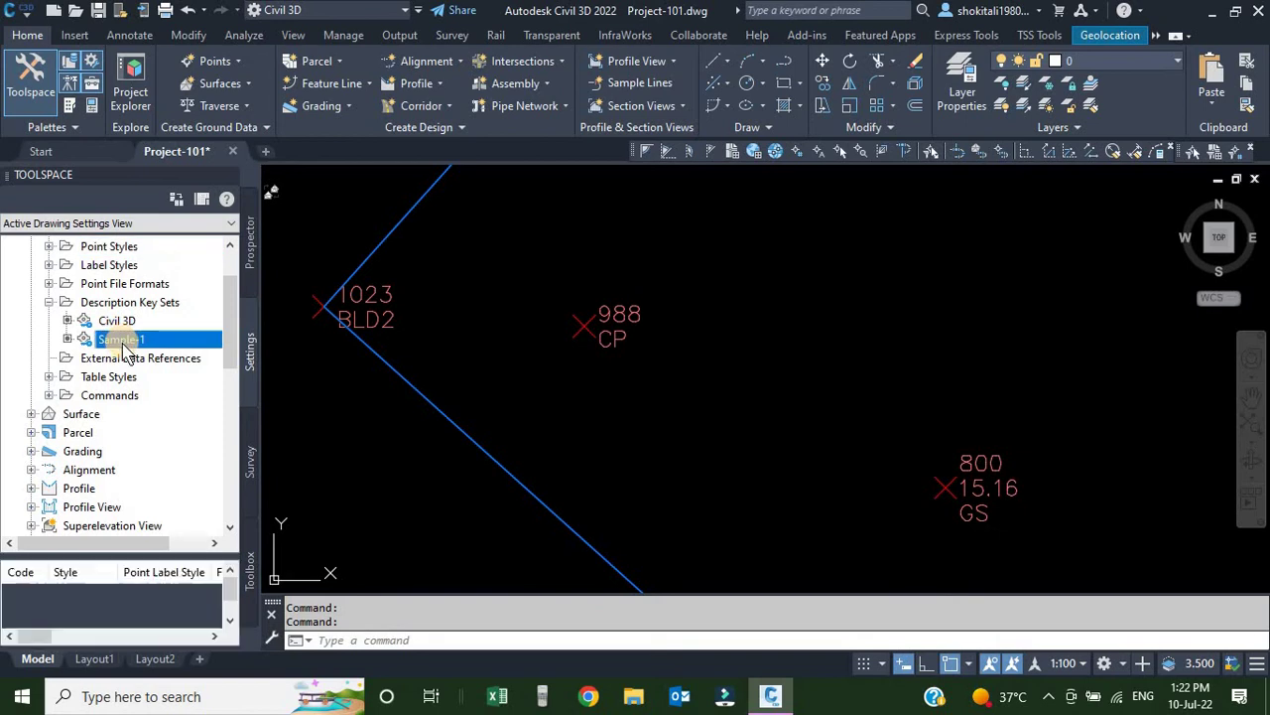
Open the keys of the Sample-1 set for editing, copy the TR-OAK key and give the copy the code CP.
right_click(124, 343)
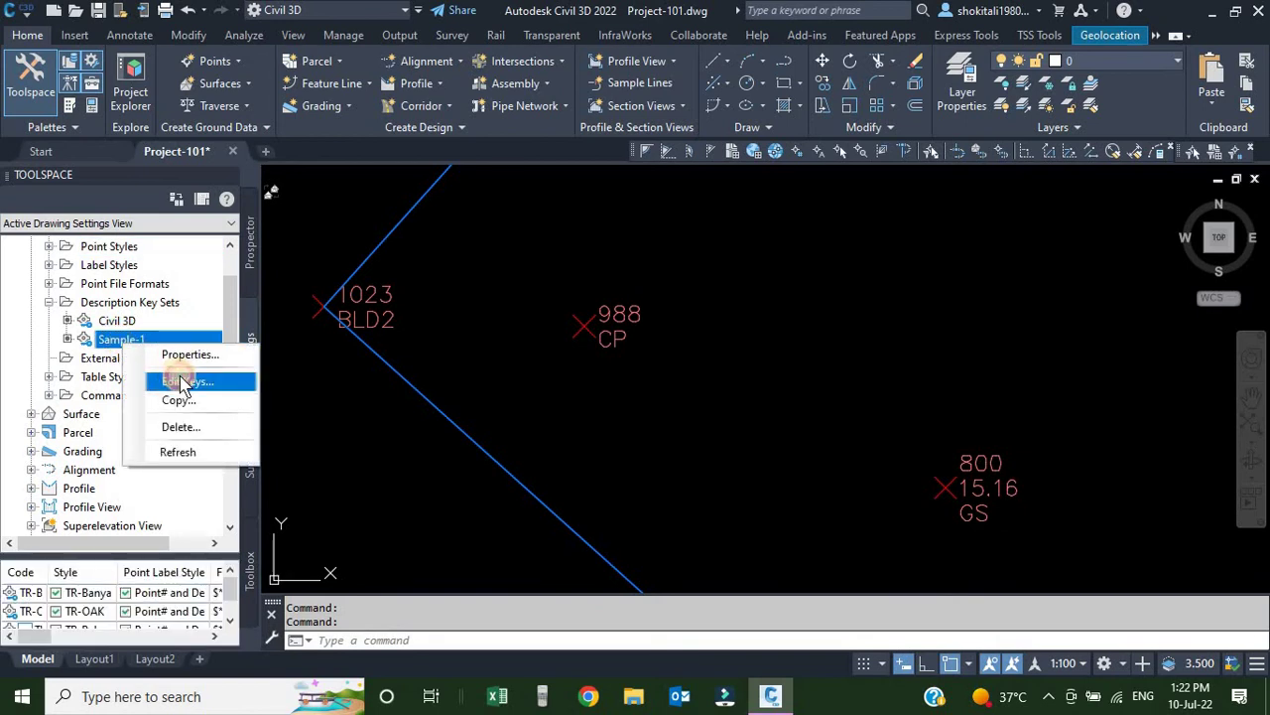
left_click(179, 382)
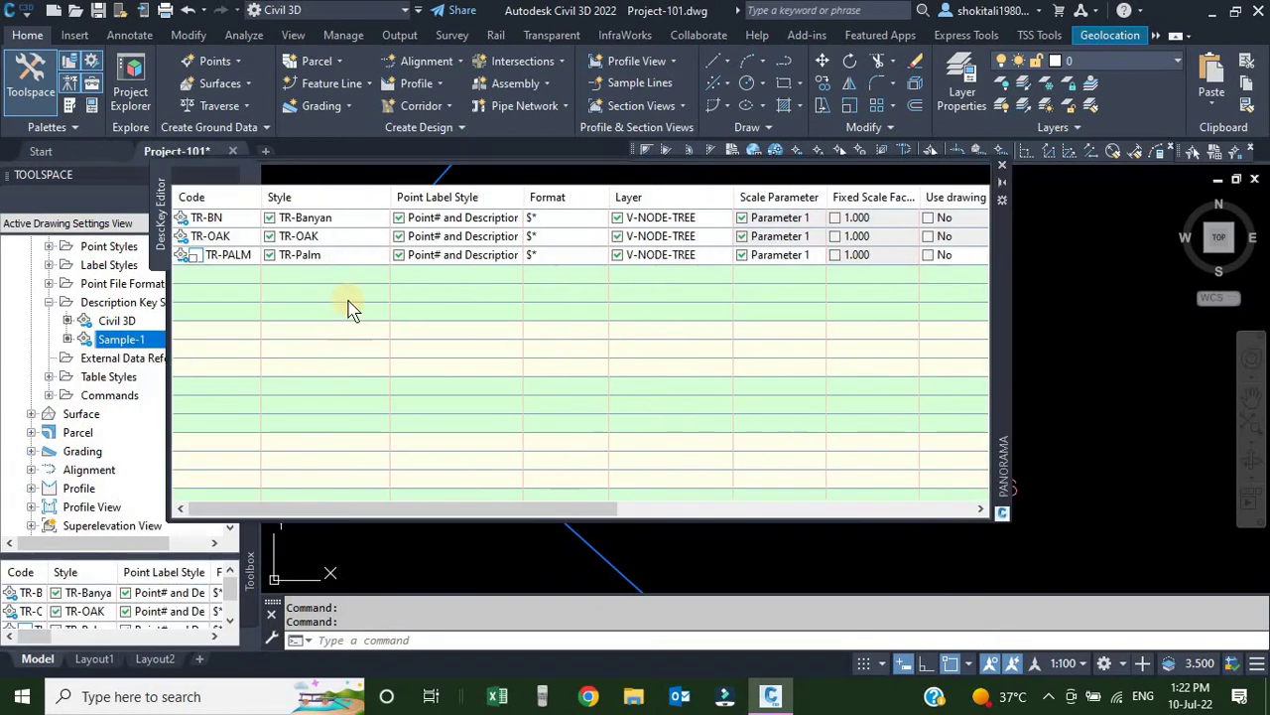
right_click(232, 239)
left_click(288, 268)
left_click(220, 273)
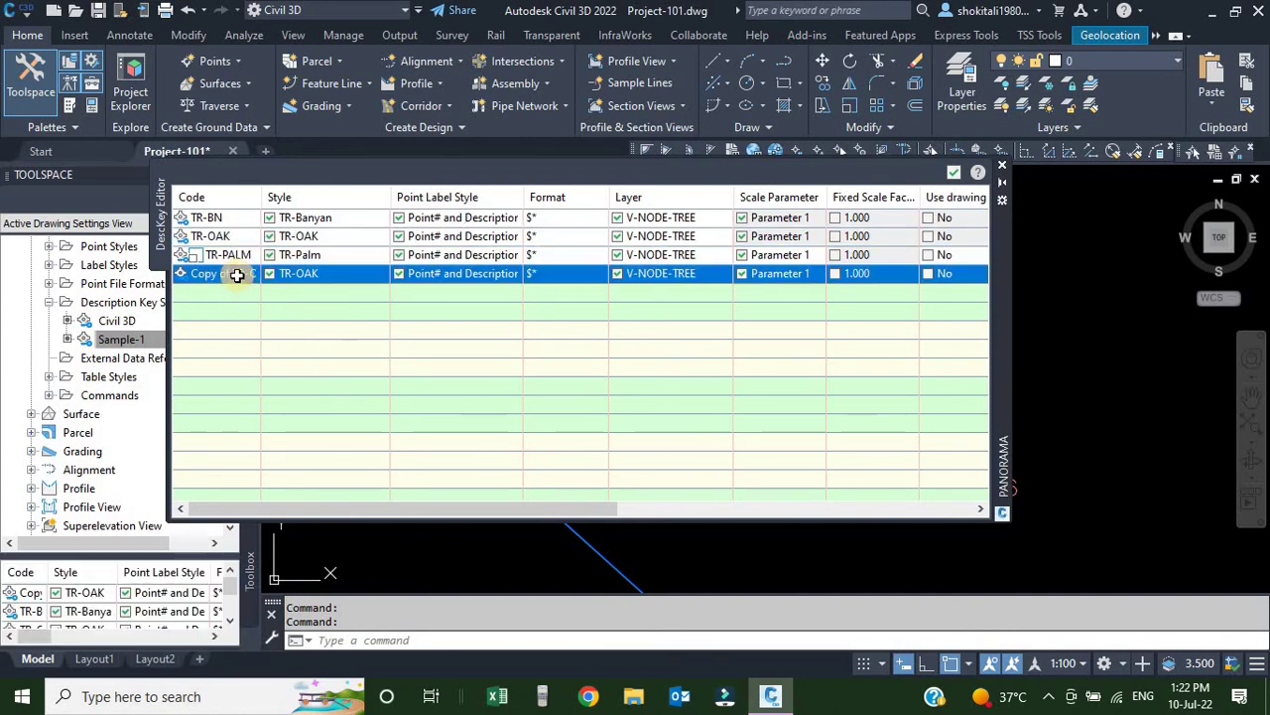
left_click(236, 276)
type("CP")
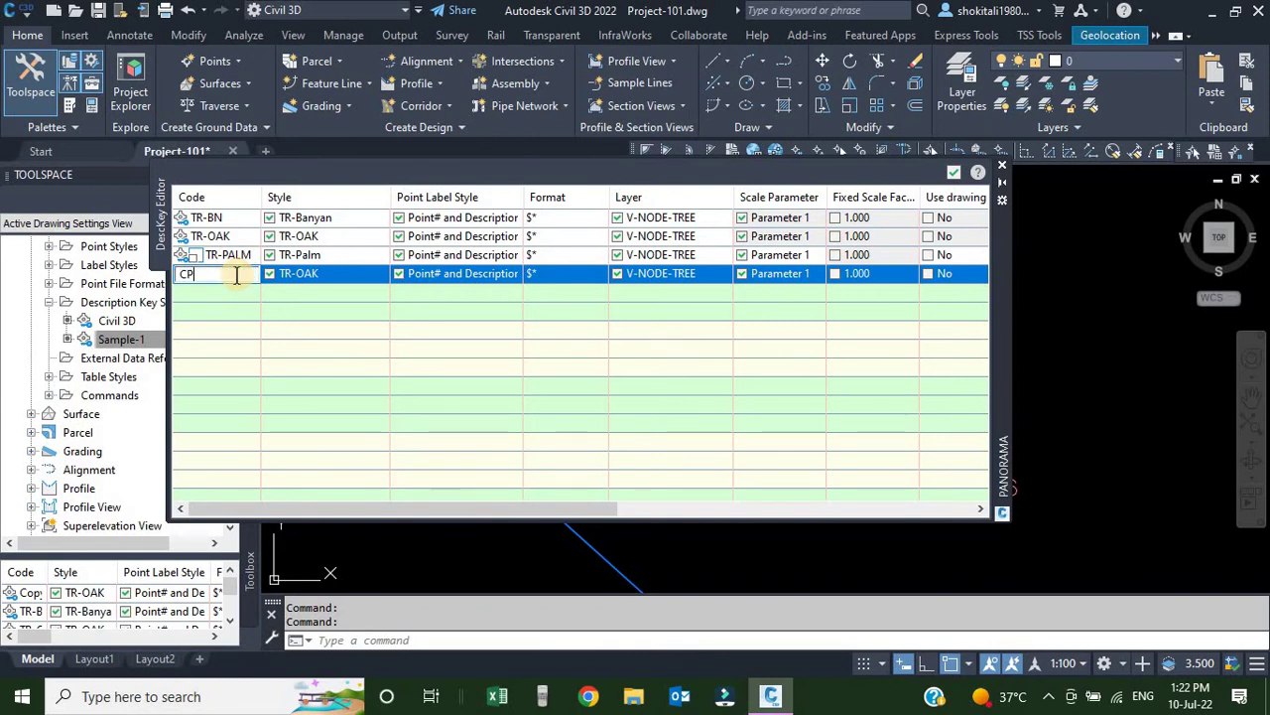
Set the CP key's point style to Camera Pole.
left_click(337, 273)
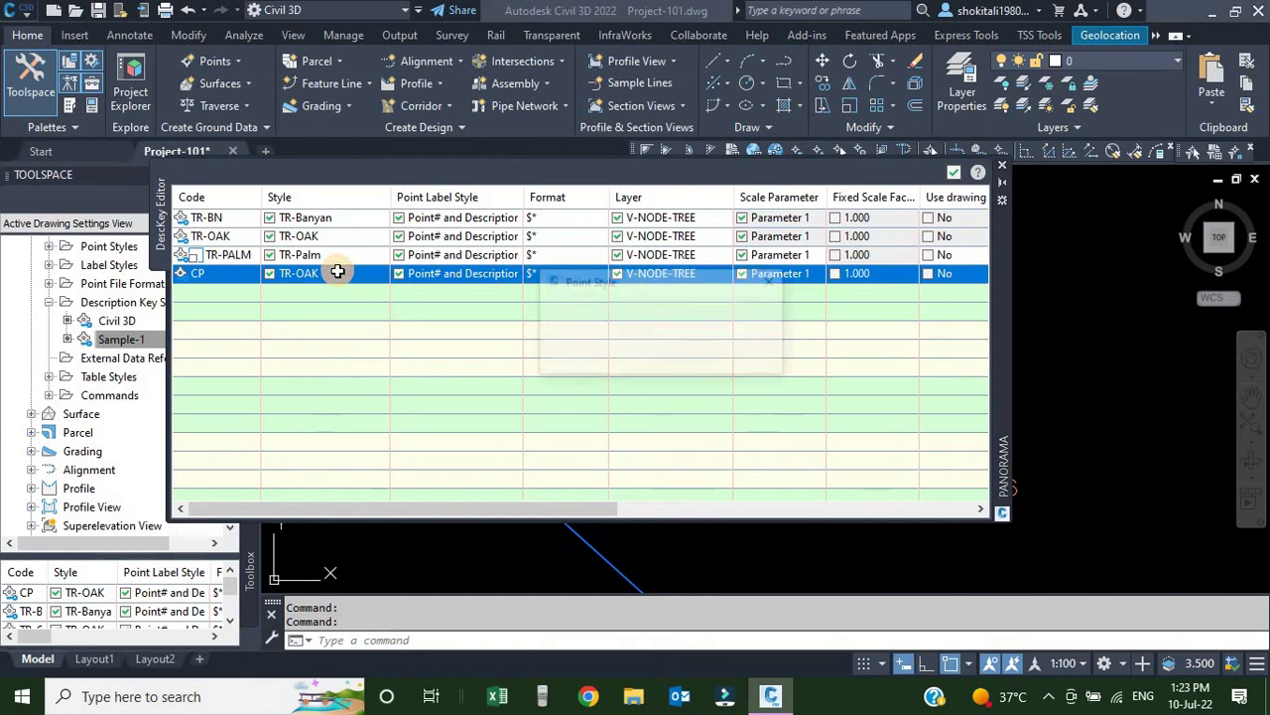
left_click(338, 271)
left_click(647, 328)
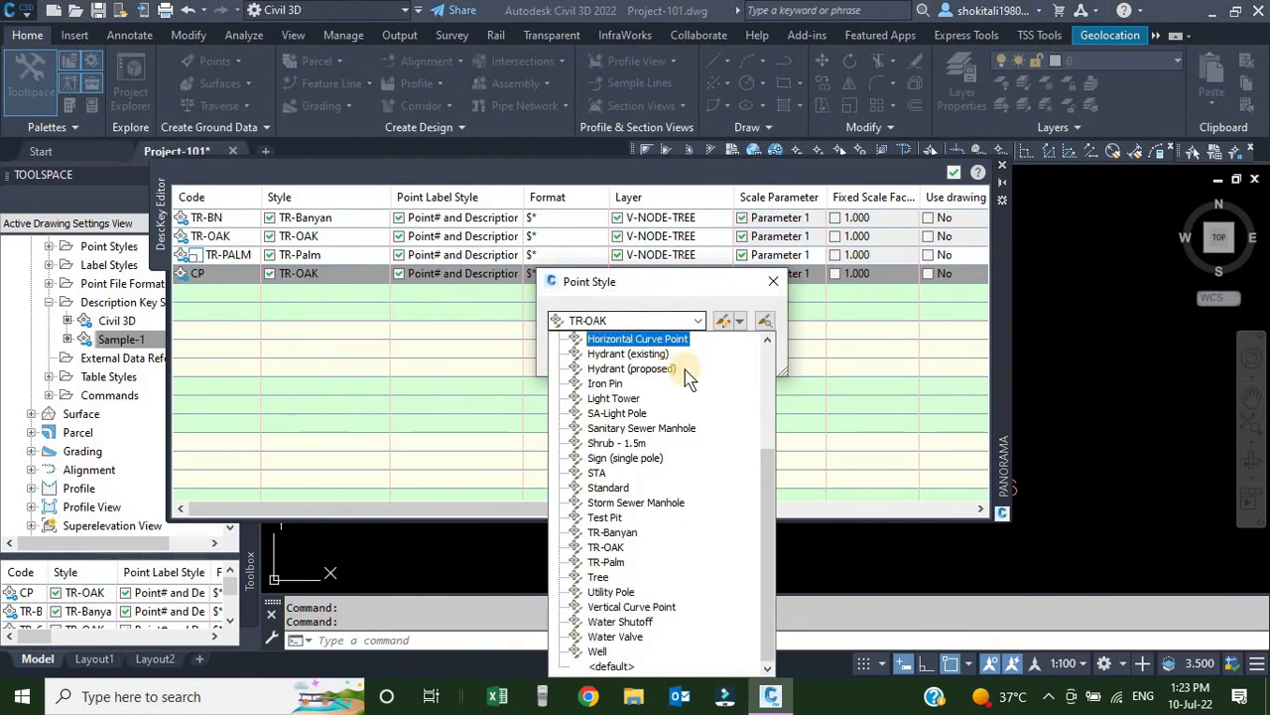
scroll(667, 395, "up", 3)
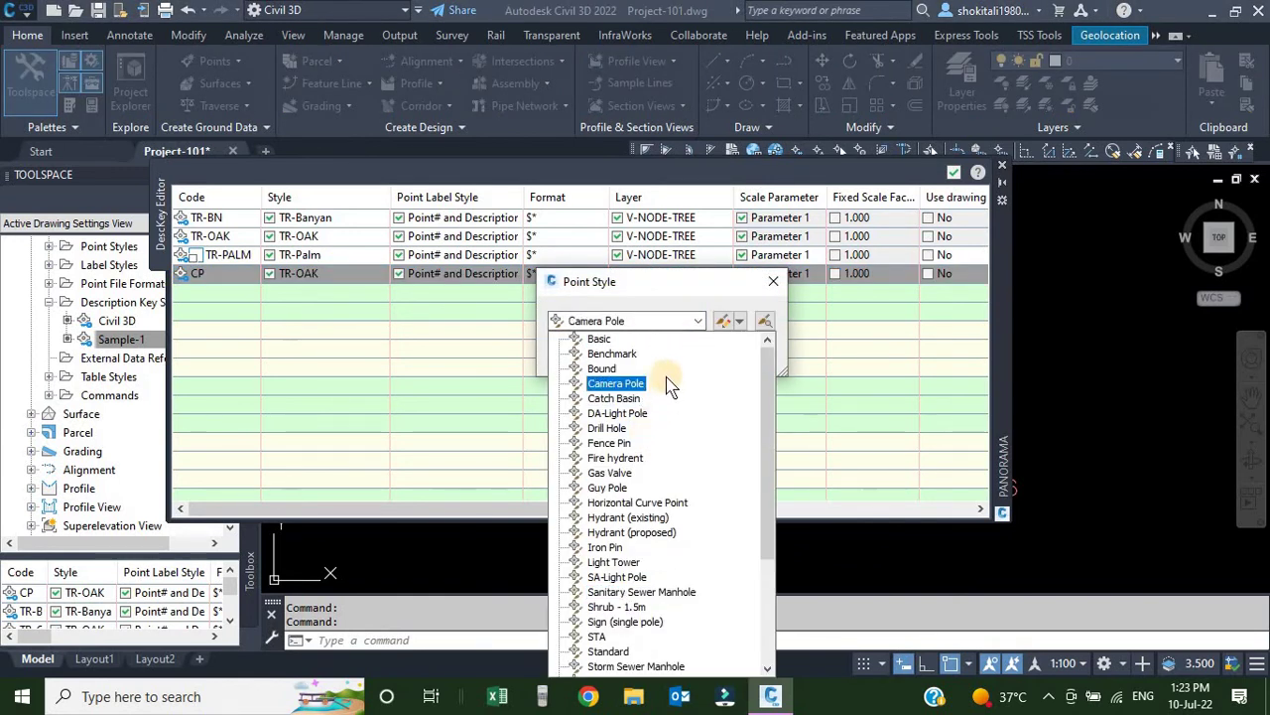
left_click(615, 385)
left_click(601, 358)
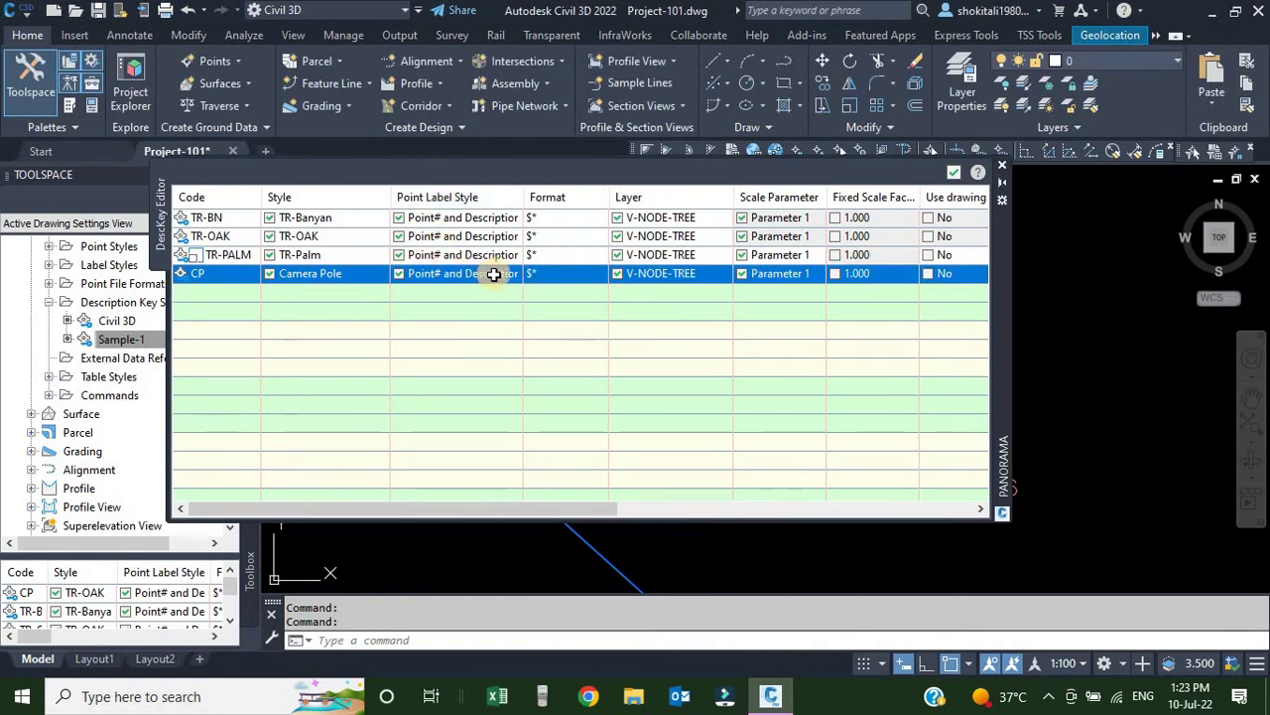
Create a new layer named V-SITE-CAMERA POLE from the CP key's layer selection.
left_click(708, 275)
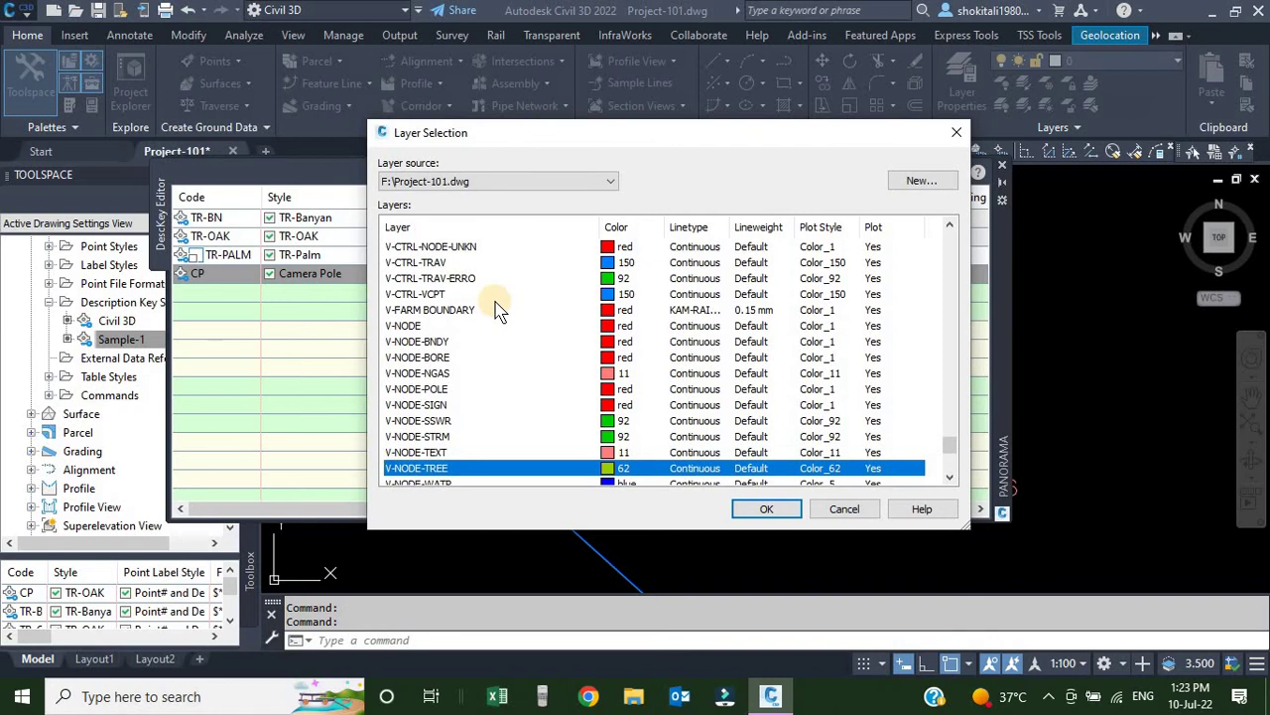
left_click(917, 181)
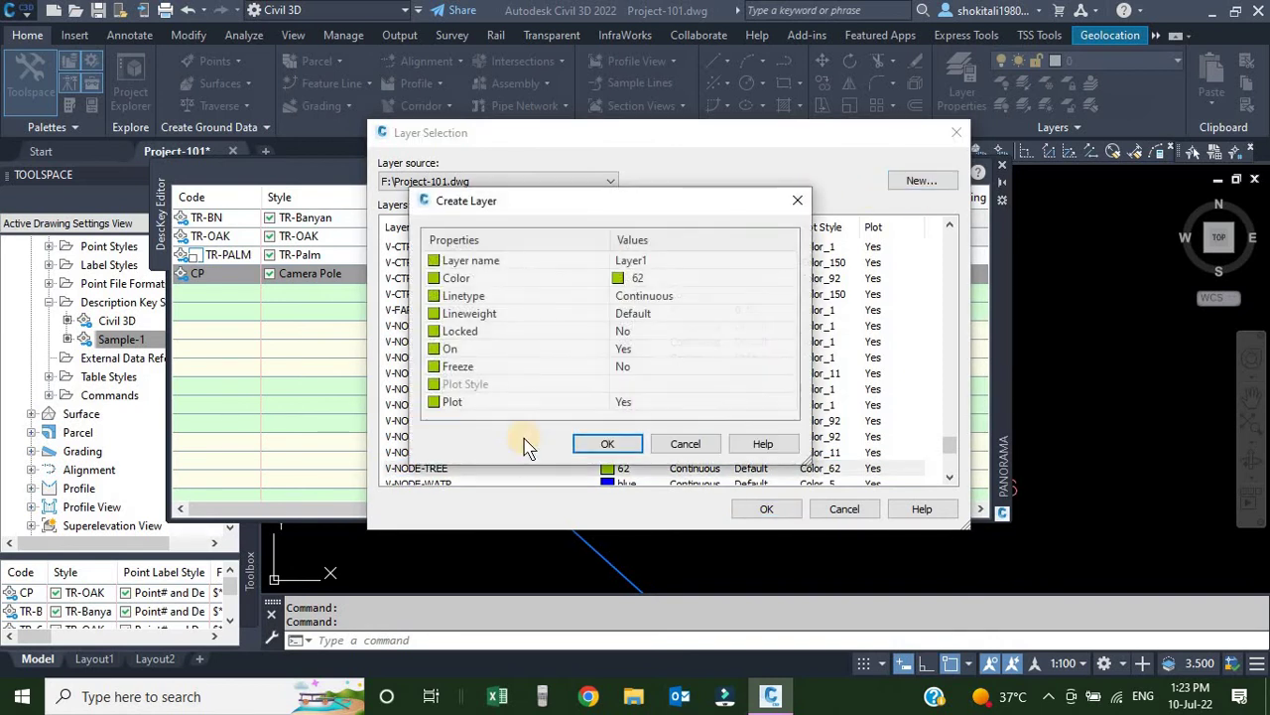
left_click(672, 260)
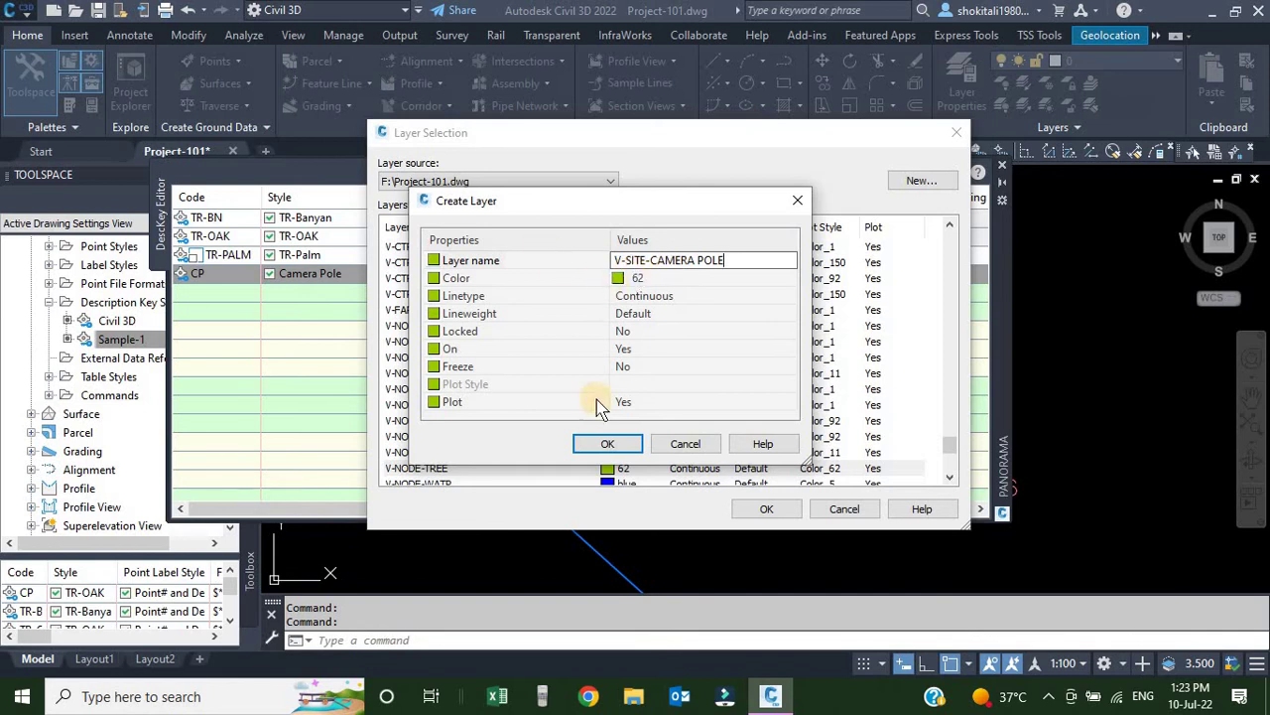
left_click(609, 449)
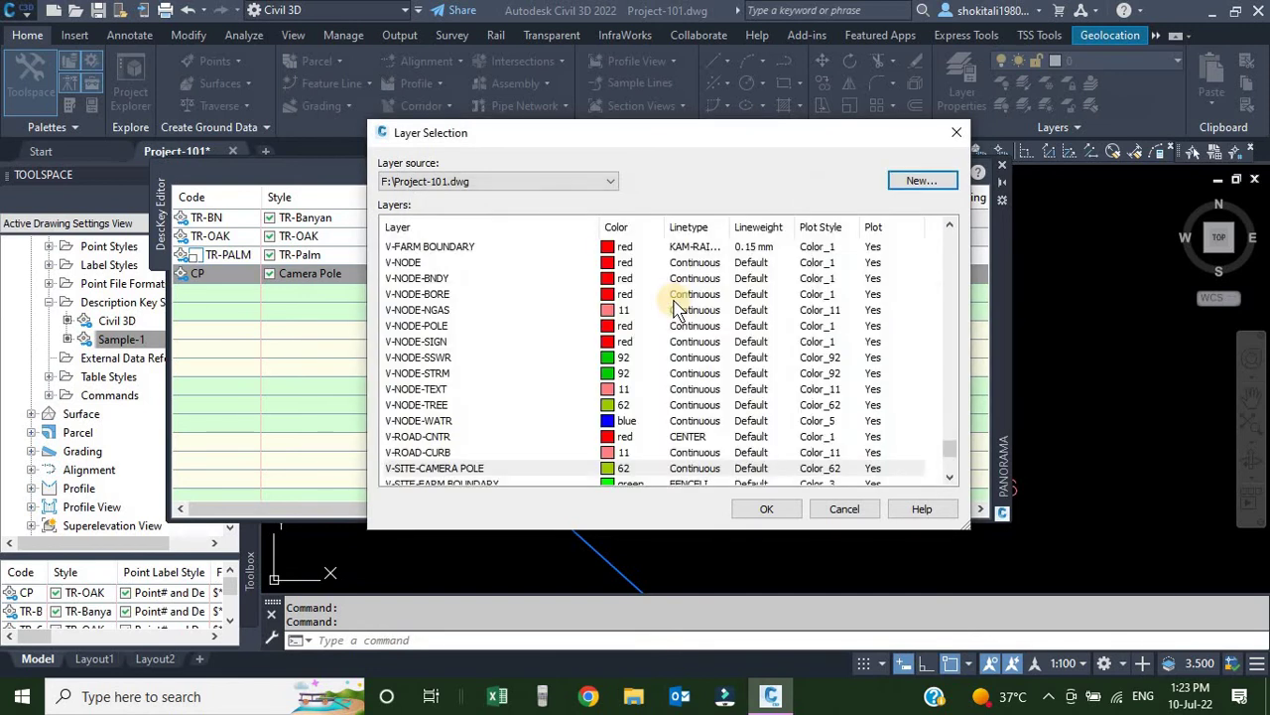
Assign the V-SITE-CAMERA POLE layer to the CP key and accept the description key edits.
scroll(467, 385, "down", 2)
left_click(463, 374)
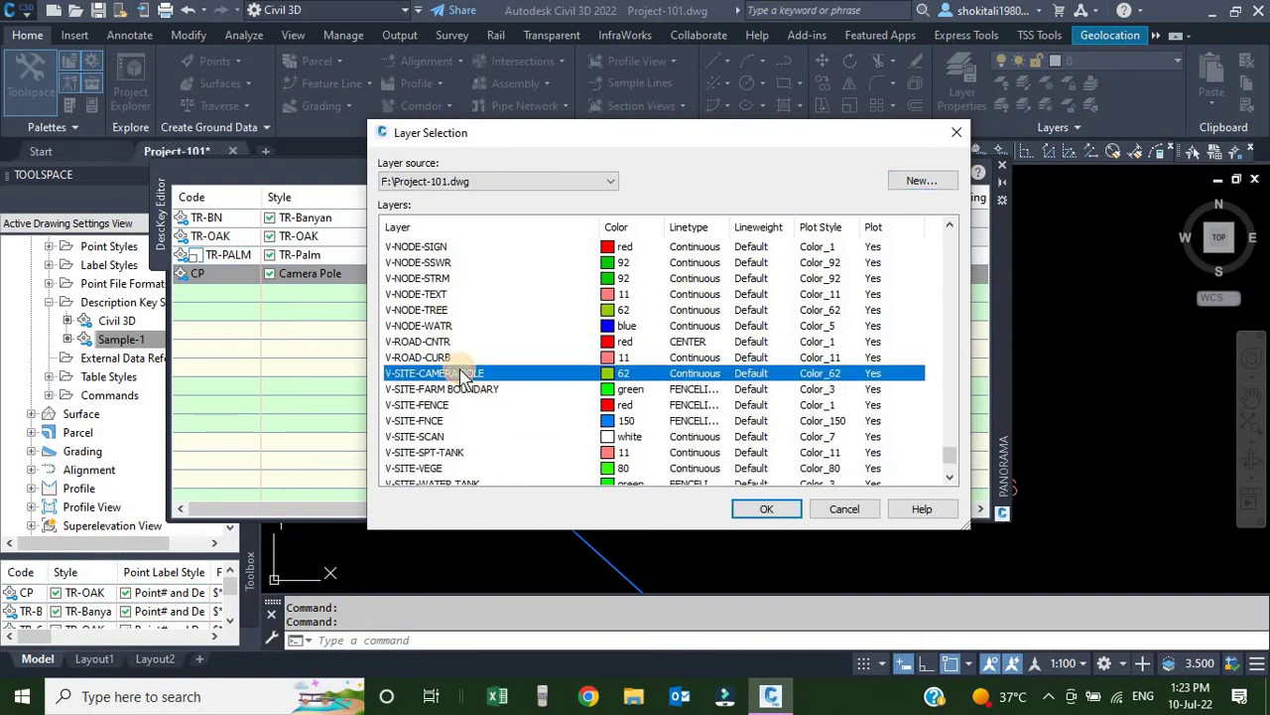
left_click(766, 508)
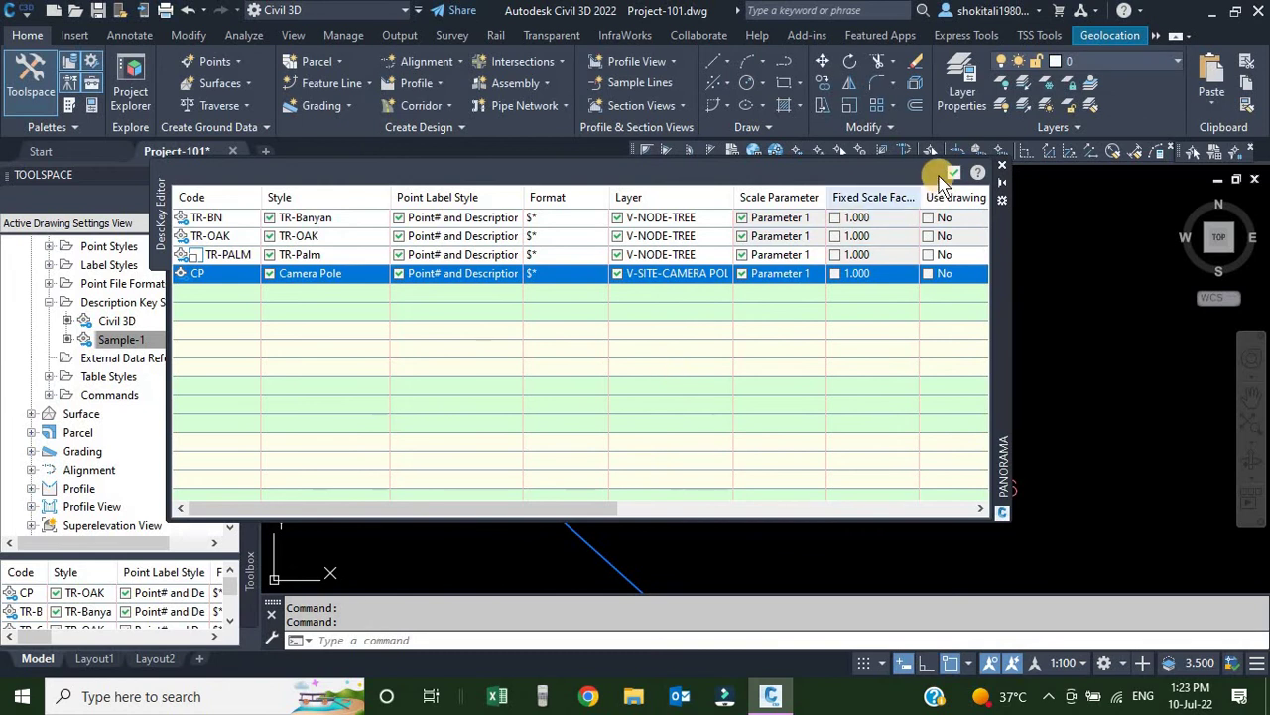
left_click(953, 173)
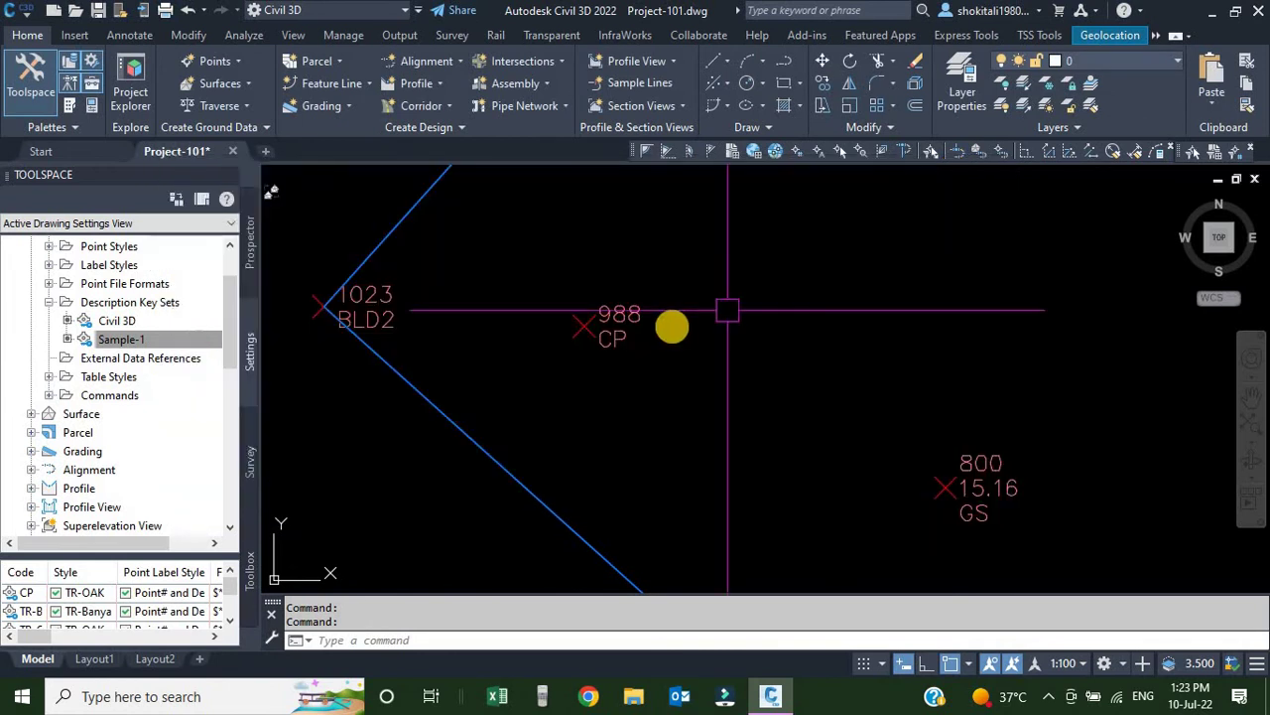
Apply the description keys to the As built 101.csv point group.
middle_click_drag(619, 346, 890, 363)
scroll(853, 357, "up", 3)
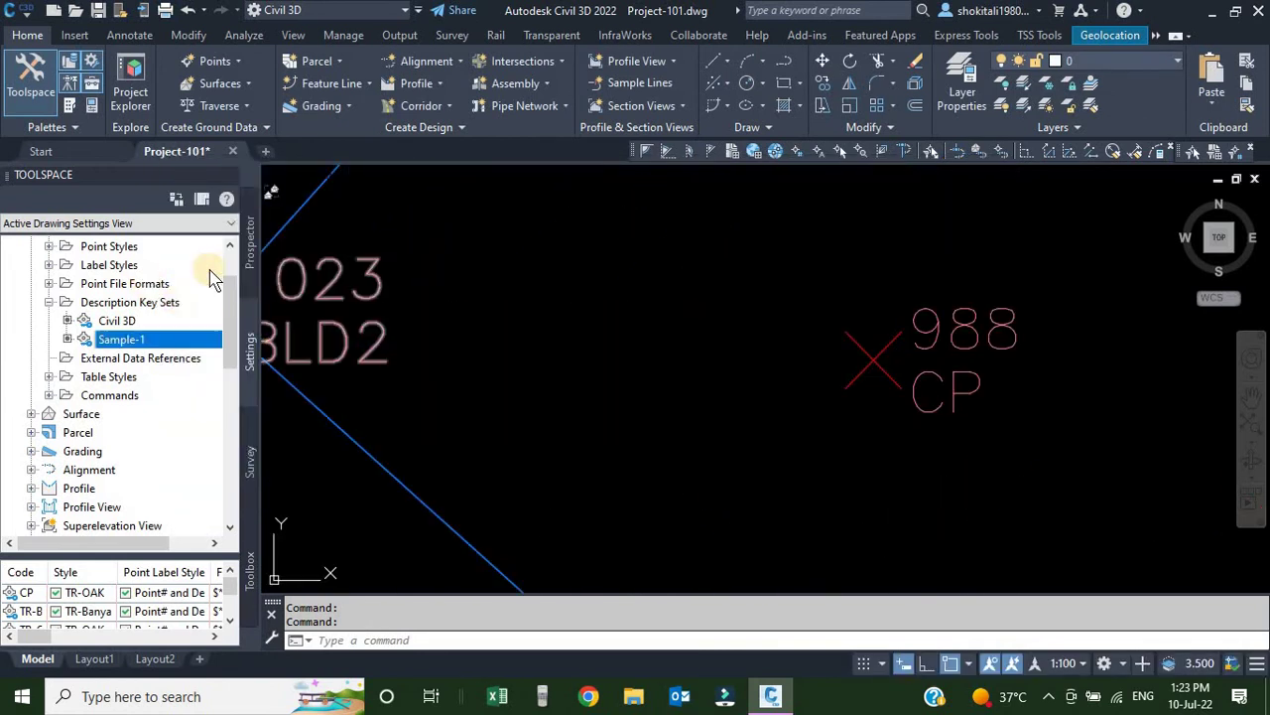
left_click(252, 254)
left_click(119, 302)
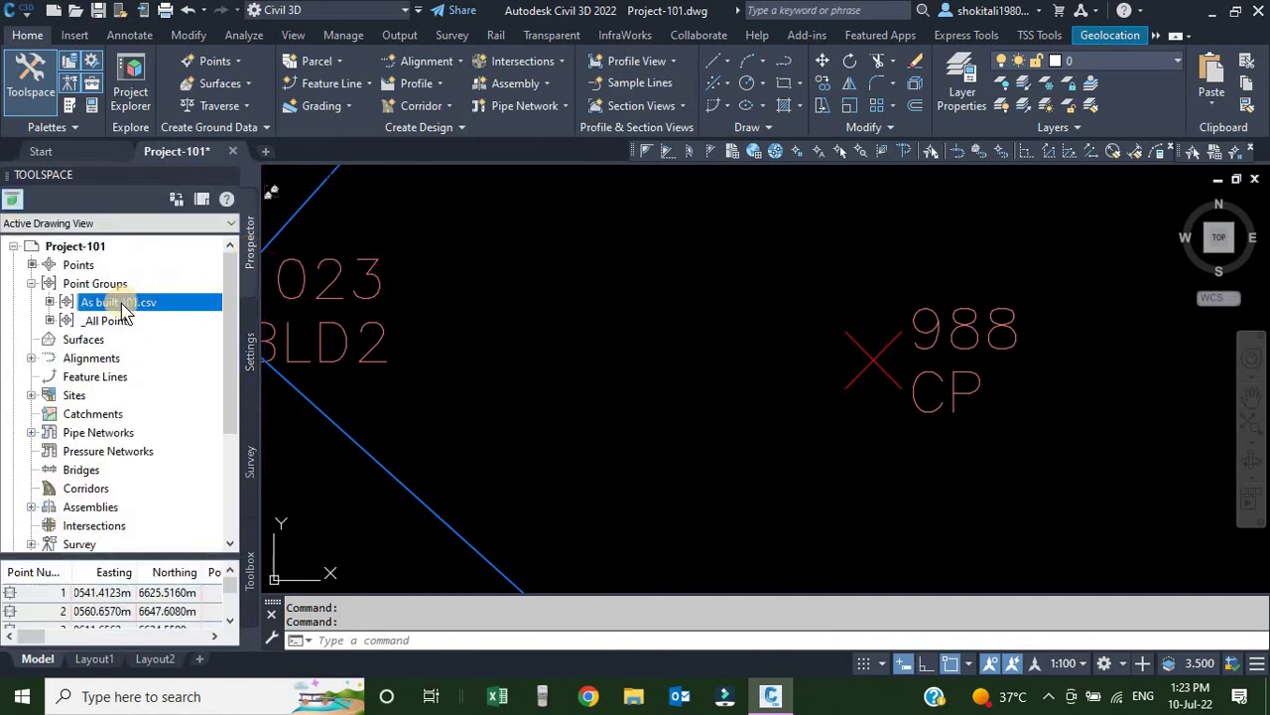
right_click(109, 304)
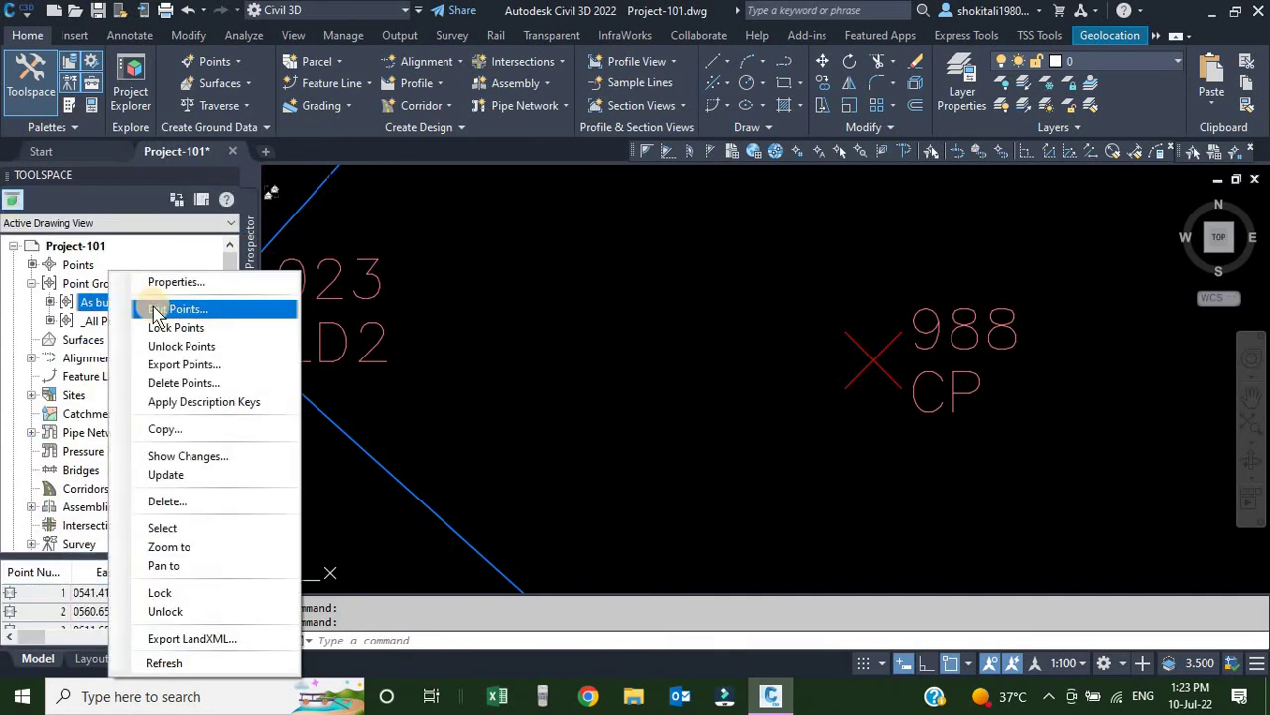
left_click(184, 402)
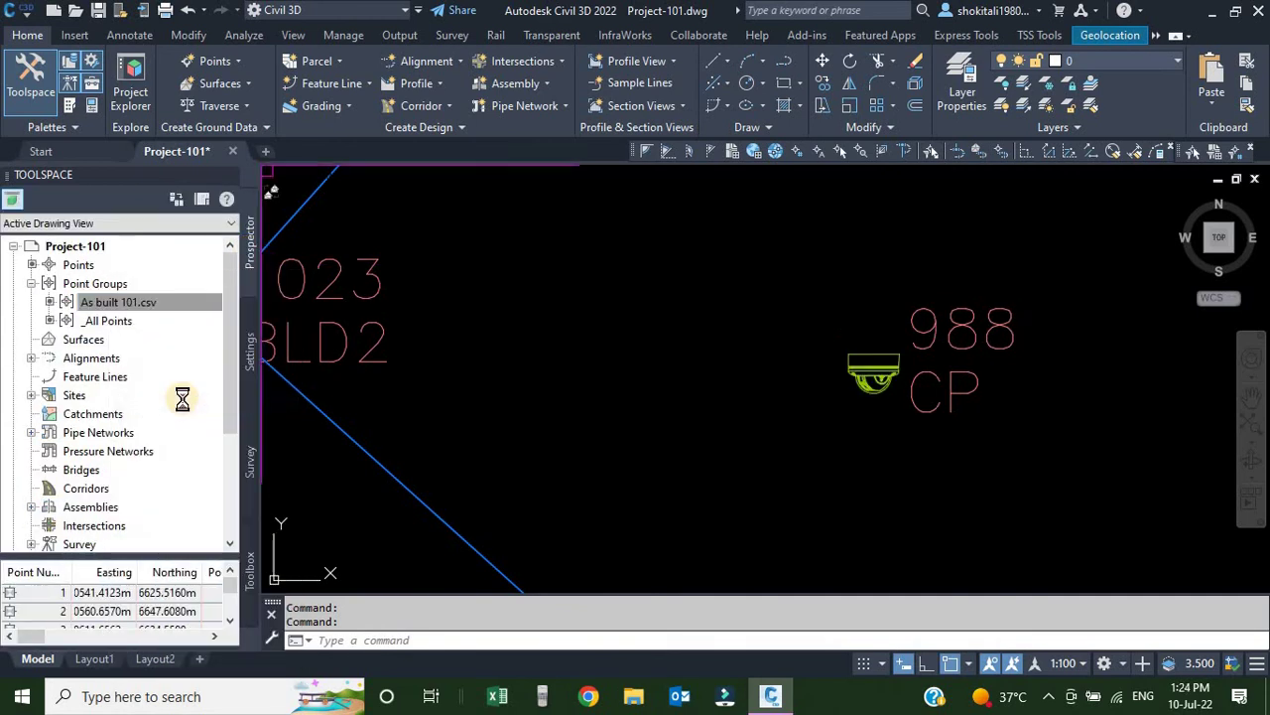
Examine the camera pole symbol at the CP point and the tree symbols across the site.
scroll(903, 384, "up", 3)
scroll(903, 385, "up", 4)
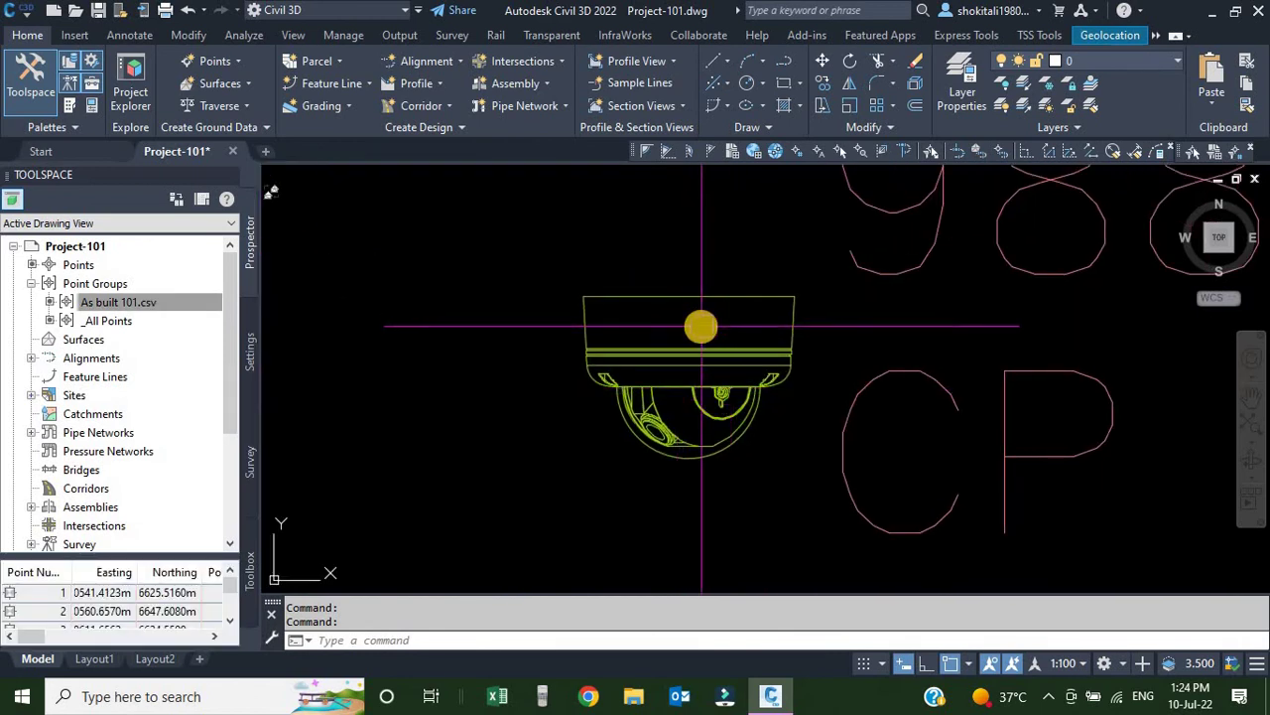
scroll(697, 330, "down", 8)
scroll(749, 327, "down", 2)
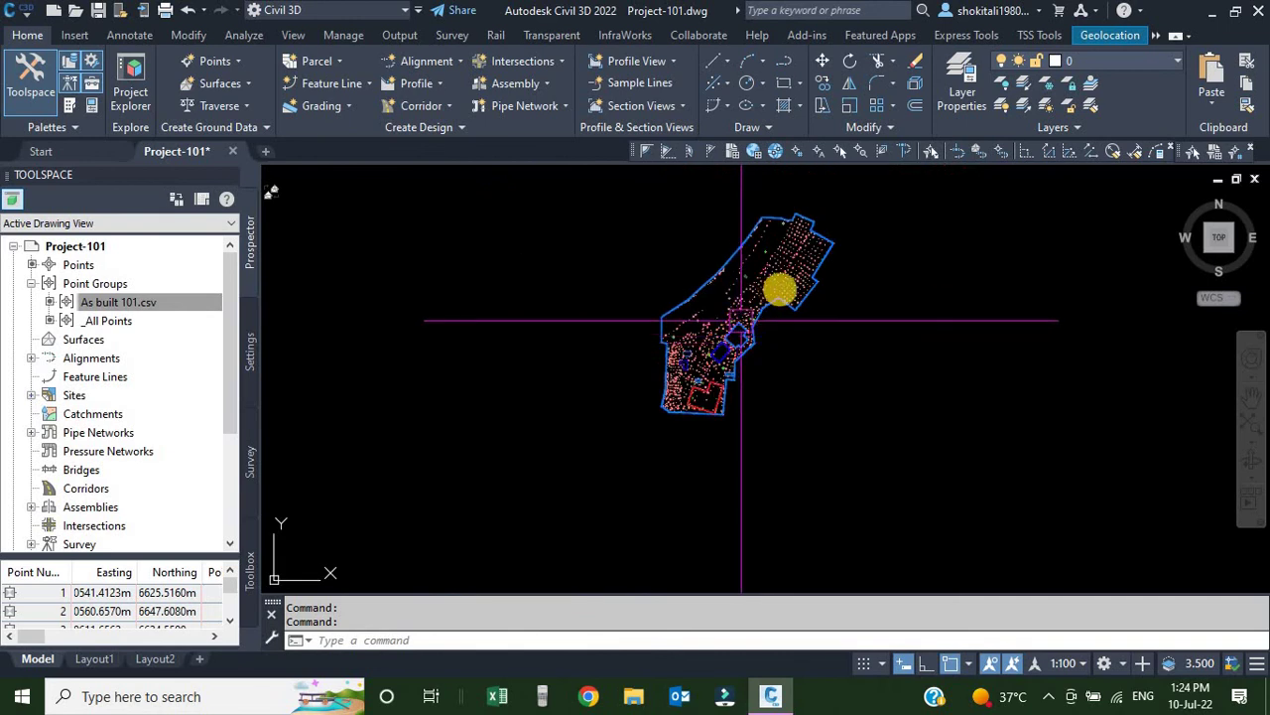
scroll(731, 369, "up", 6)
scroll(683, 486, "up", 8)
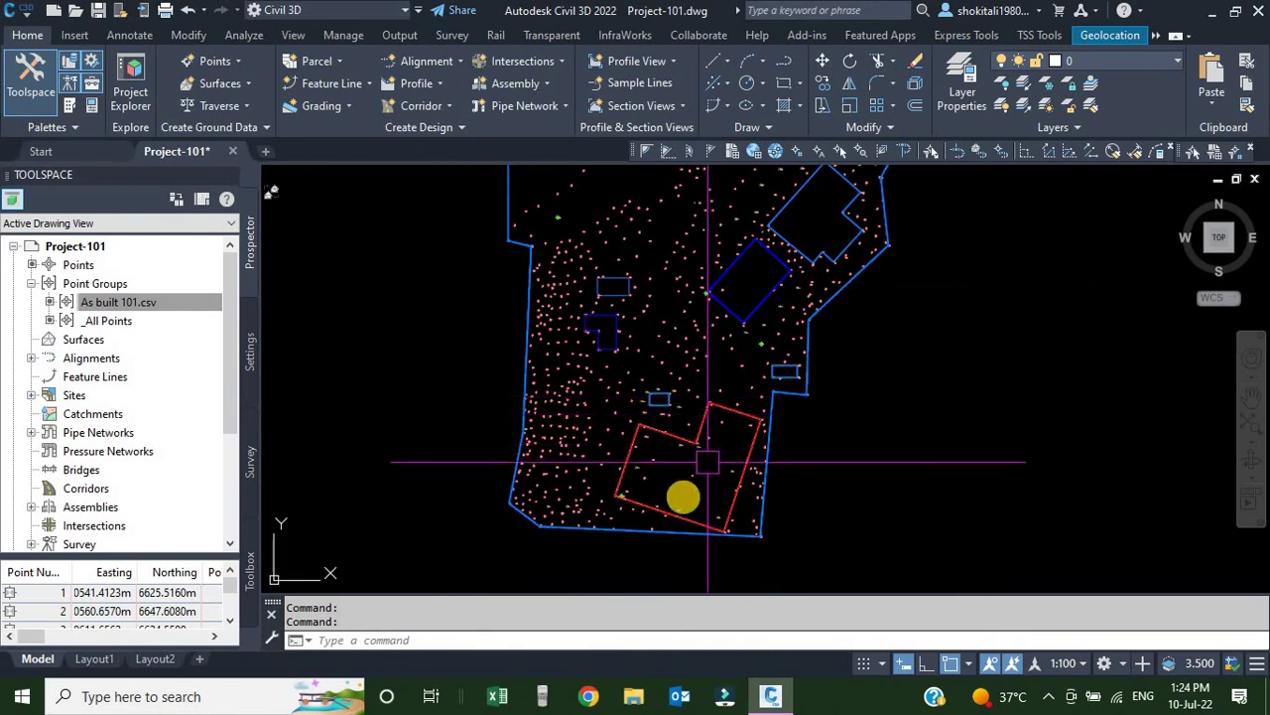
scroll(685, 463, "down", 10)
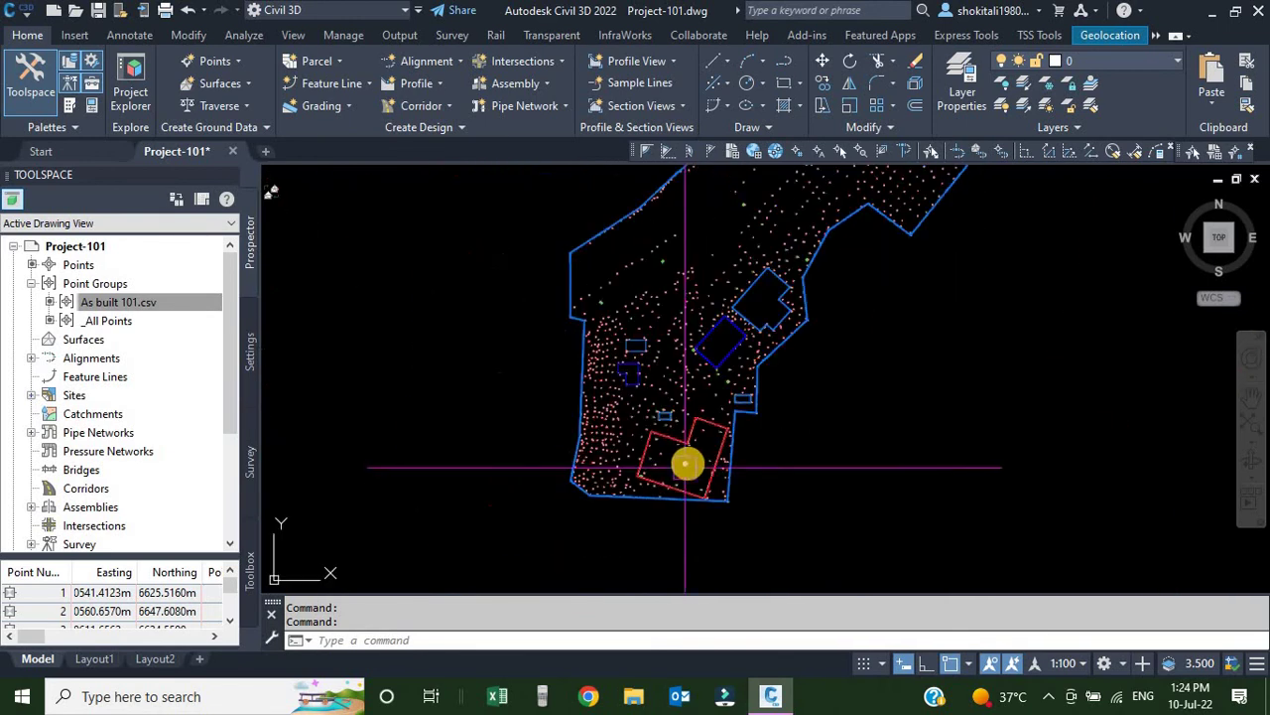
scroll(775, 391, "up", 5)
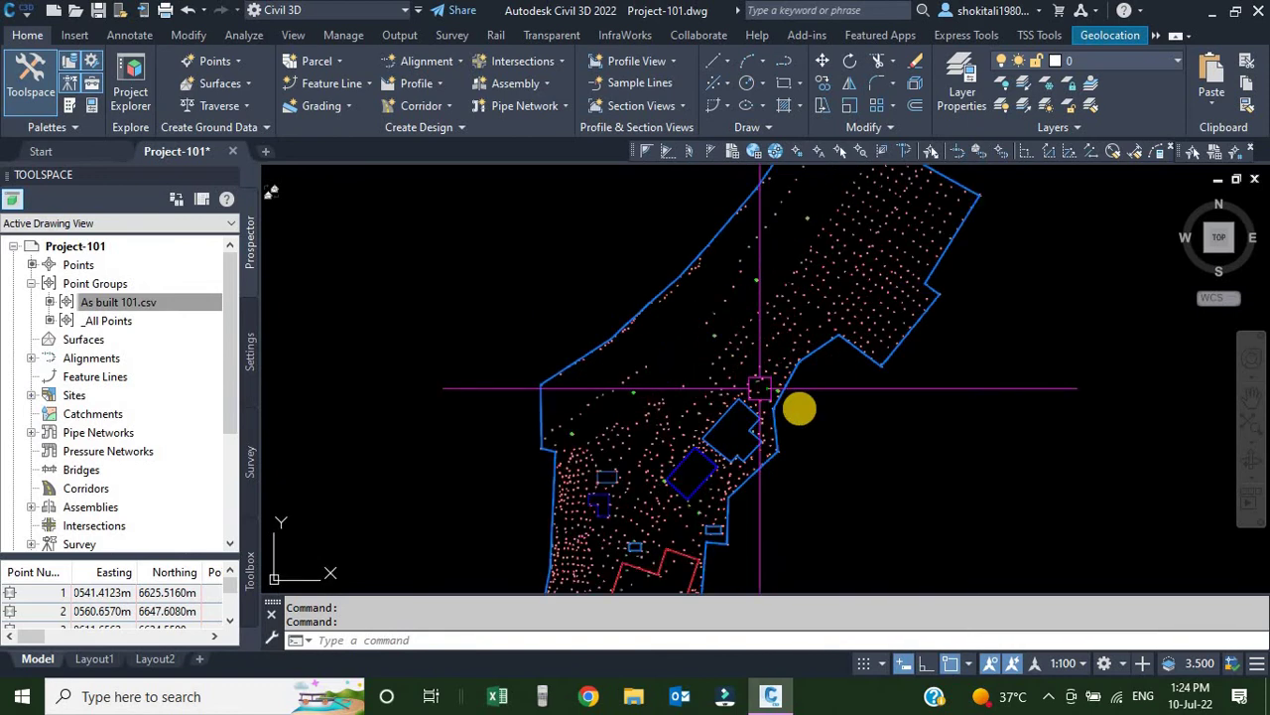
scroll(774, 357, "up", 7)
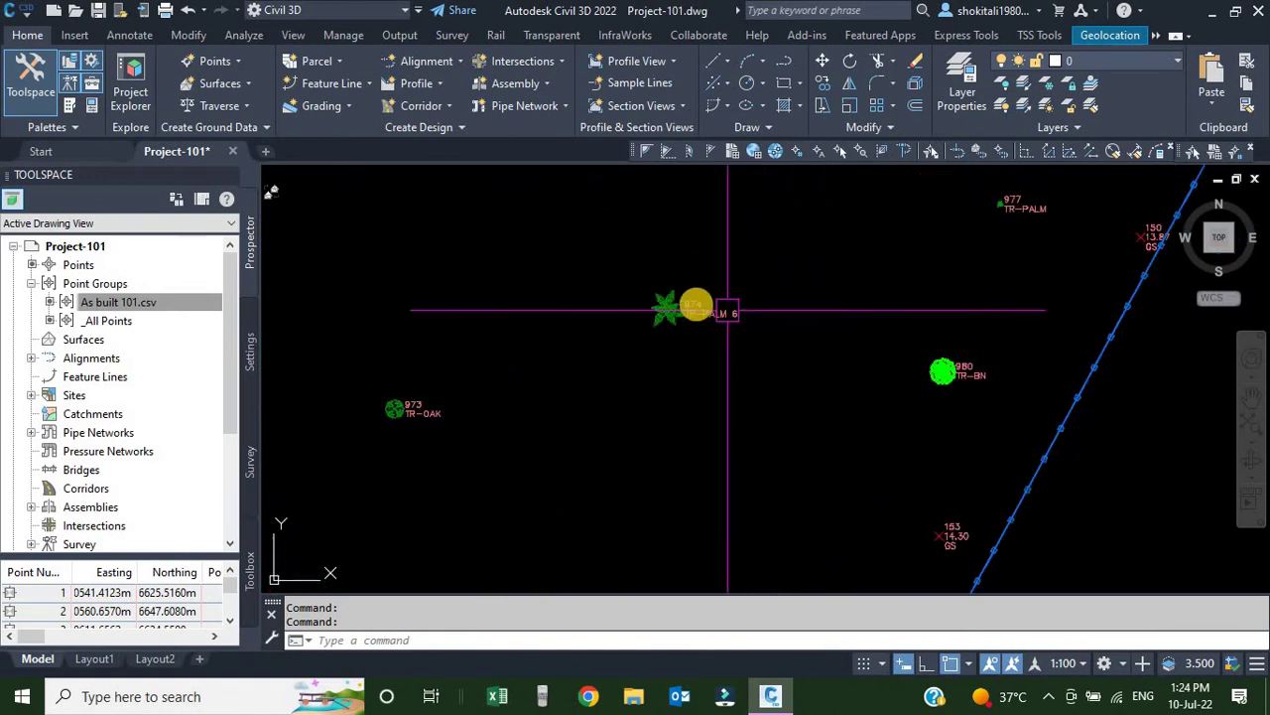
scroll(623, 369, "down", 3)
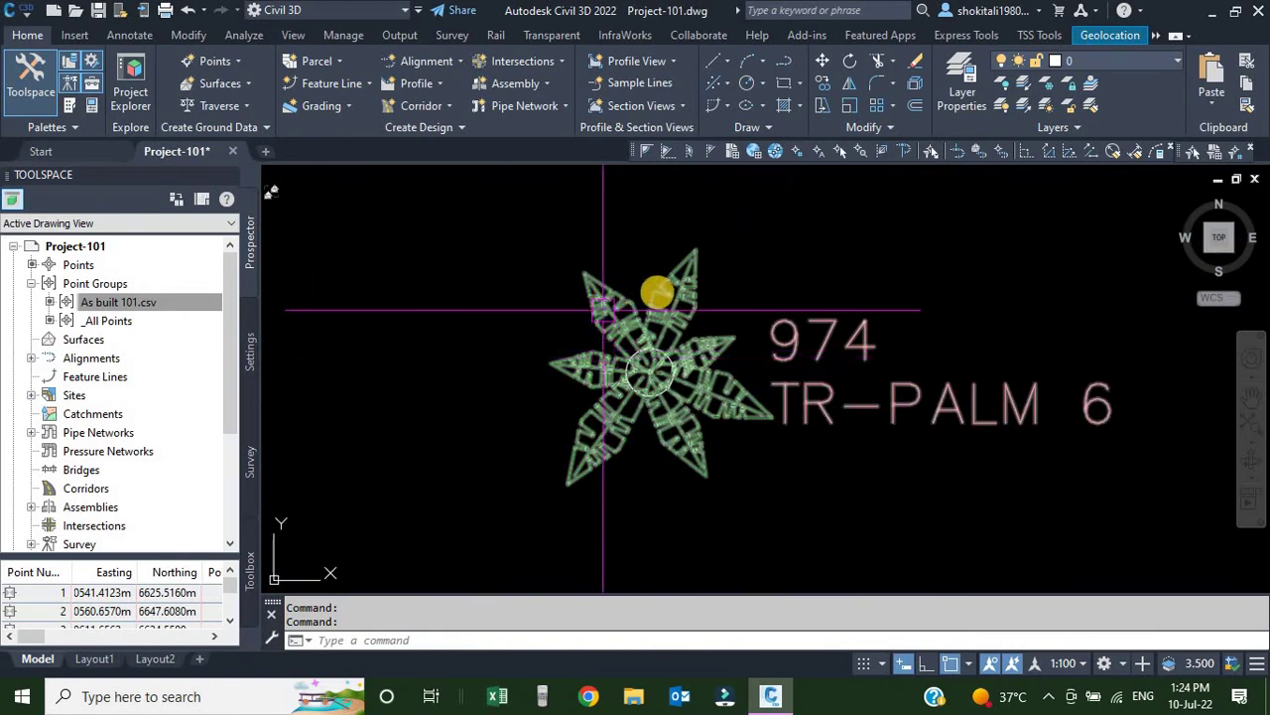
scroll(706, 392, "down", 8)
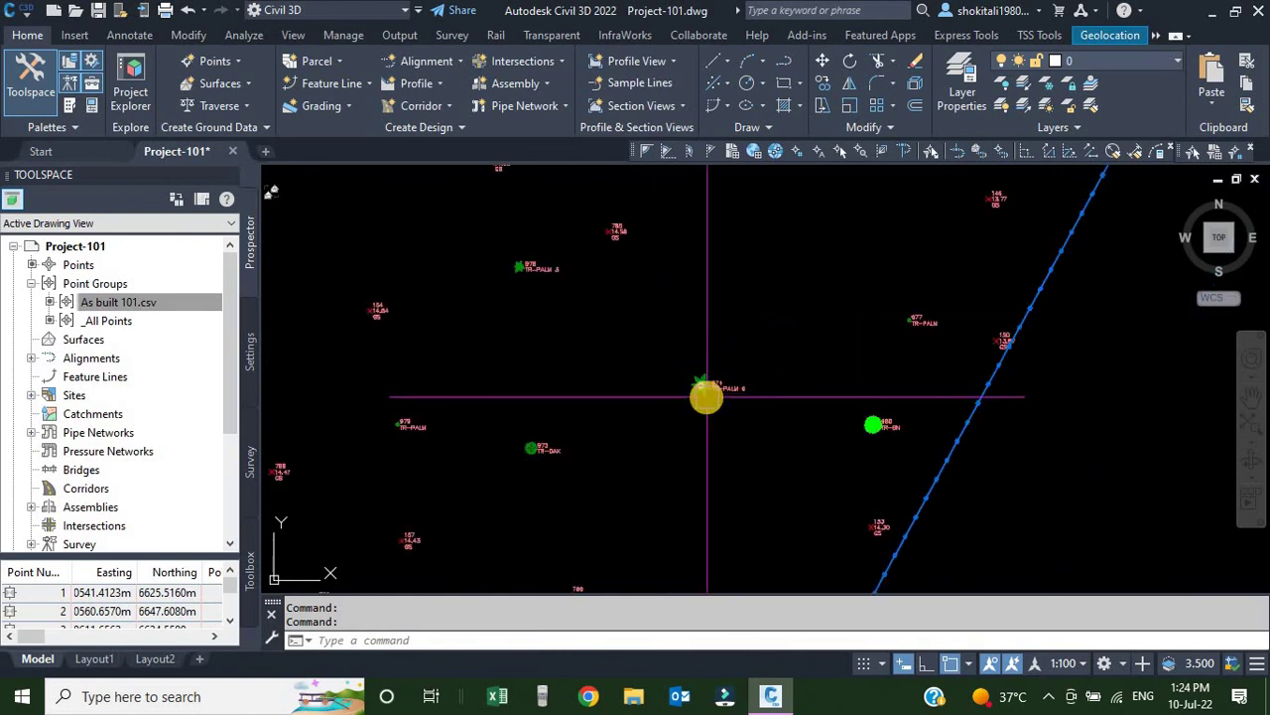
mouse_move(709, 395)
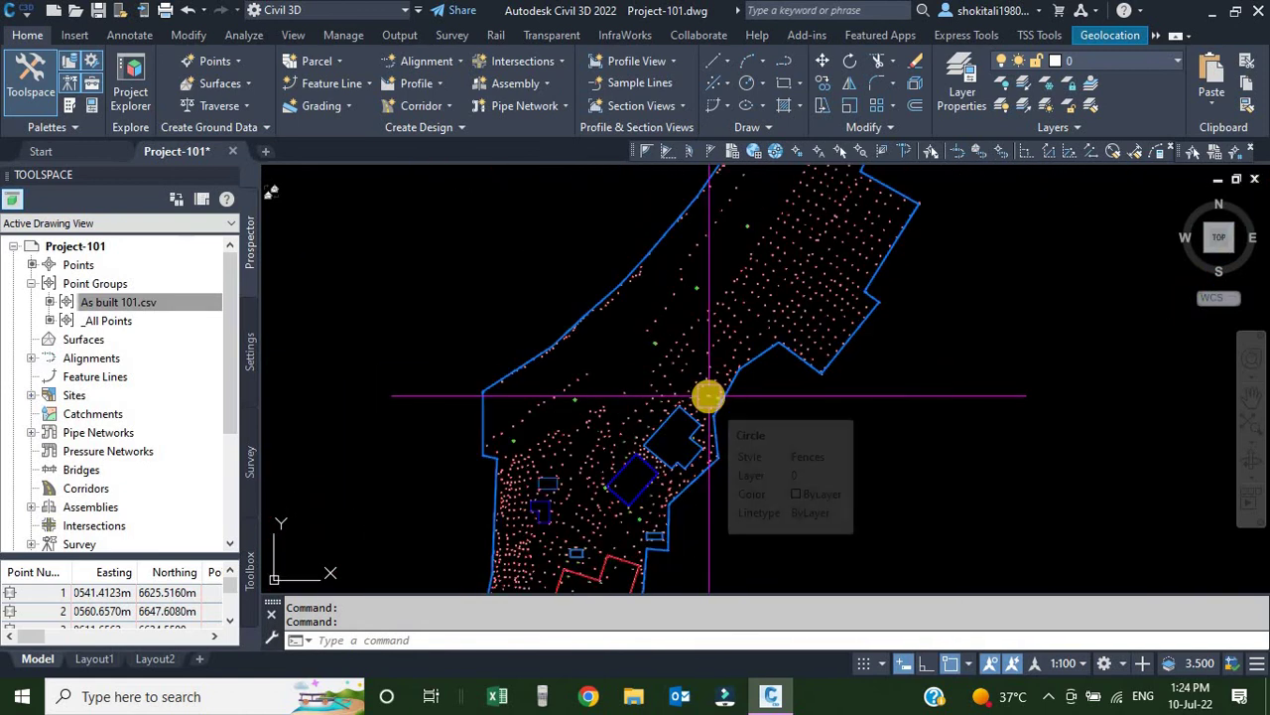